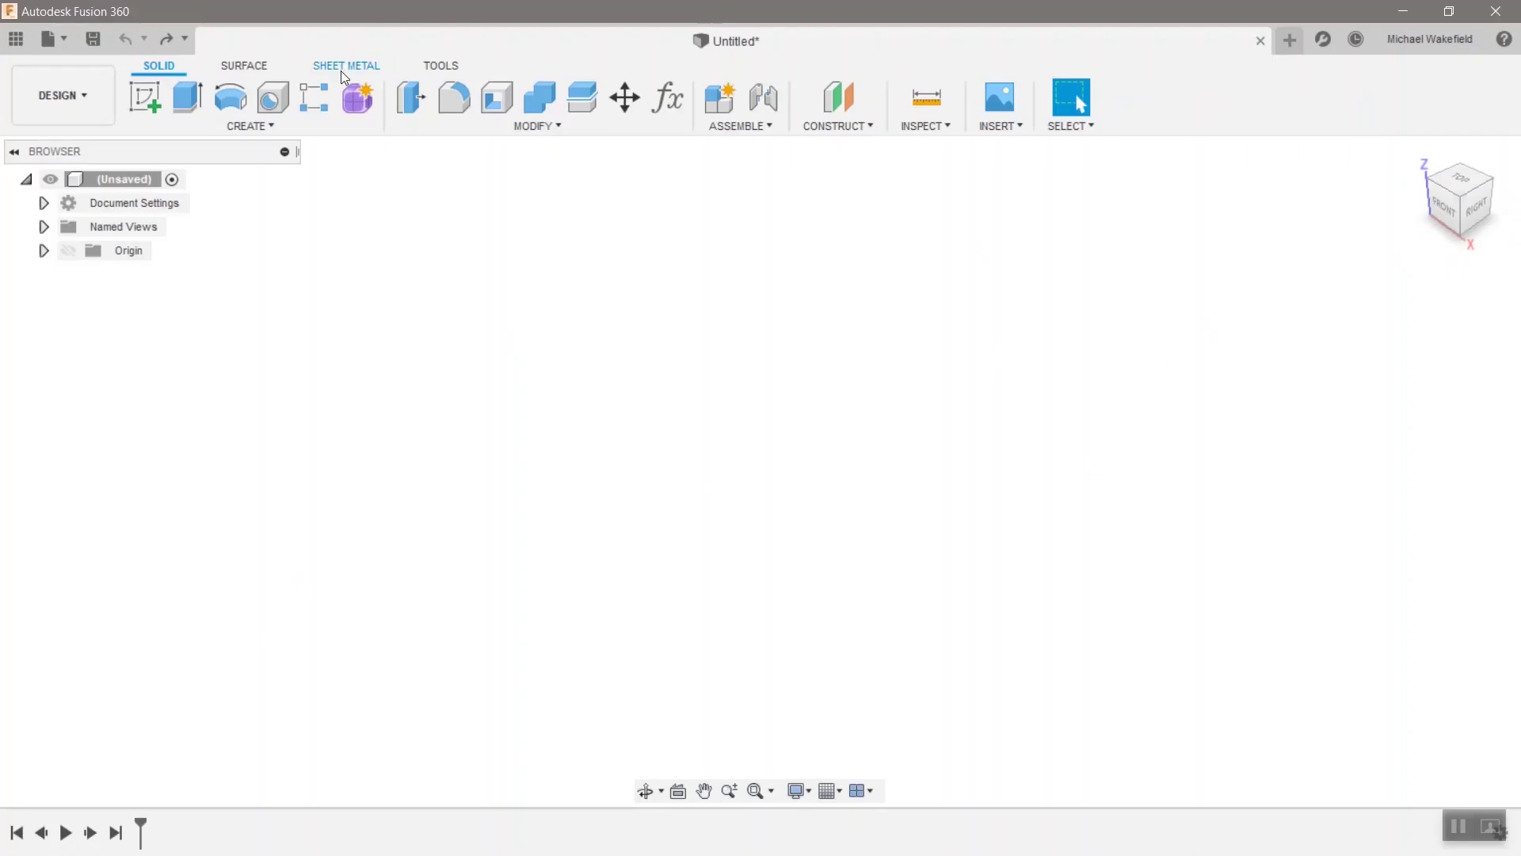
Step: Start a sheet metal sketch on the front XZ origin plane and view it from the front
click(343, 70)
click(190, 92)
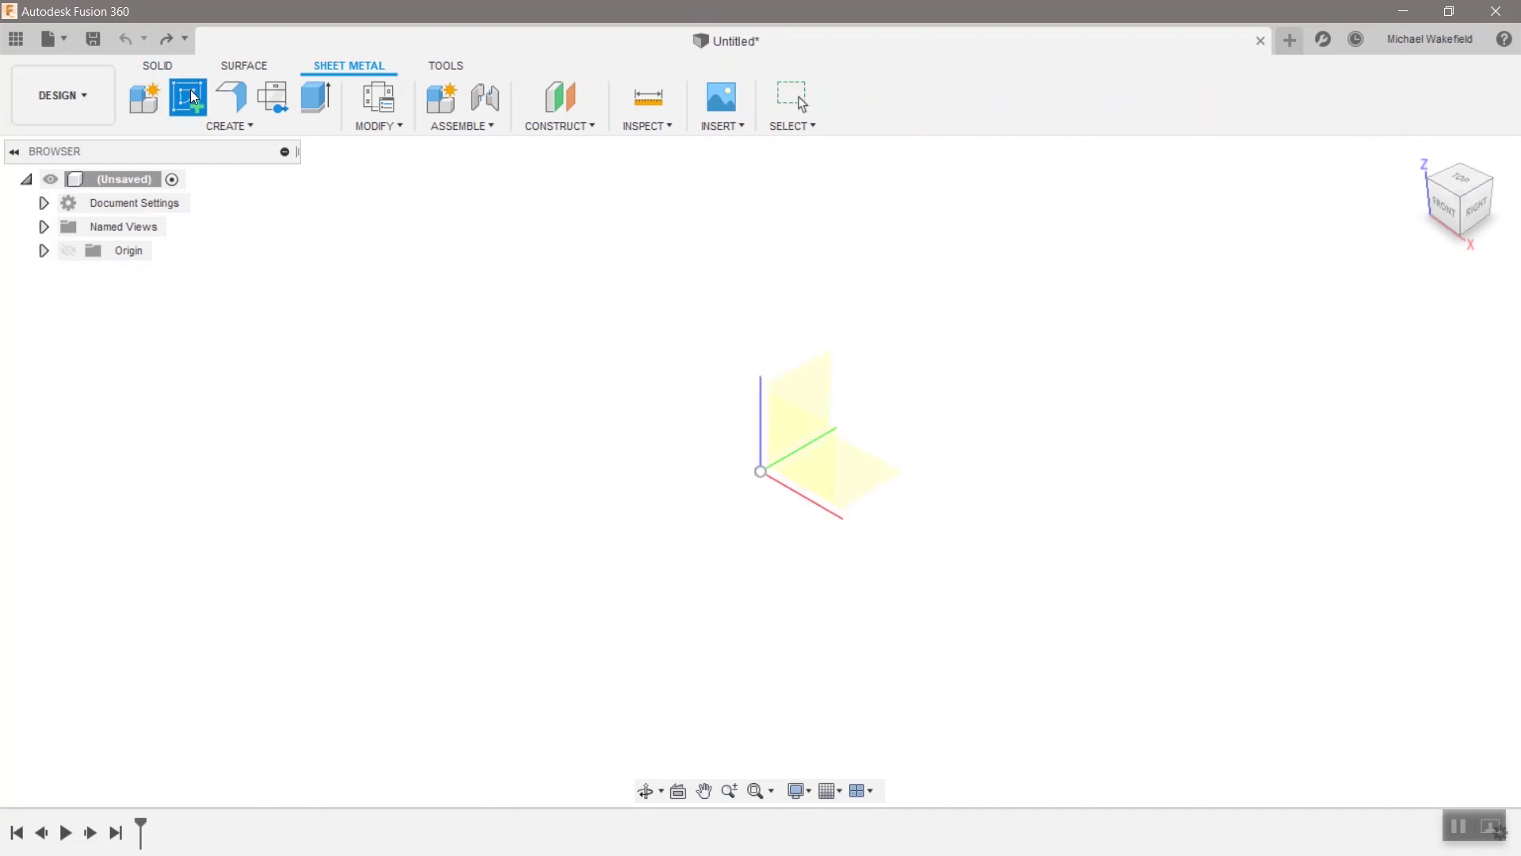
click(772, 414)
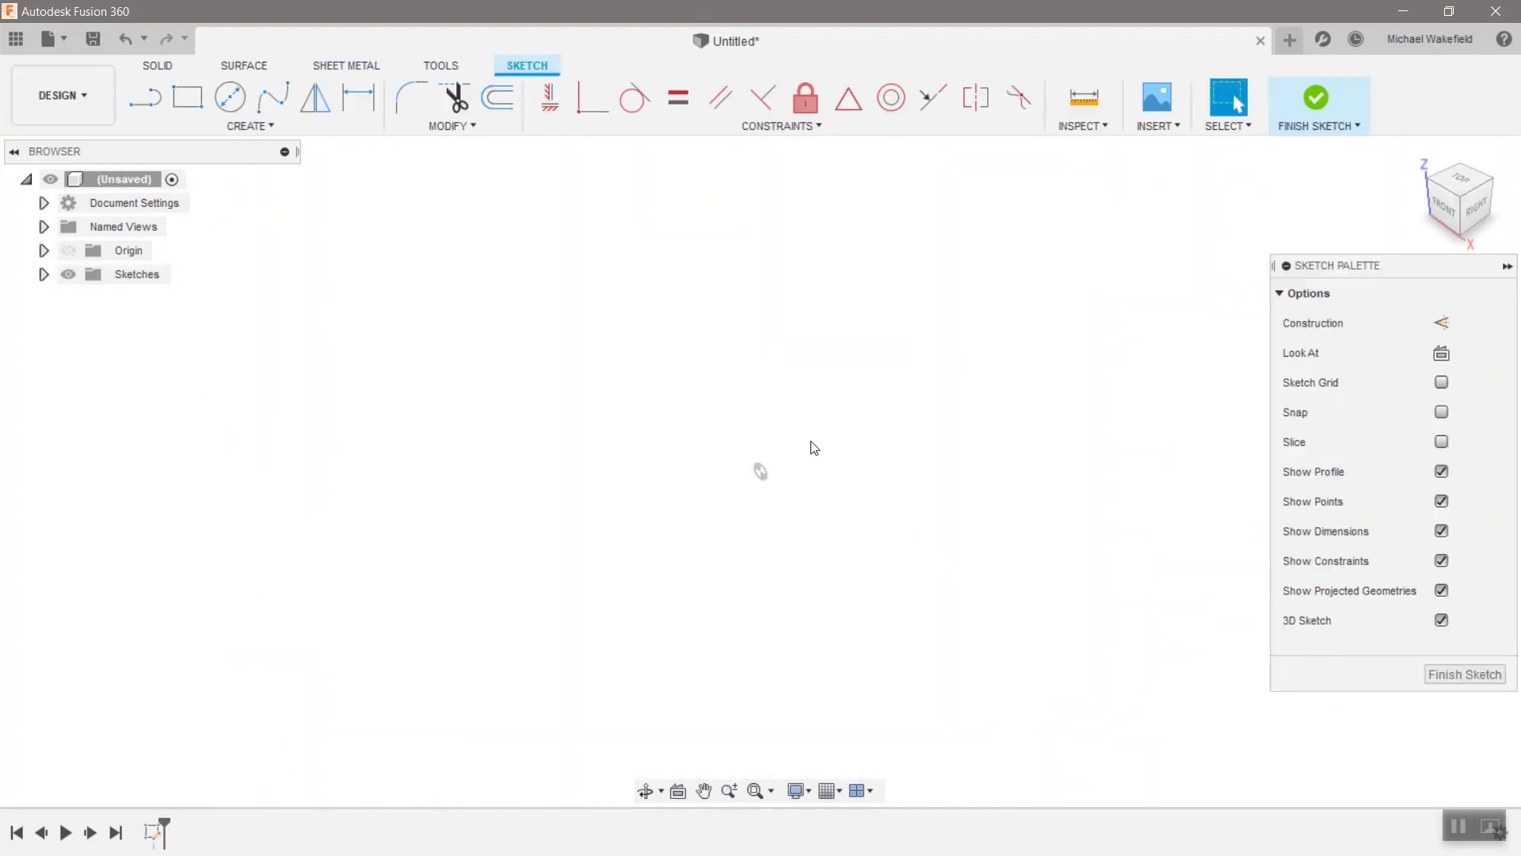
click(1448, 210)
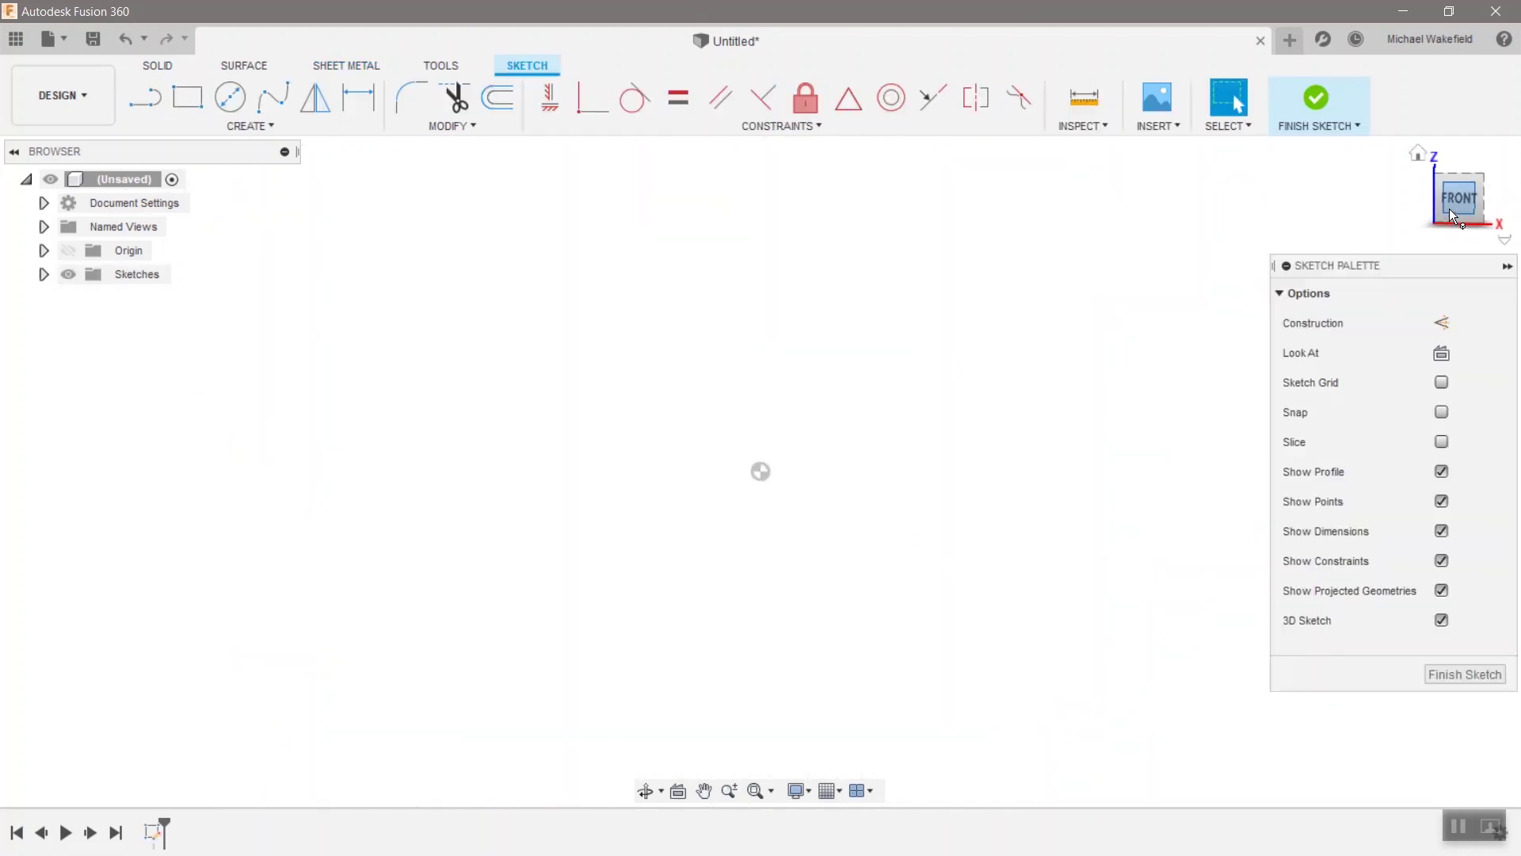
Step: Sketch a slanted line about 88 mm long at about 65 degrees, starting level with the origin, and finish the sketch
click(152, 105)
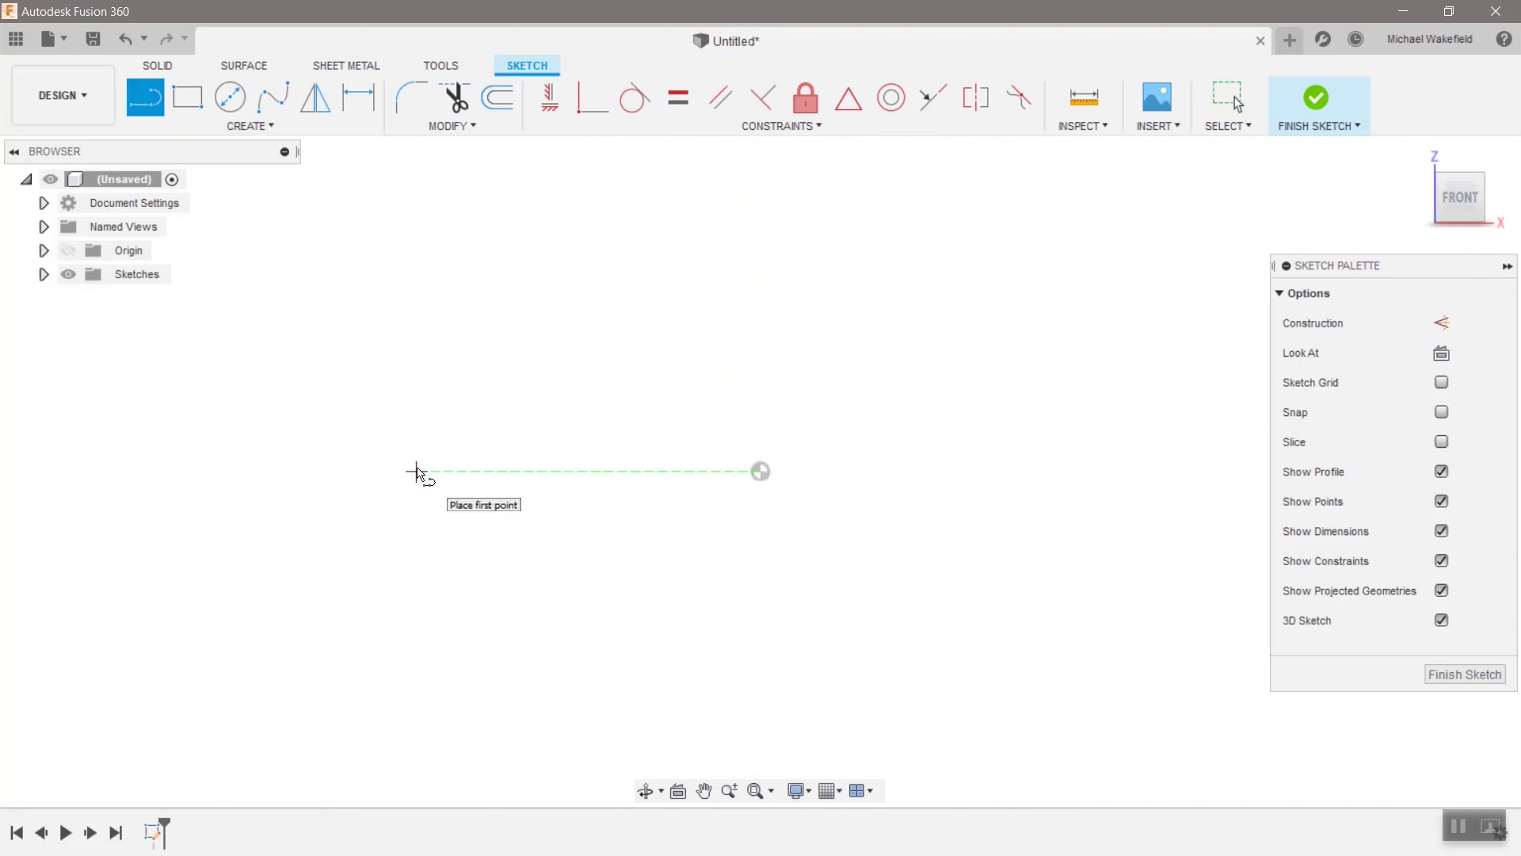
click(416, 472)
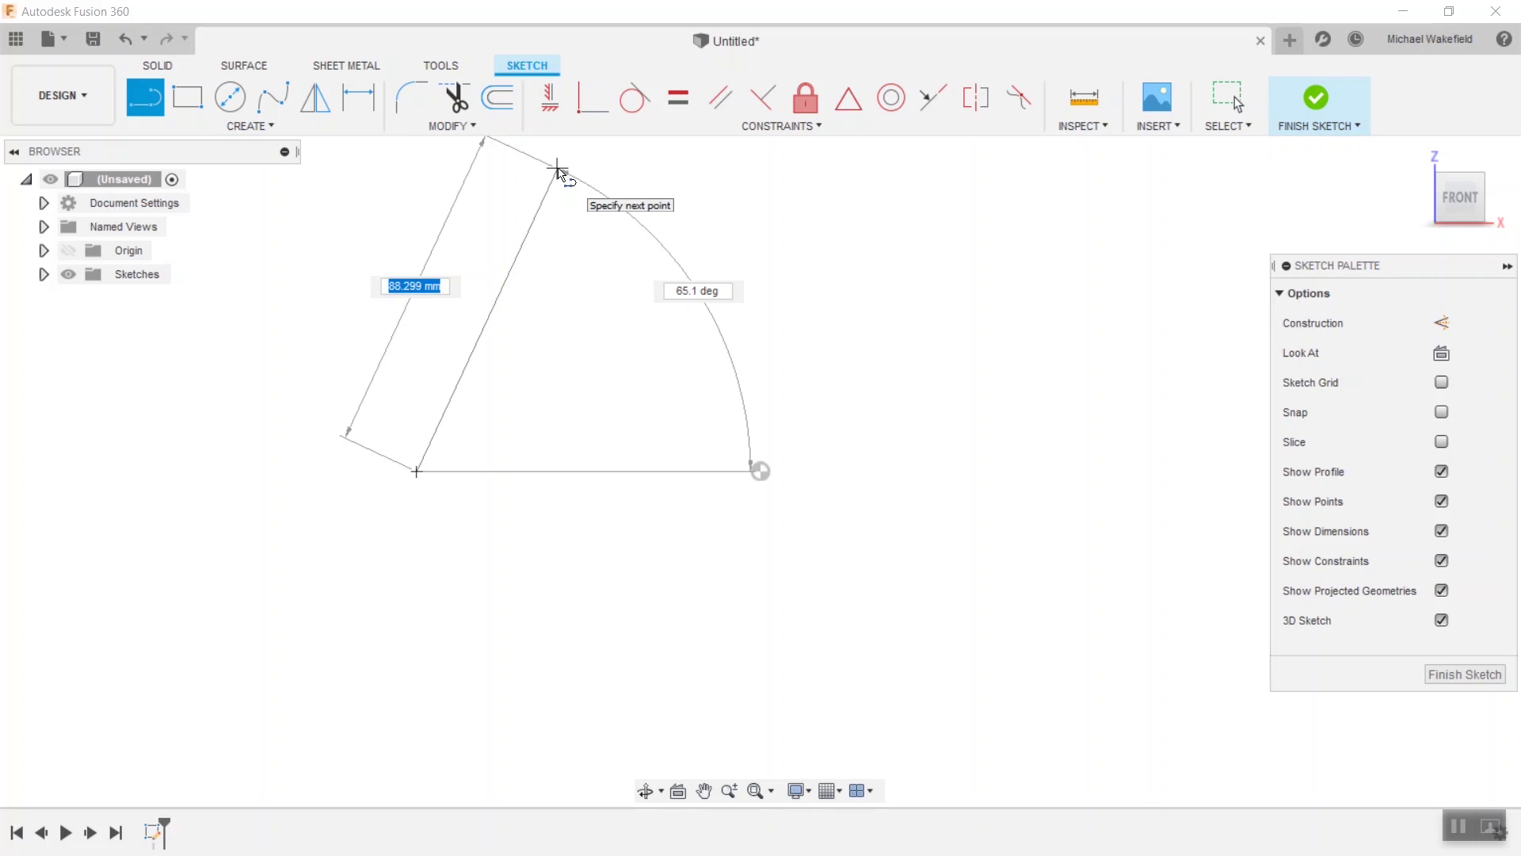
click(557, 168)
right_click(775, 185)
click(845, 186)
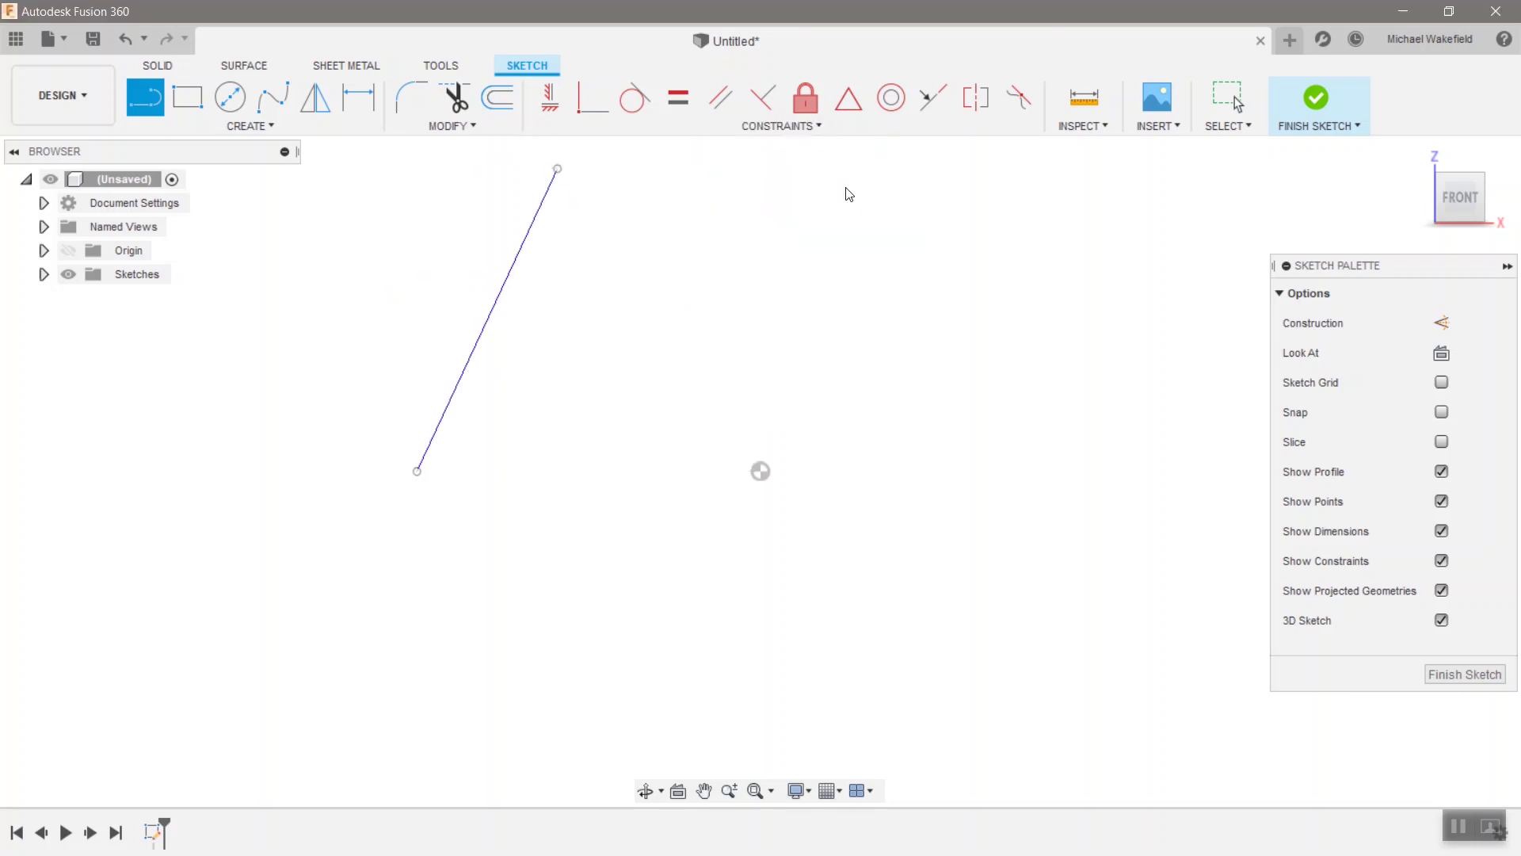
click(1314, 99)
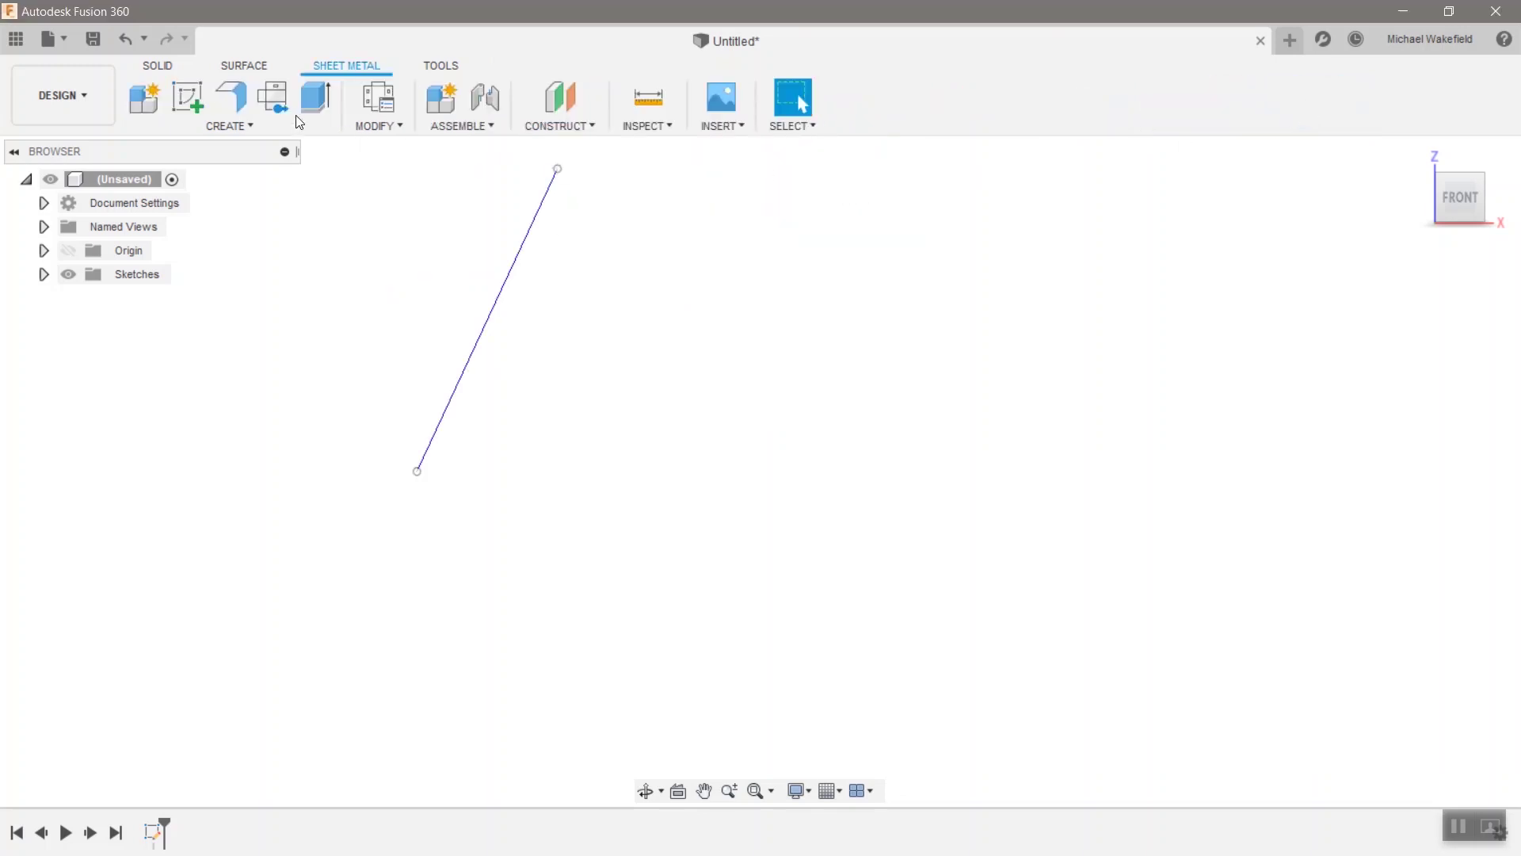
Step: Create a flange from the slanted line with a distance of -10 mm, using the Steel (mm) rule as a new body
click(230, 97)
click(510, 280)
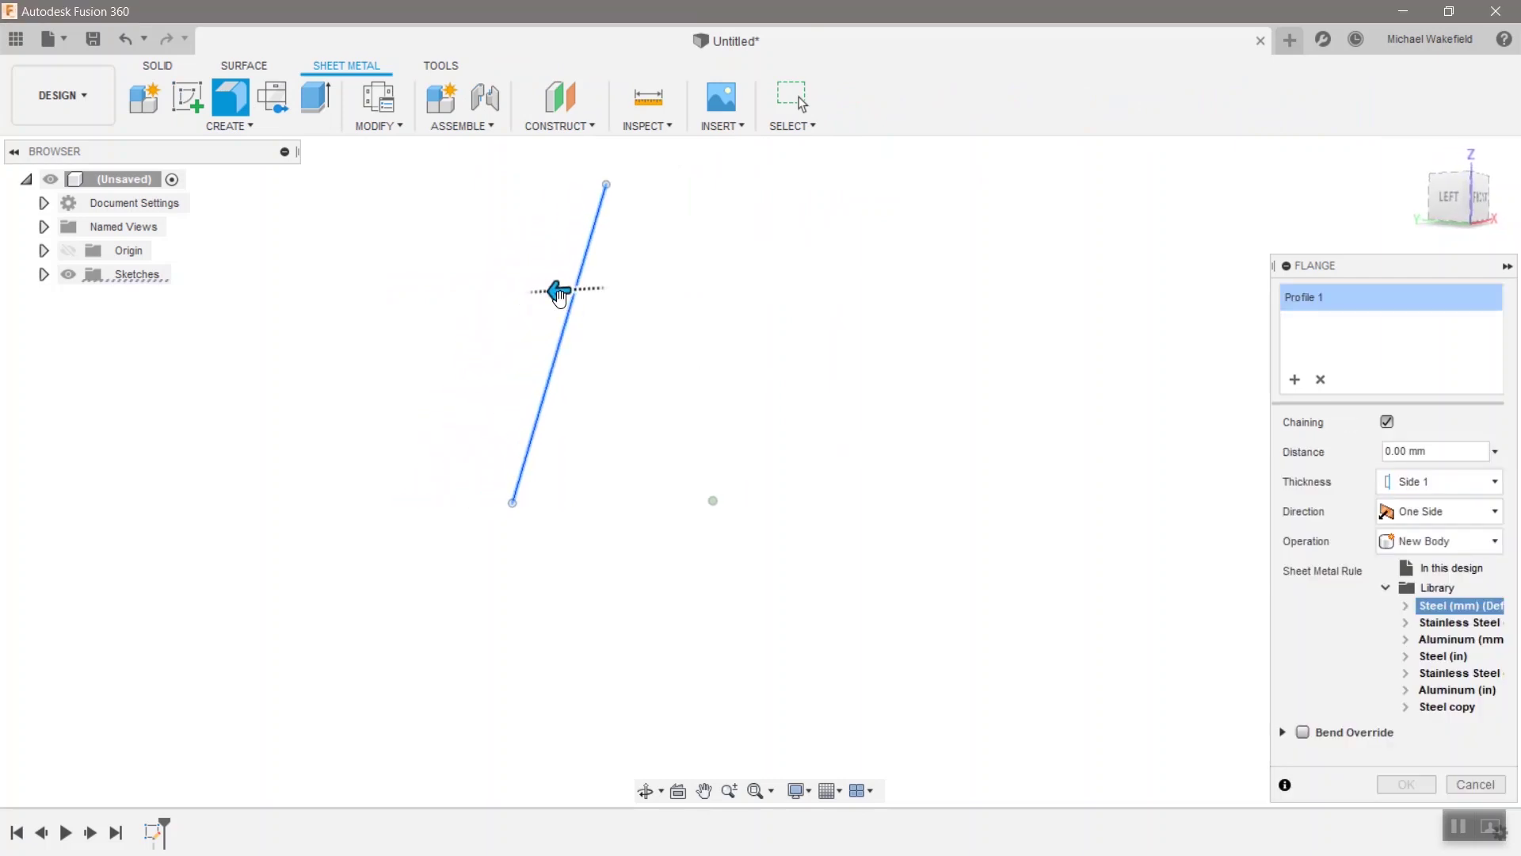
drag(557, 291, 646, 283)
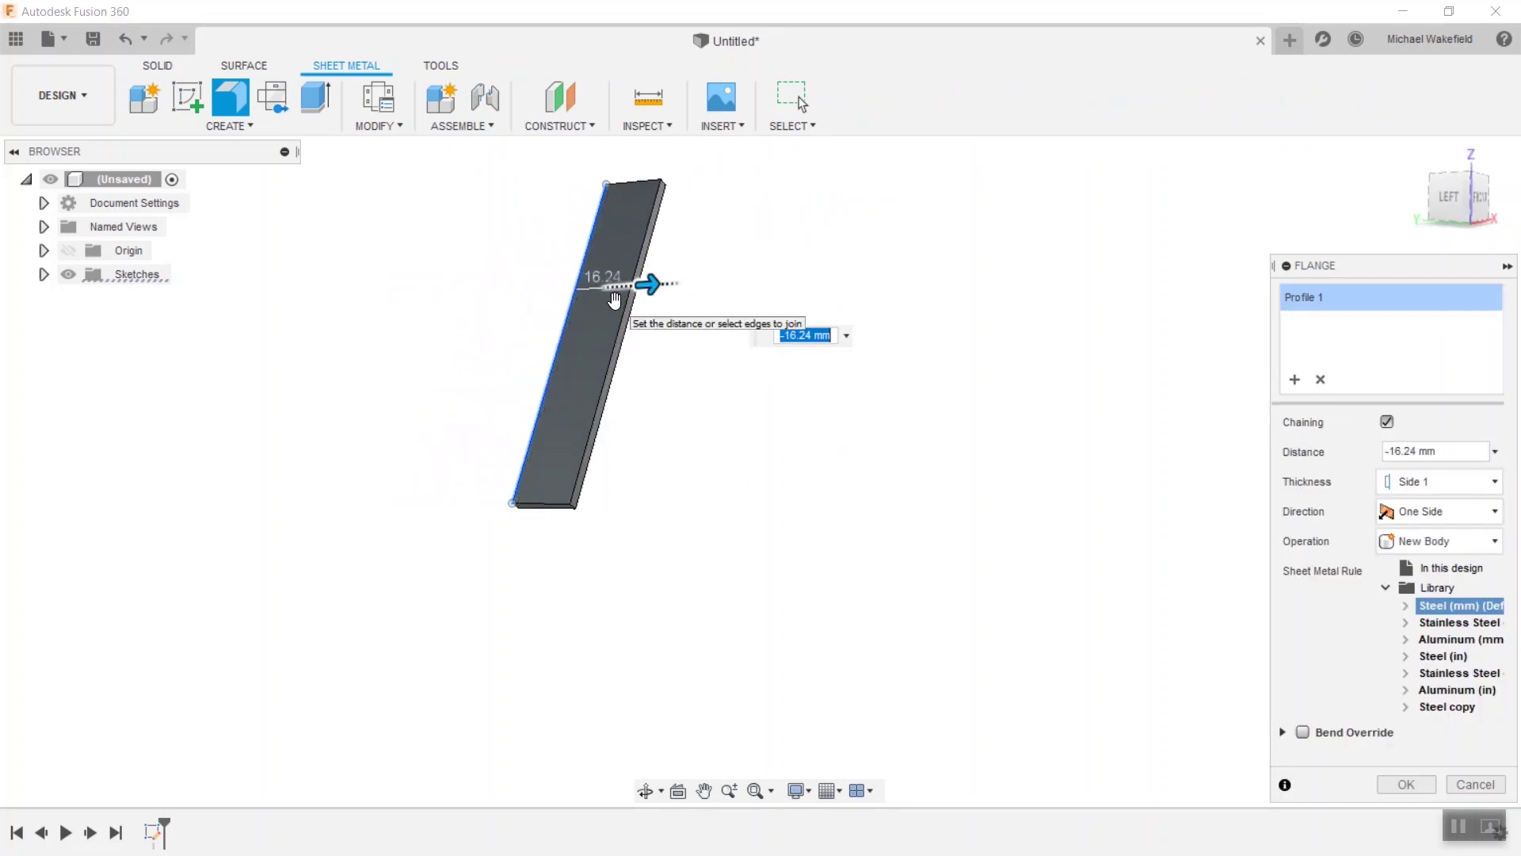
text(-10)
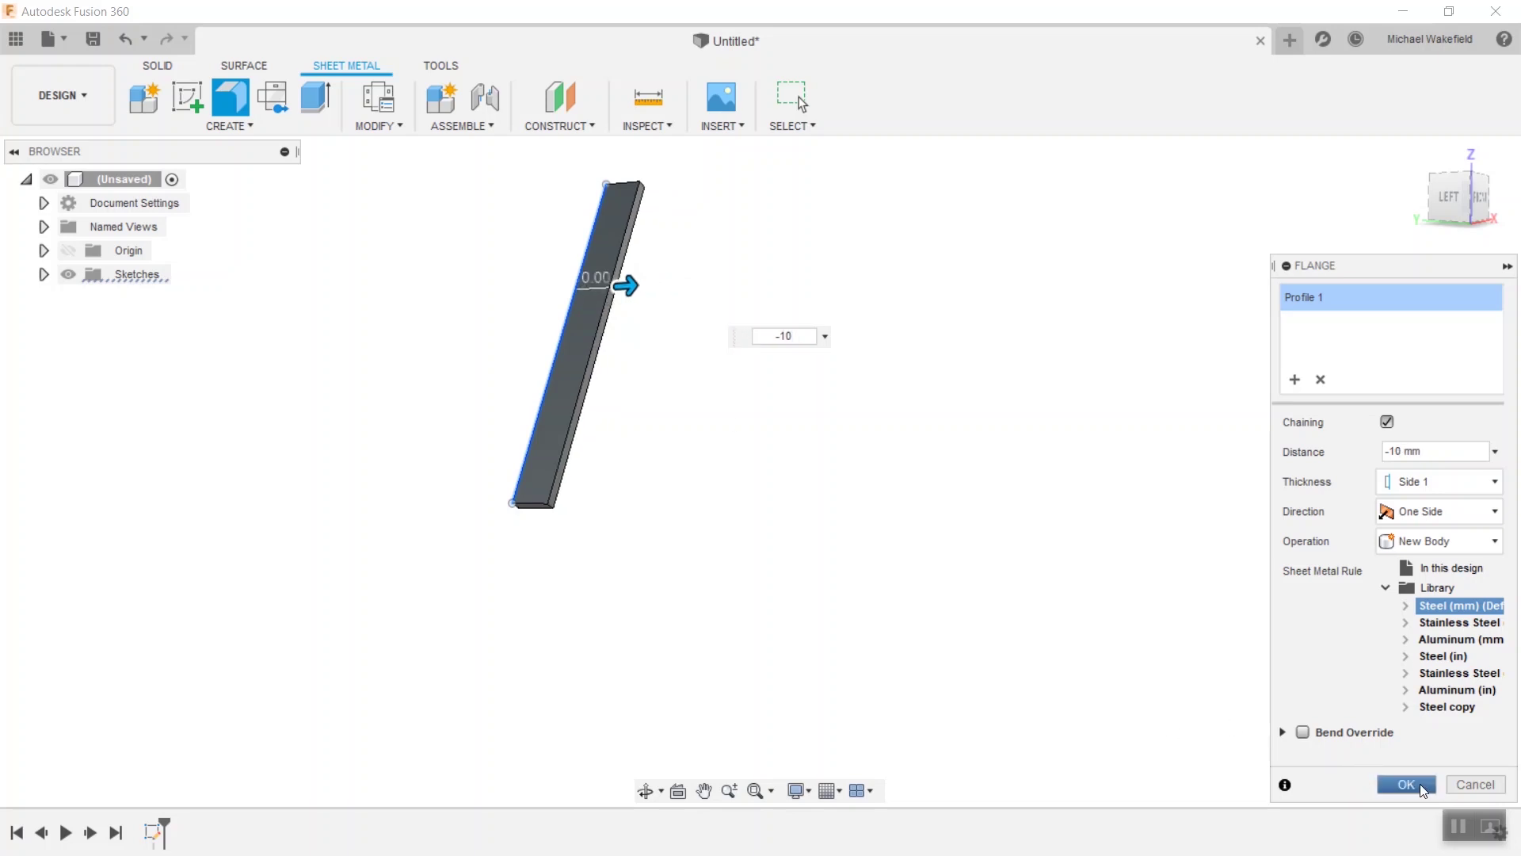
click(1407, 784)
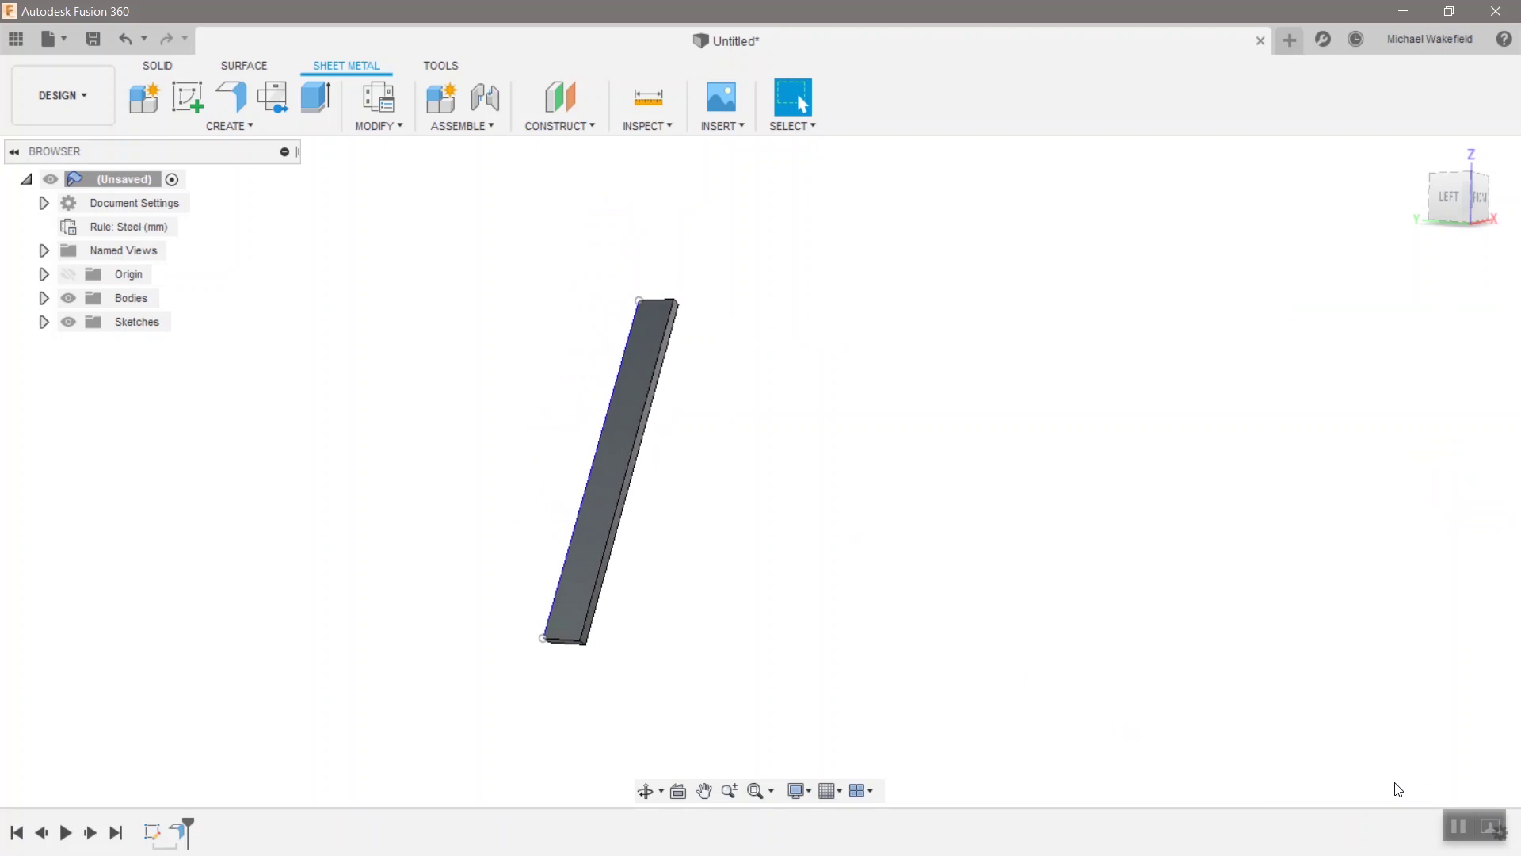
Step: Review the sheet metal rules for the design's Steel (mm) settings and the rules available in the library
click(381, 103)
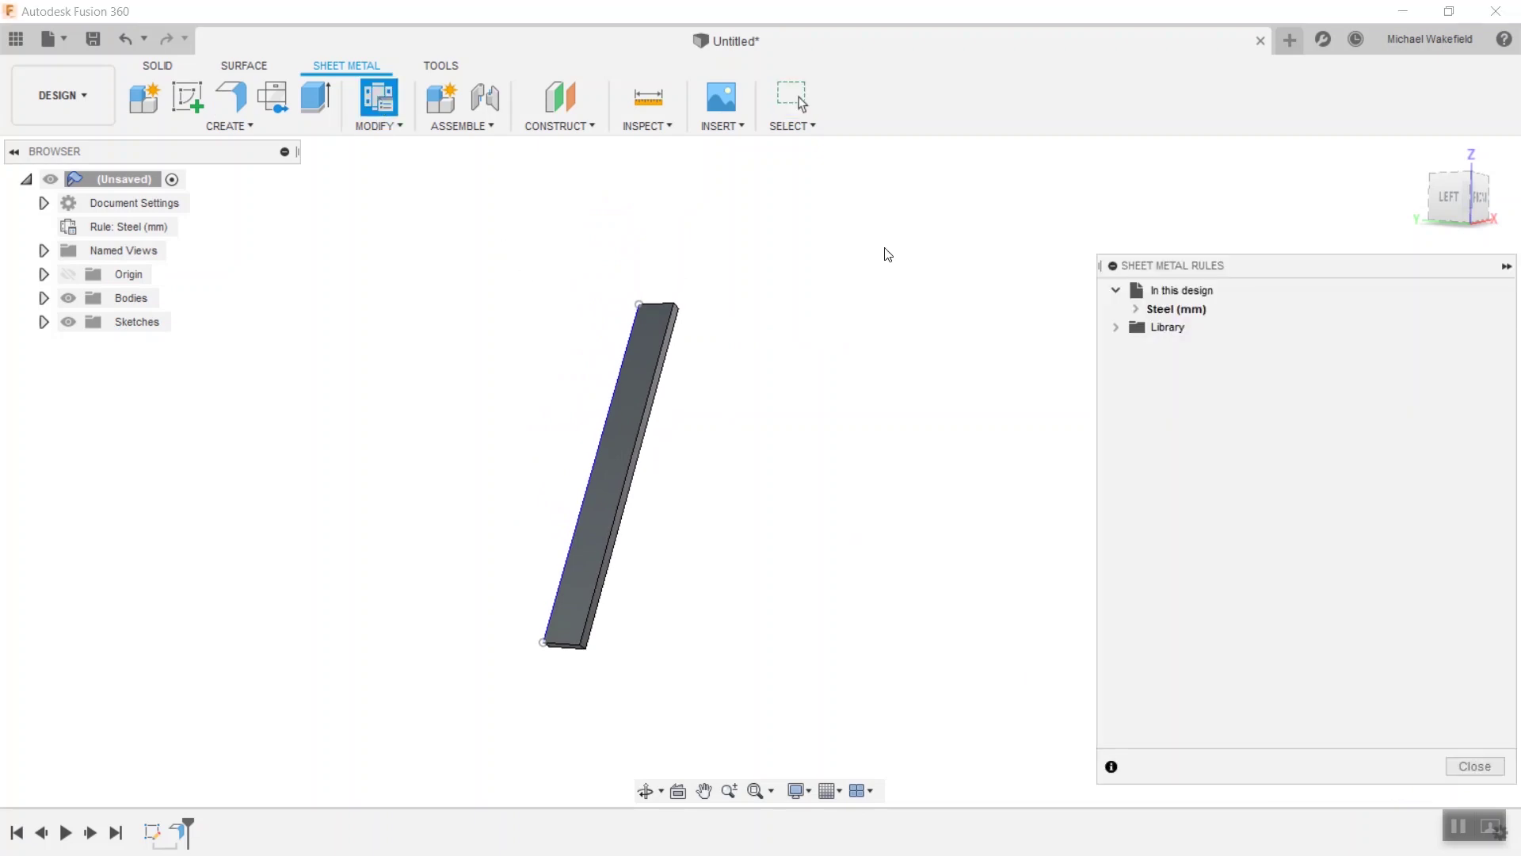
click(1135, 309)
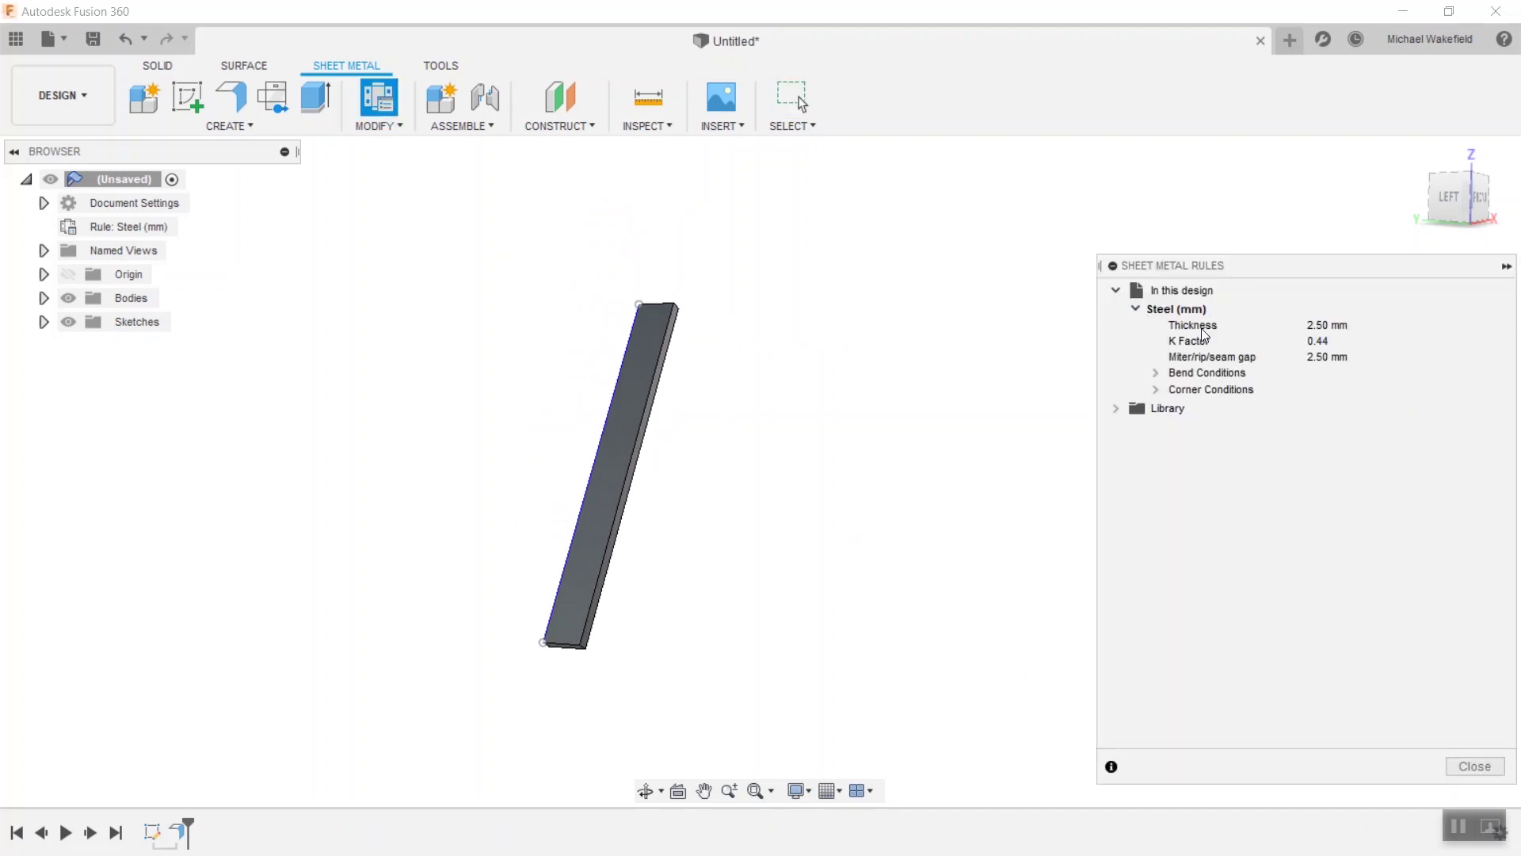
click(1116, 408)
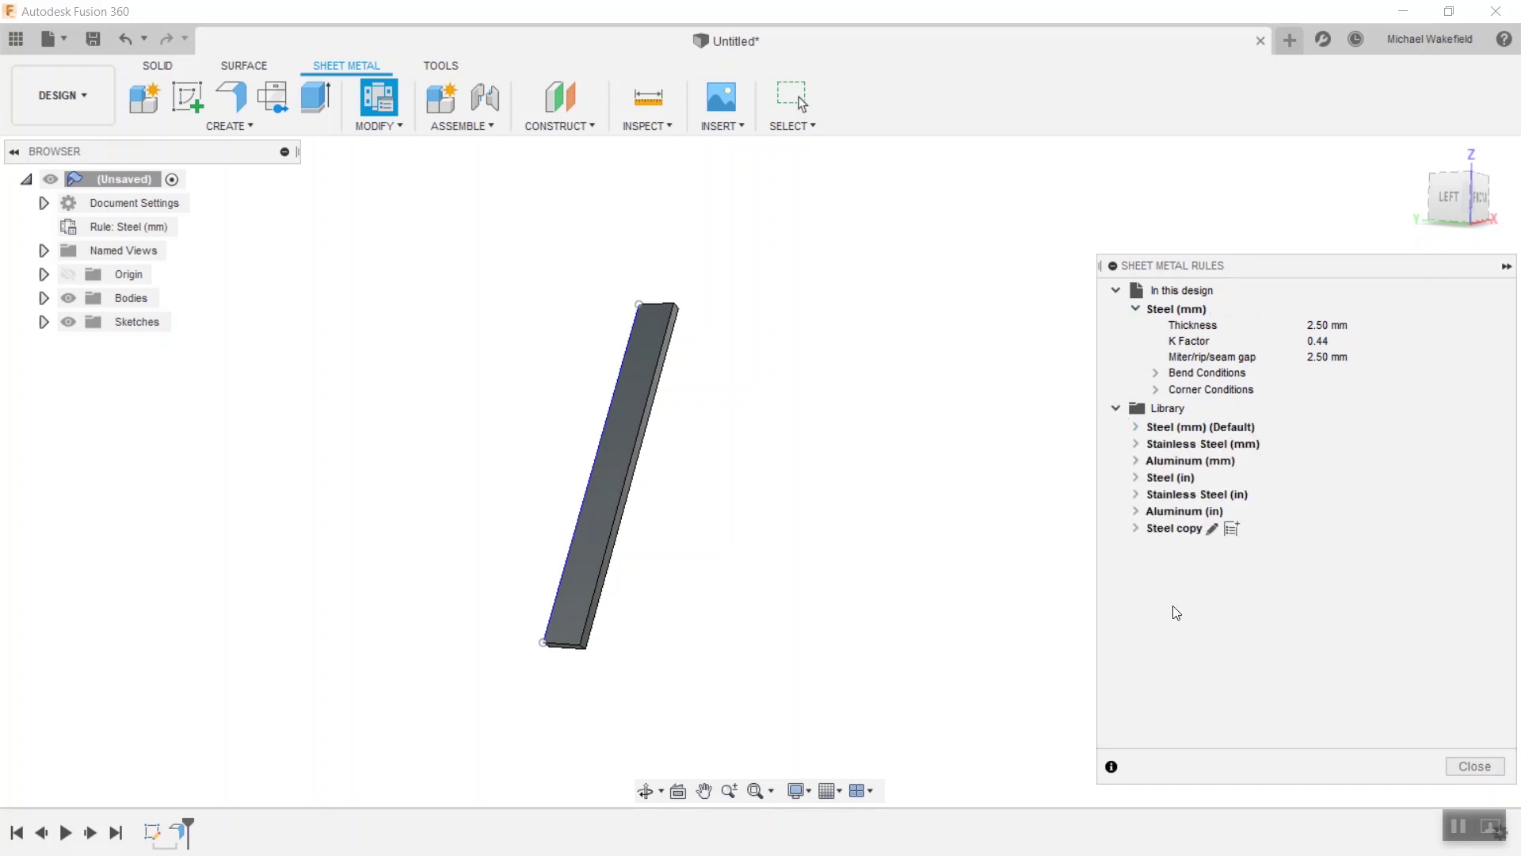
mouse_move(1251, 512)
click(1474, 766)
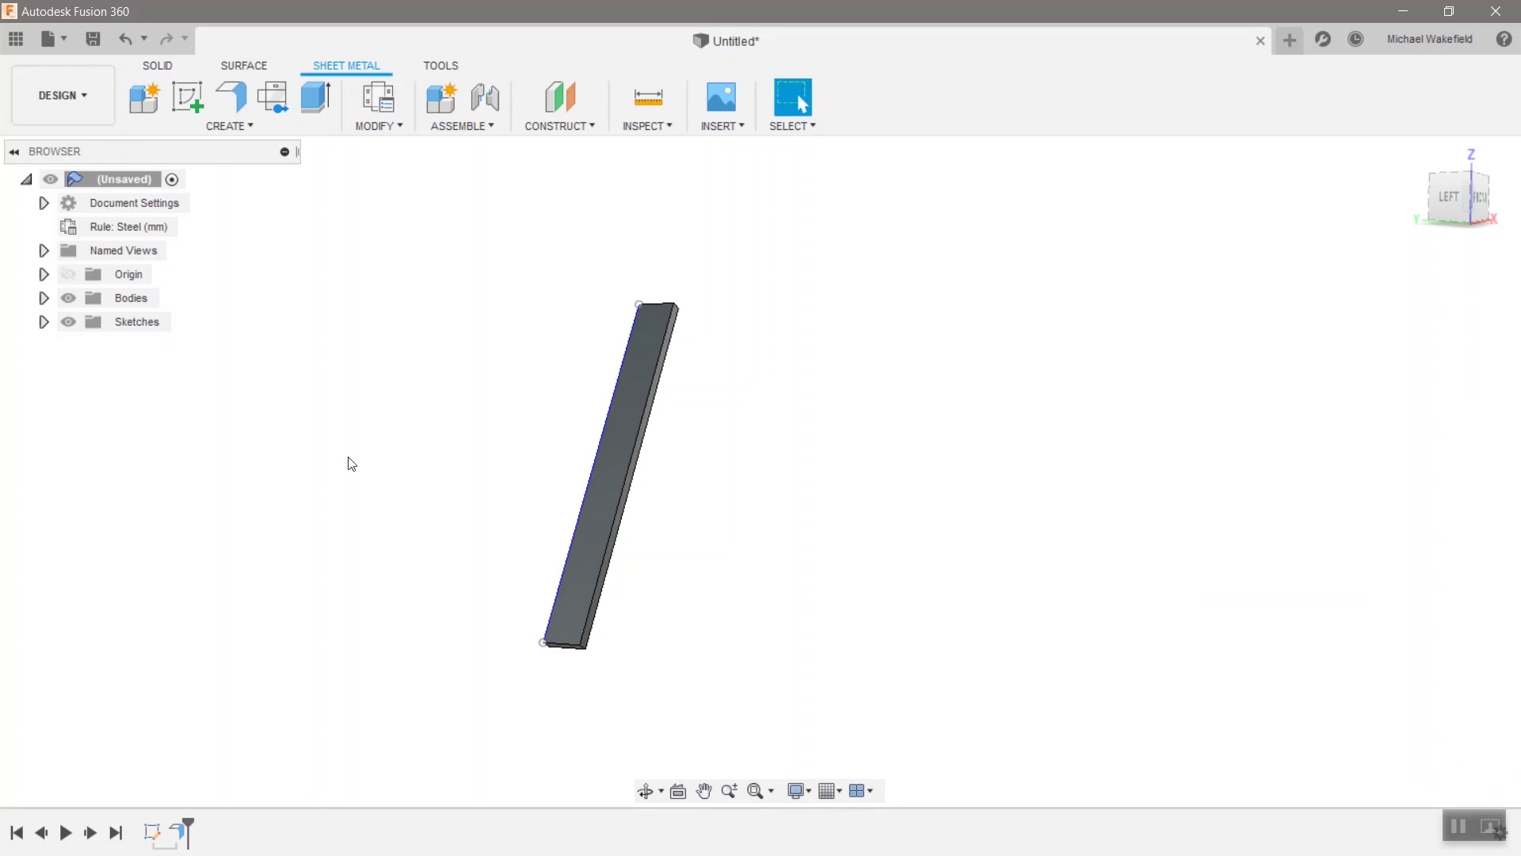
Step: Revolve the slanted sketch line 360 degrees around the vertical Z axis as a new surface body
click(256, 68)
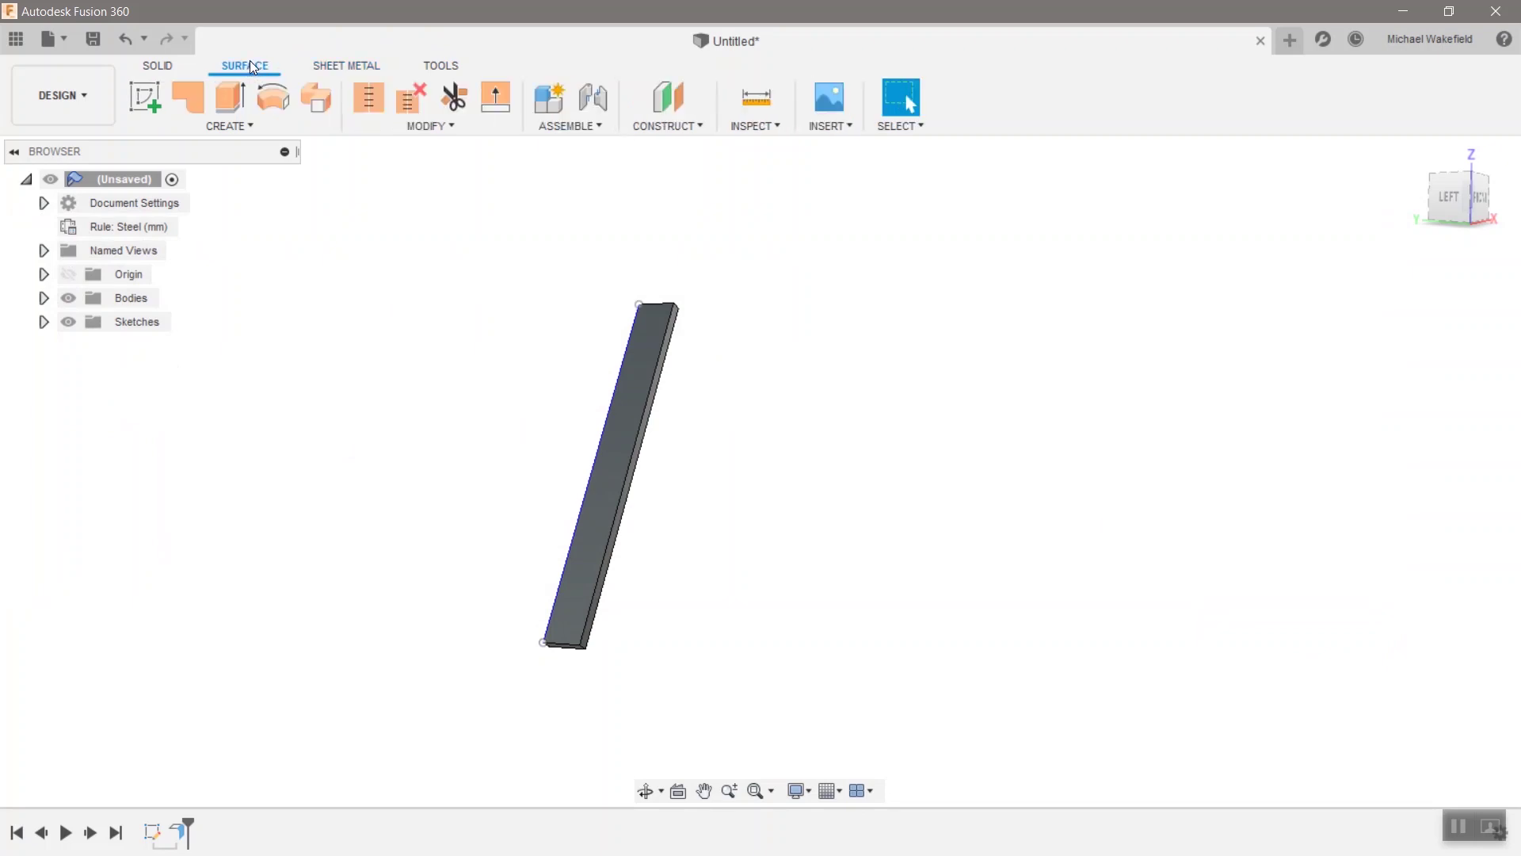
click(279, 97)
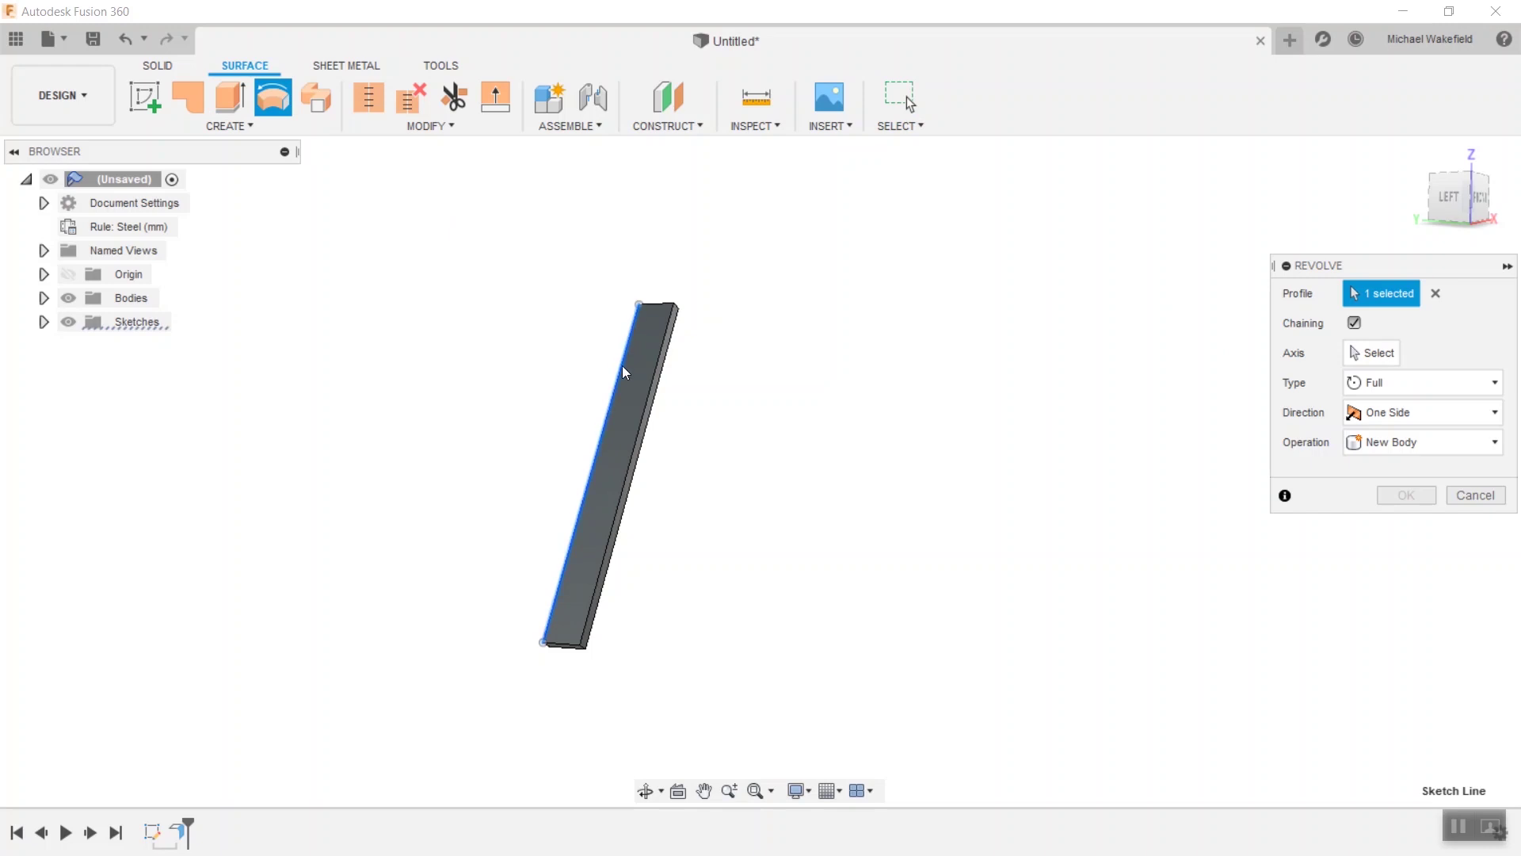
click(1372, 359)
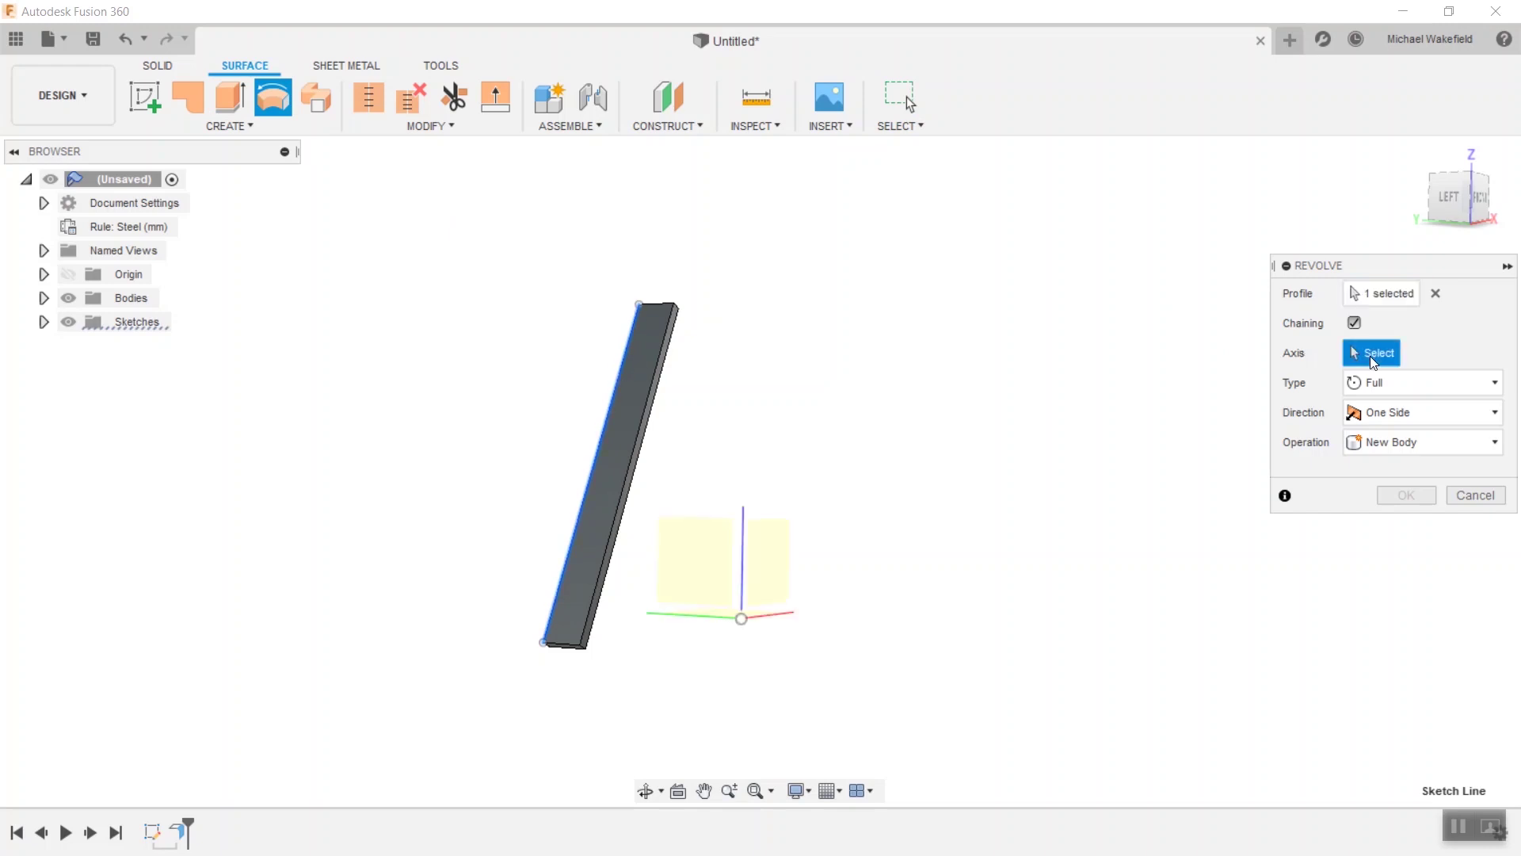
click(743, 554)
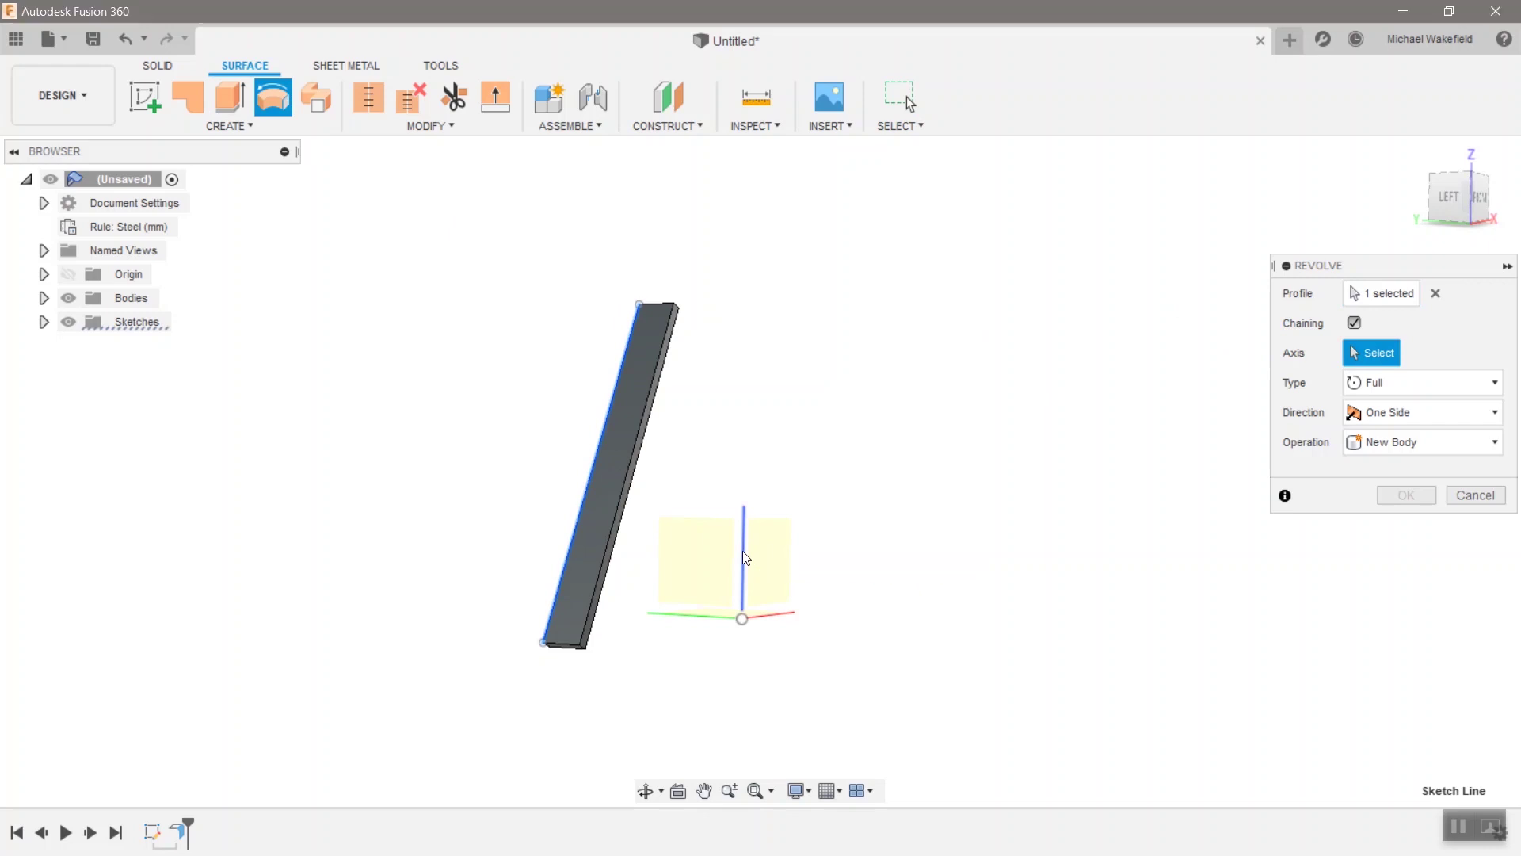
shift+middle_drag(743, 555, 1080, 640)
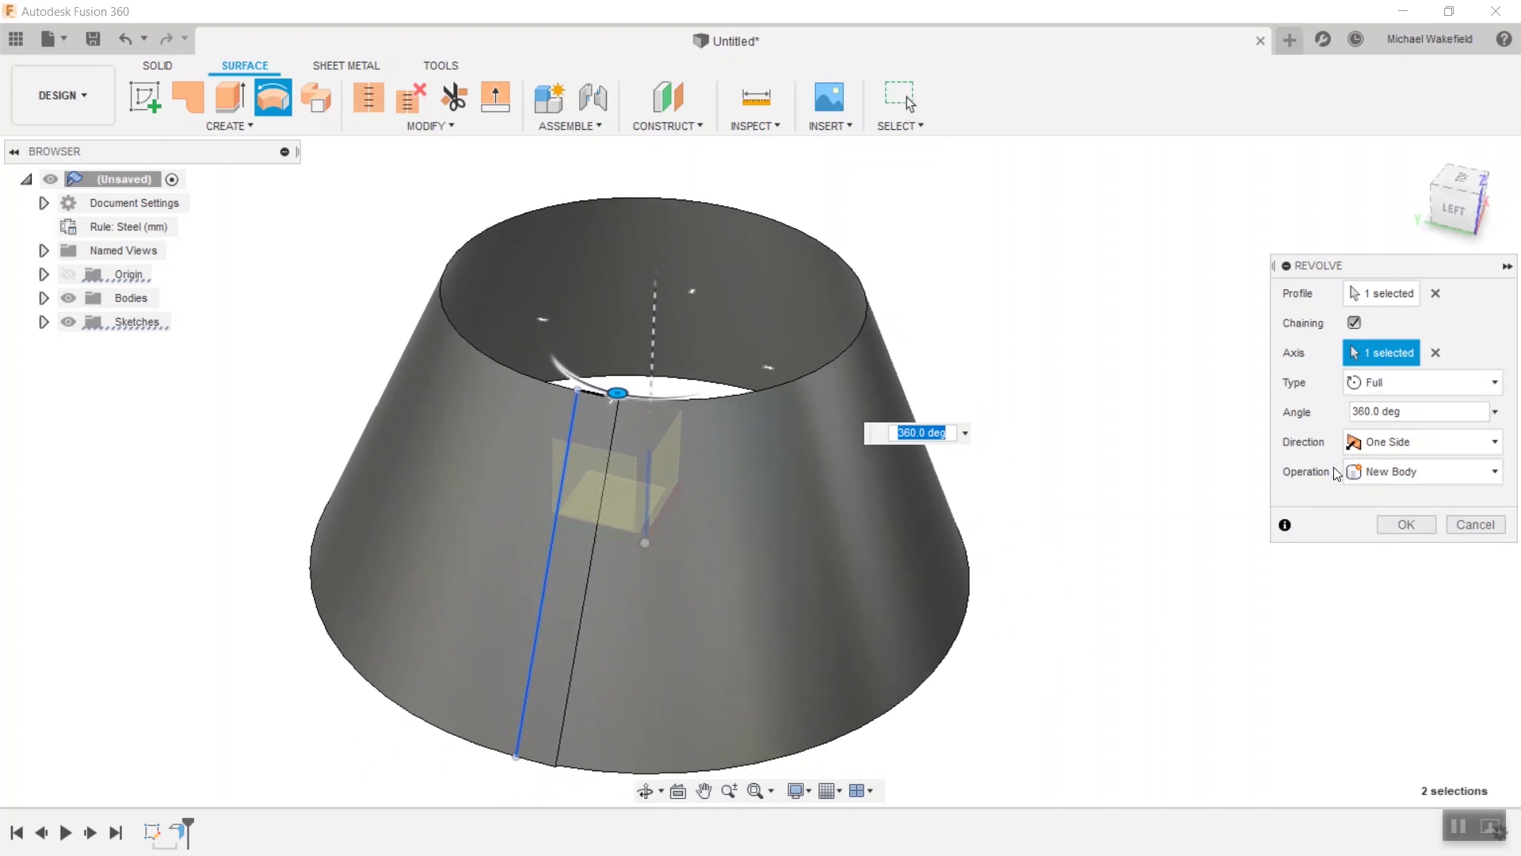
click(1405, 524)
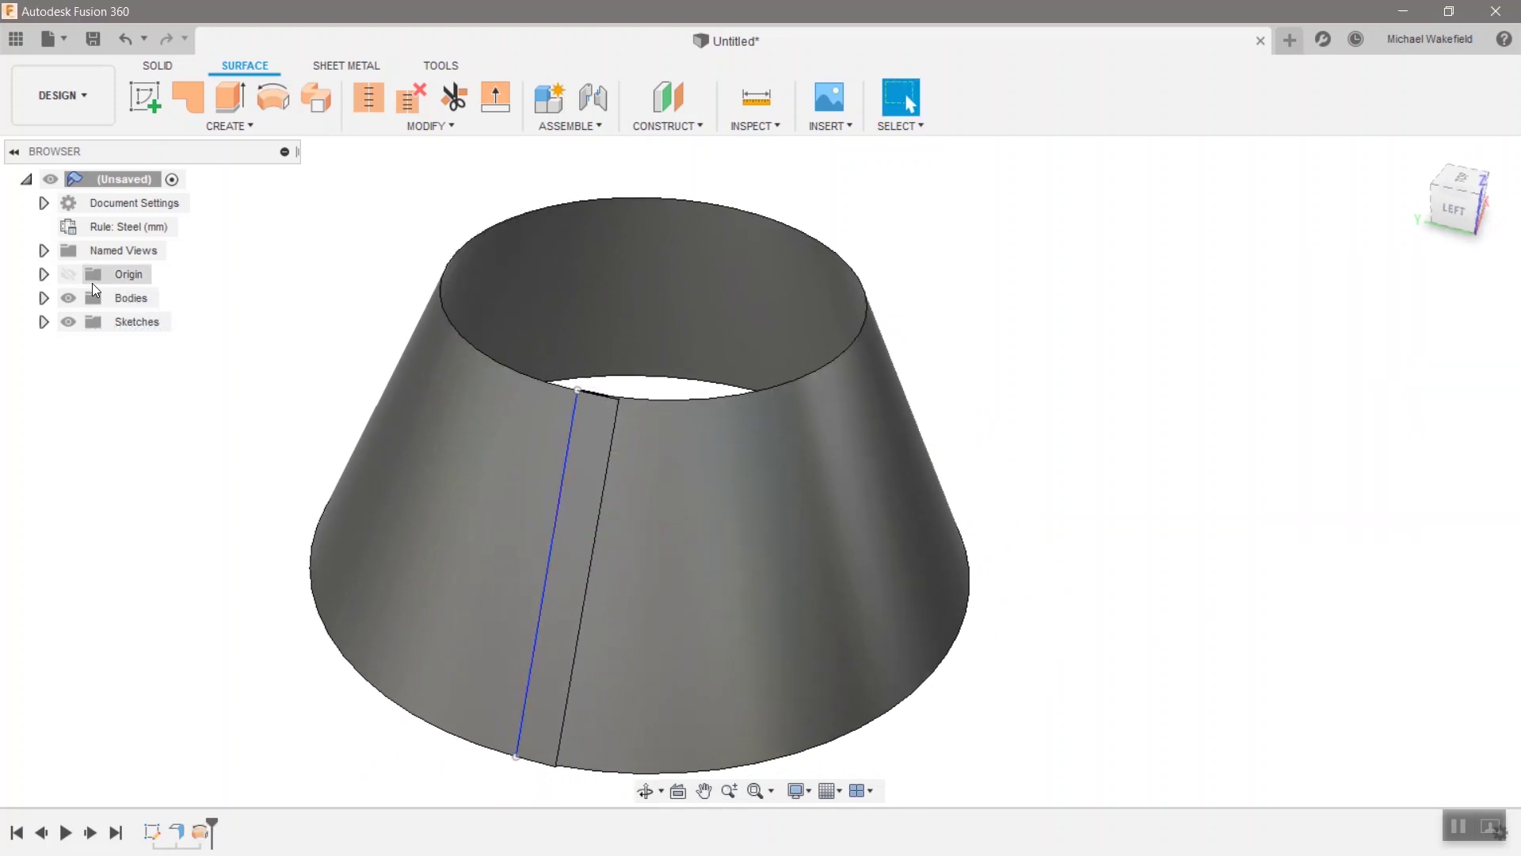
Step: Hide the flange body, Body1, and inspect the revolved conical surface on its own
click(43, 298)
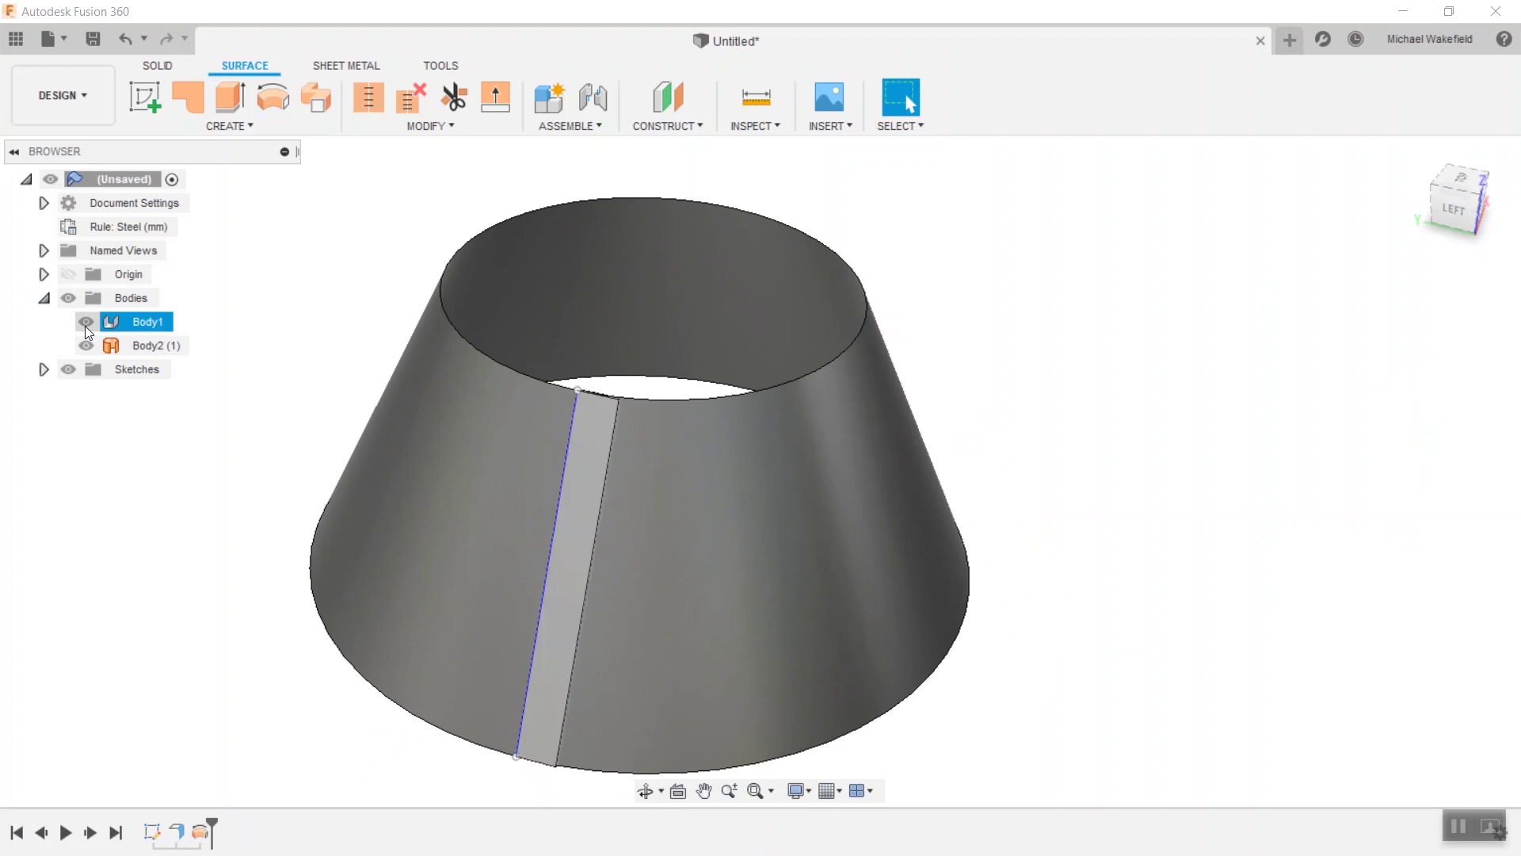
click(85, 324)
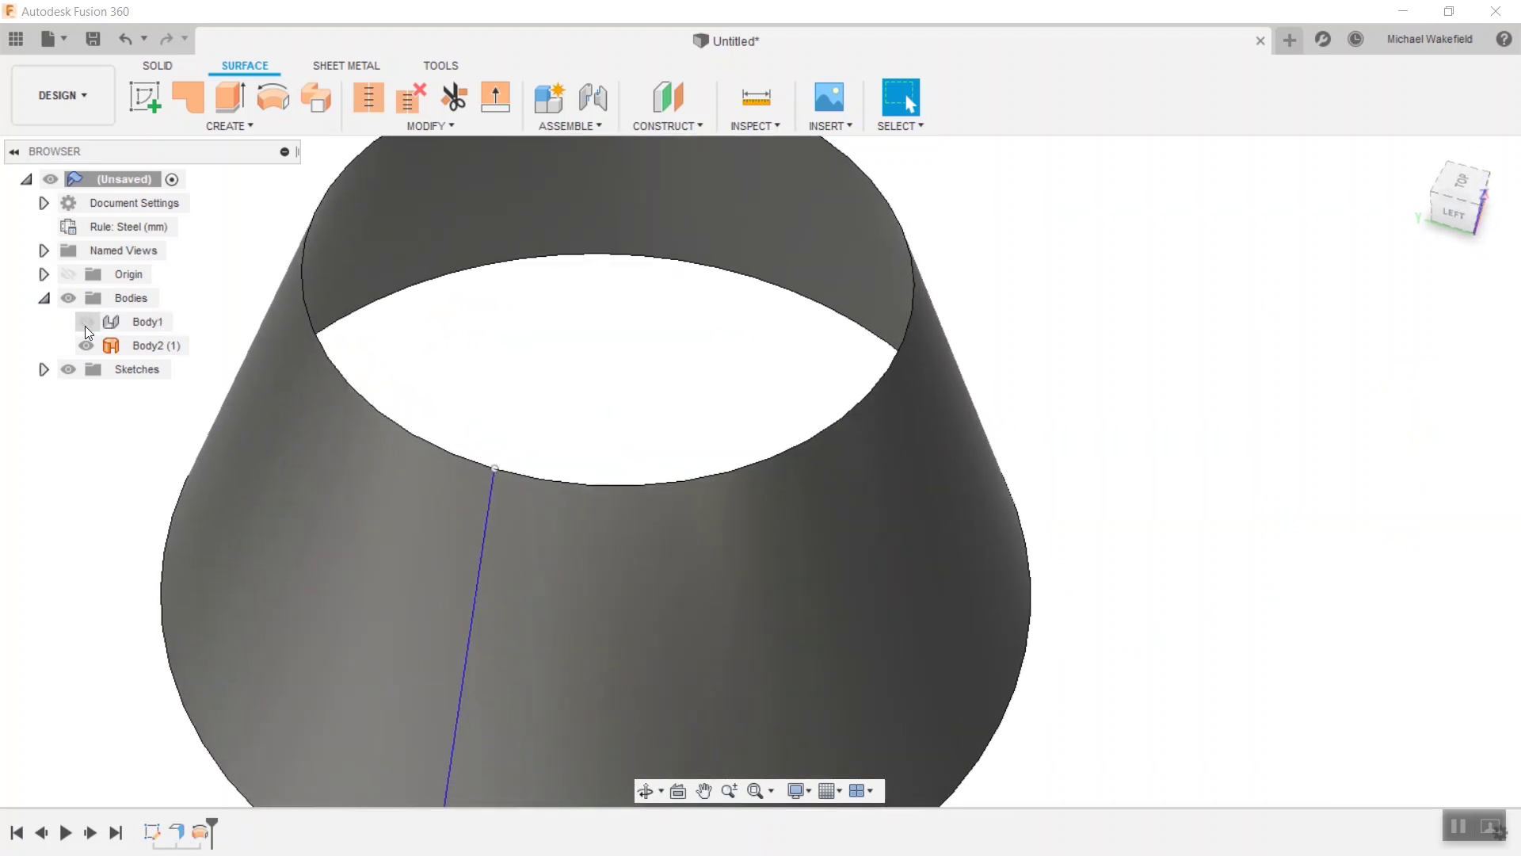
shift+middle_drag(631, 461, 590, 412)
click(540, 614)
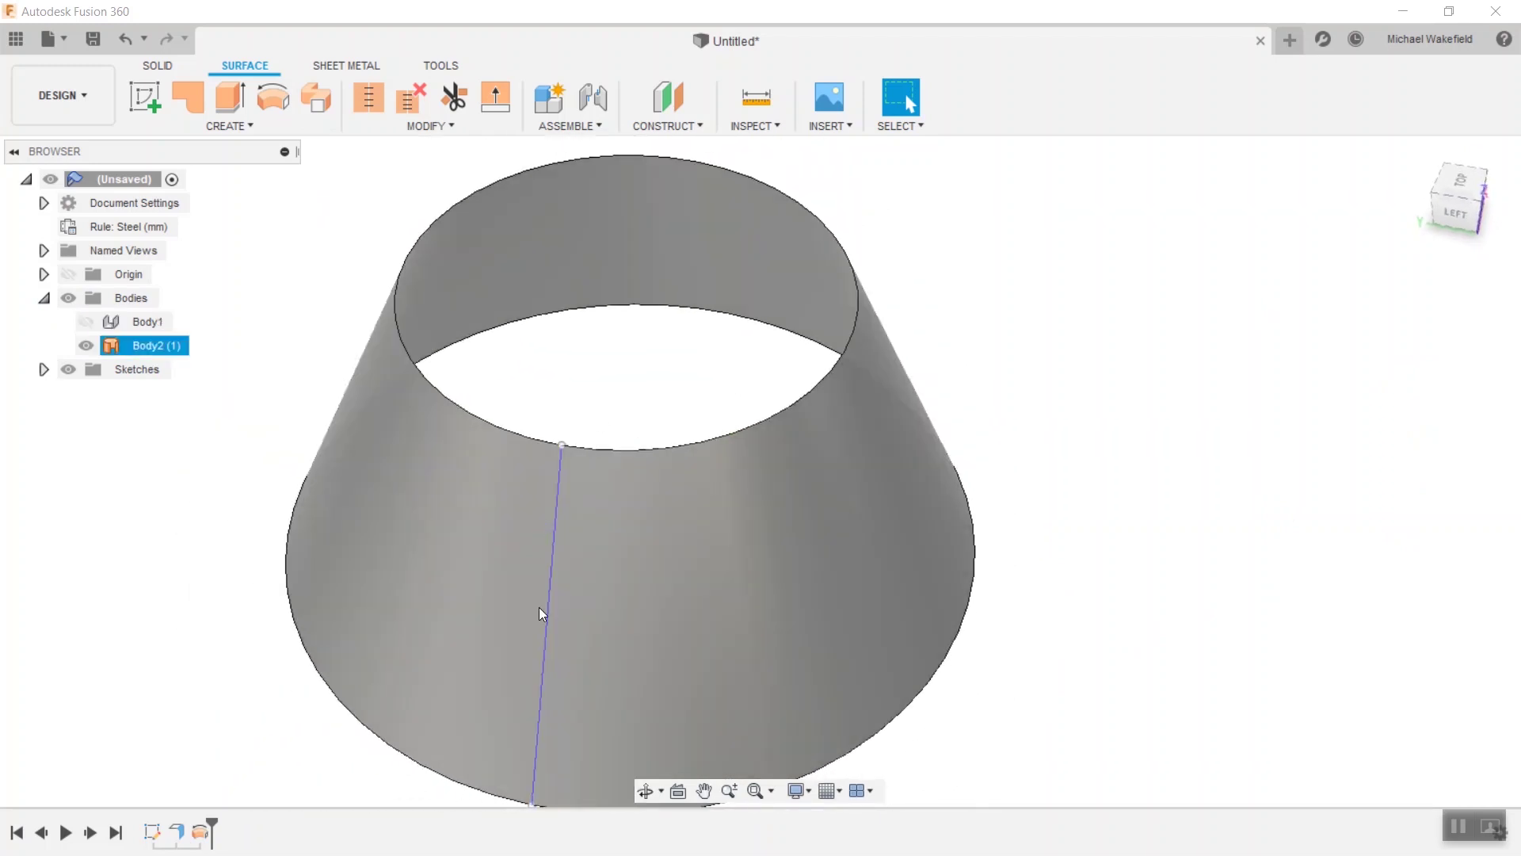
click(231, 417)
key(F6)
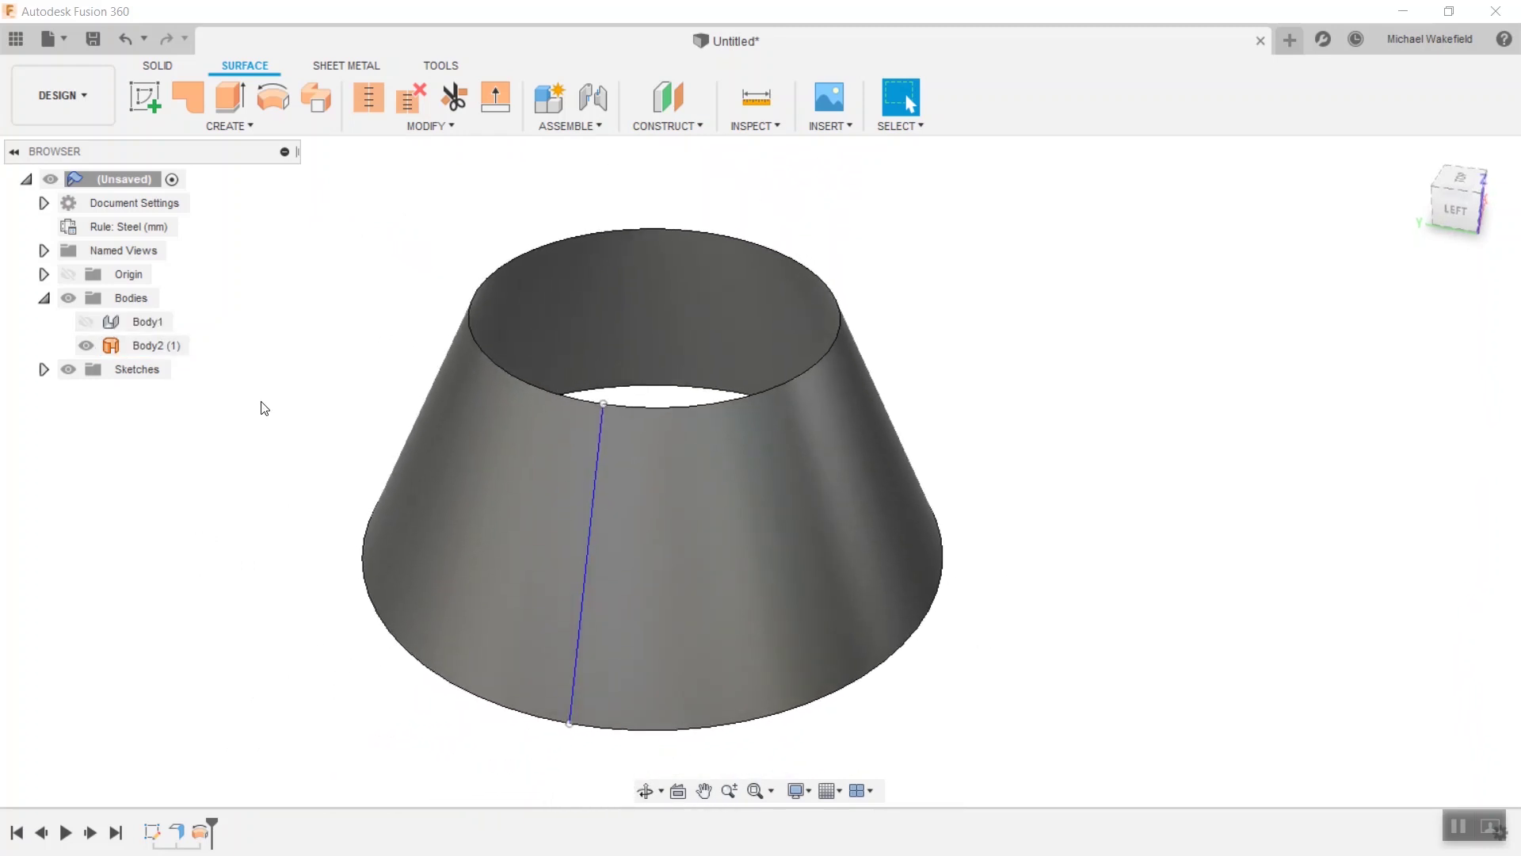
shift+middle_drag(260, 402, 260, 398)
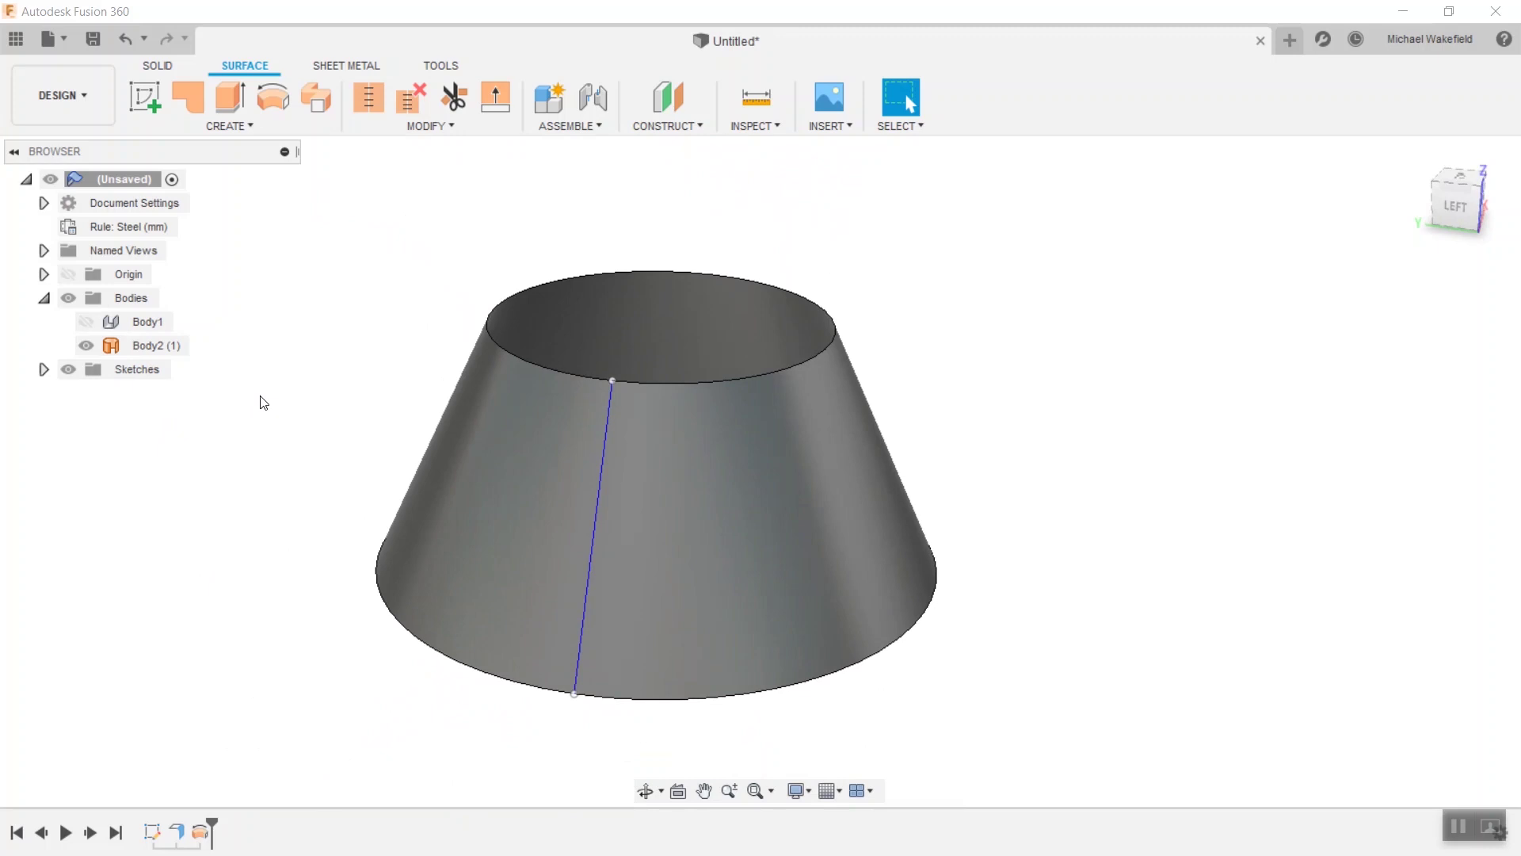
Step: Start a sketch on the YZ origin plane, viewed from the left, with the flange body shown and the revolved surface hidden
click(150, 92)
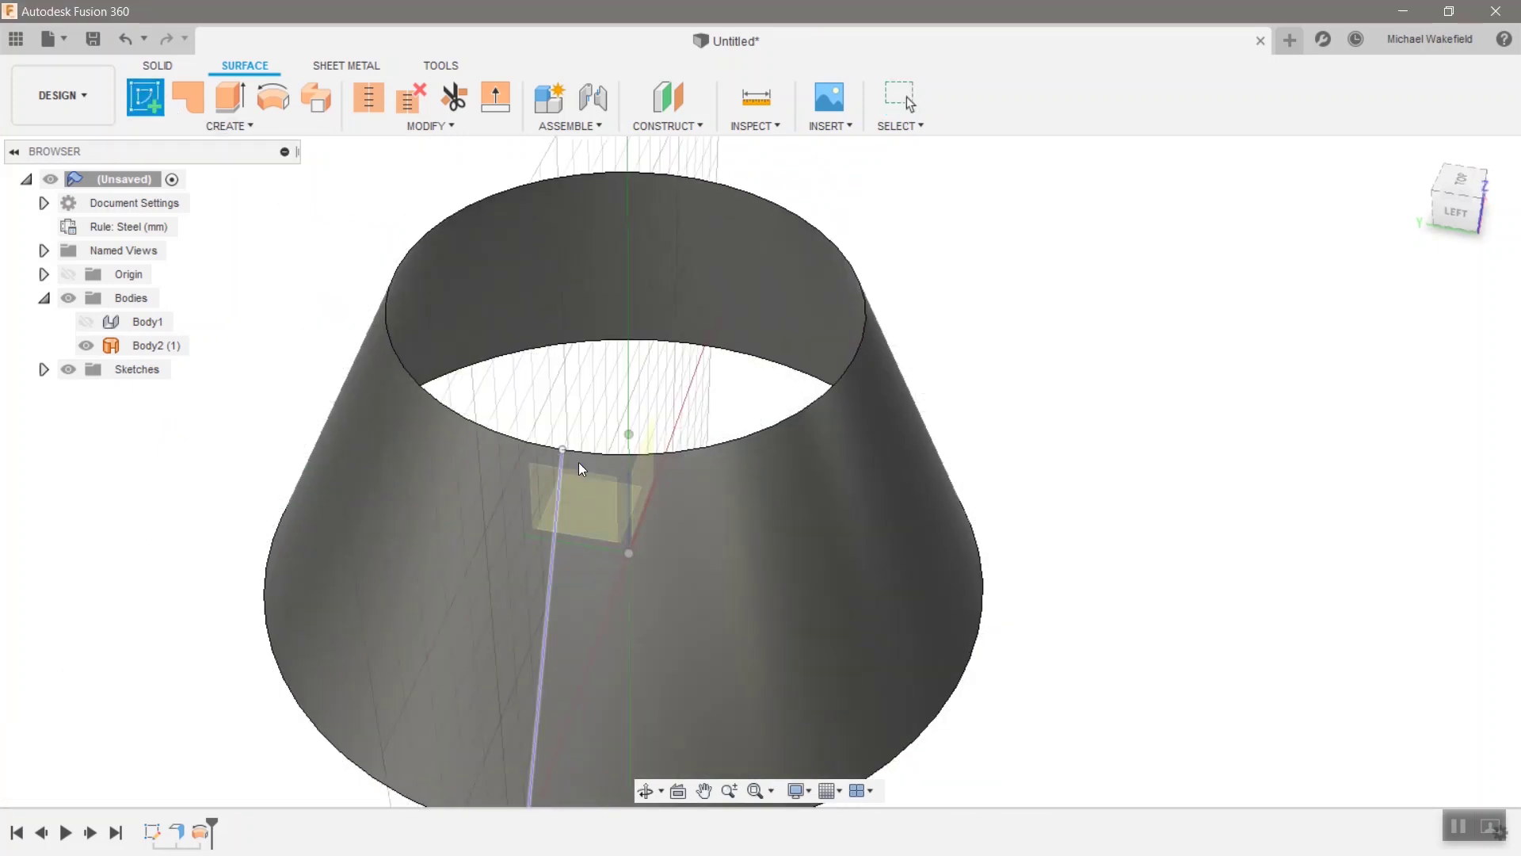
click(559, 491)
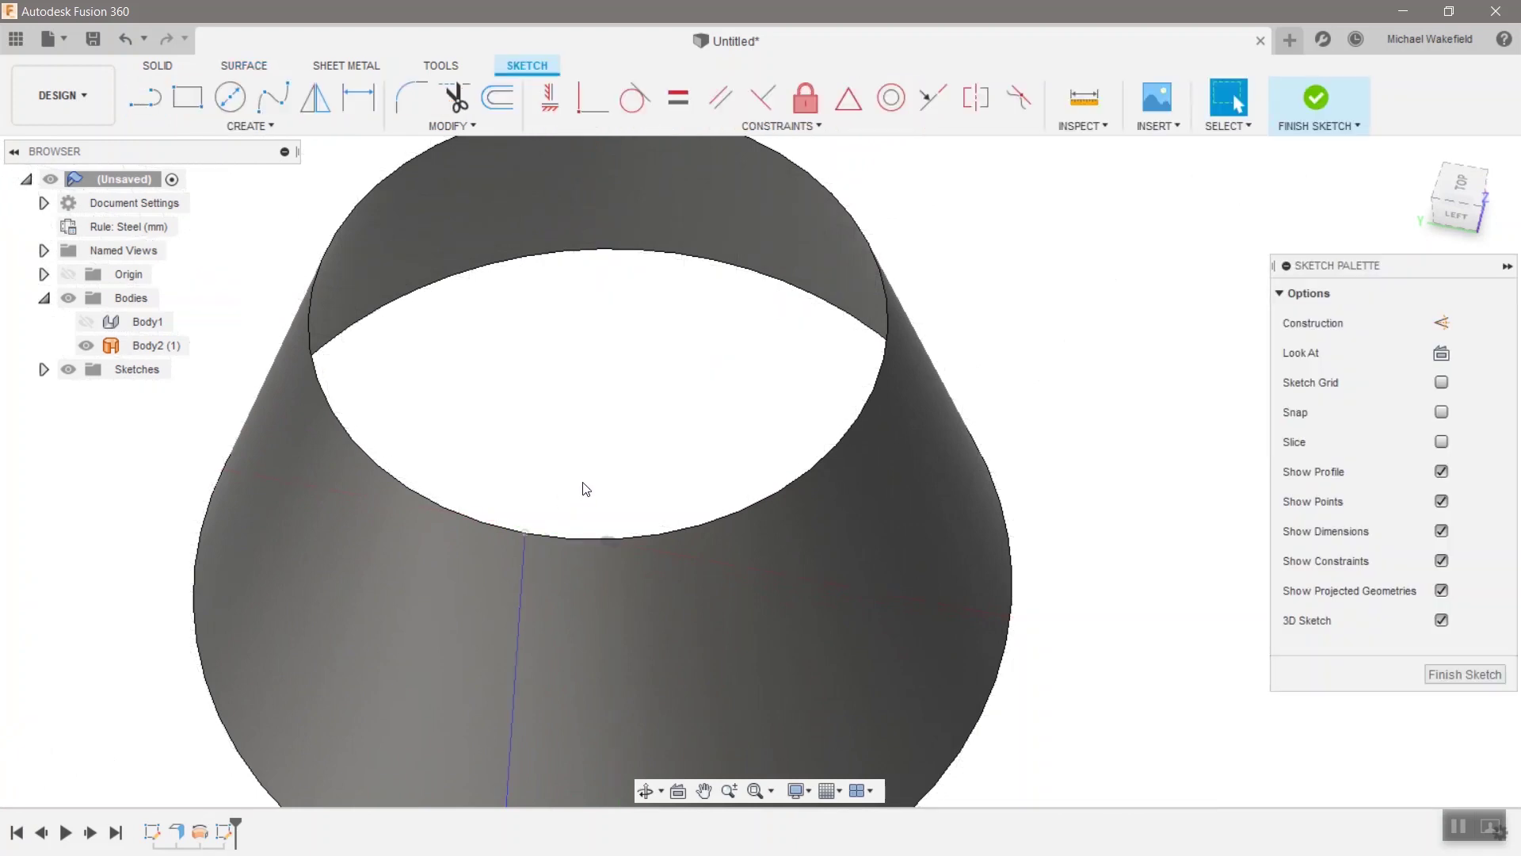
click(1460, 212)
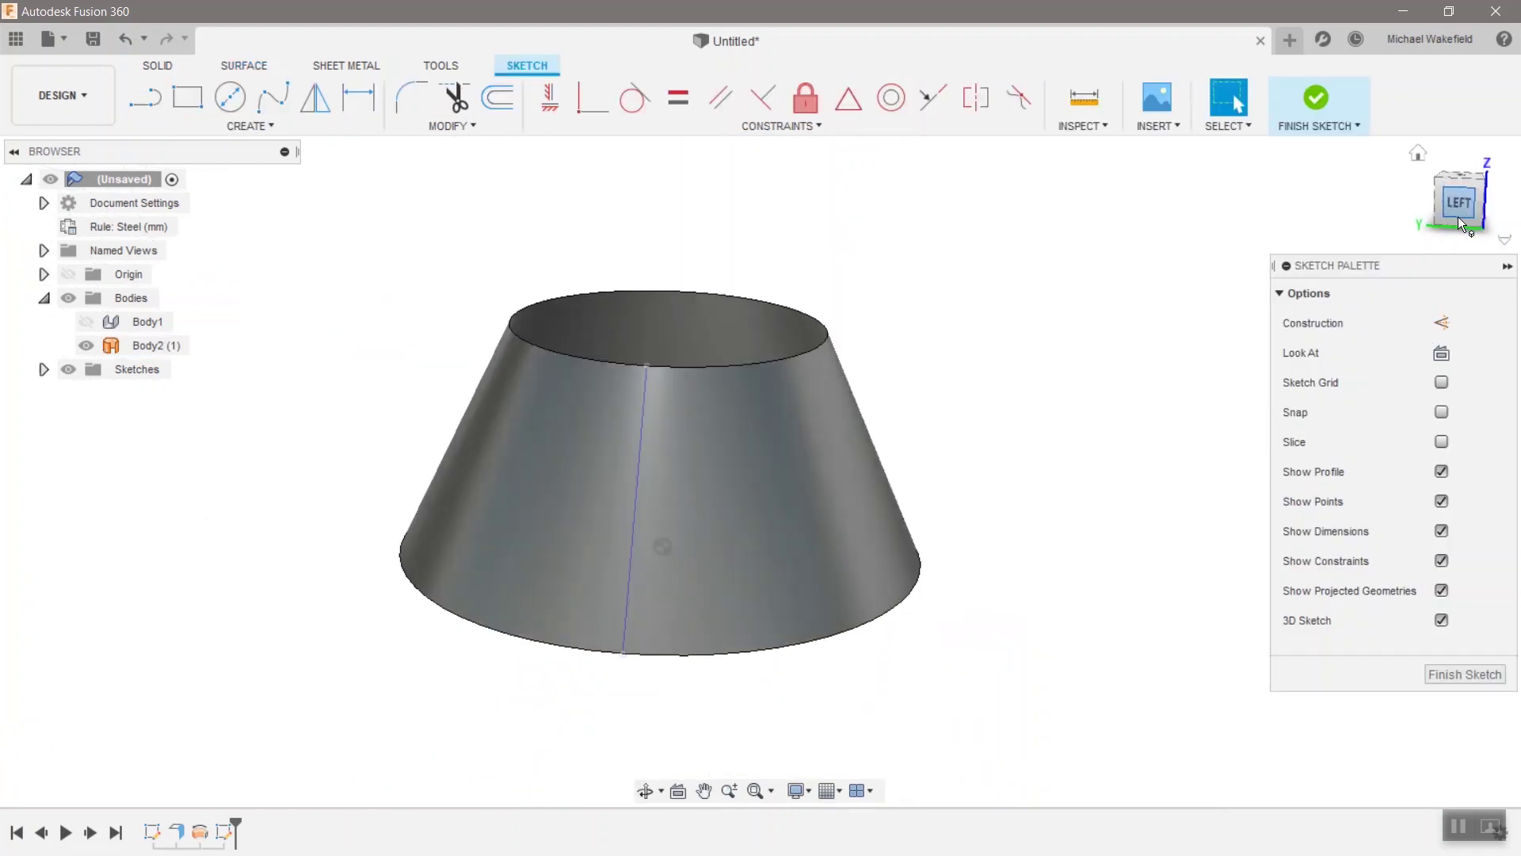
click(86, 321)
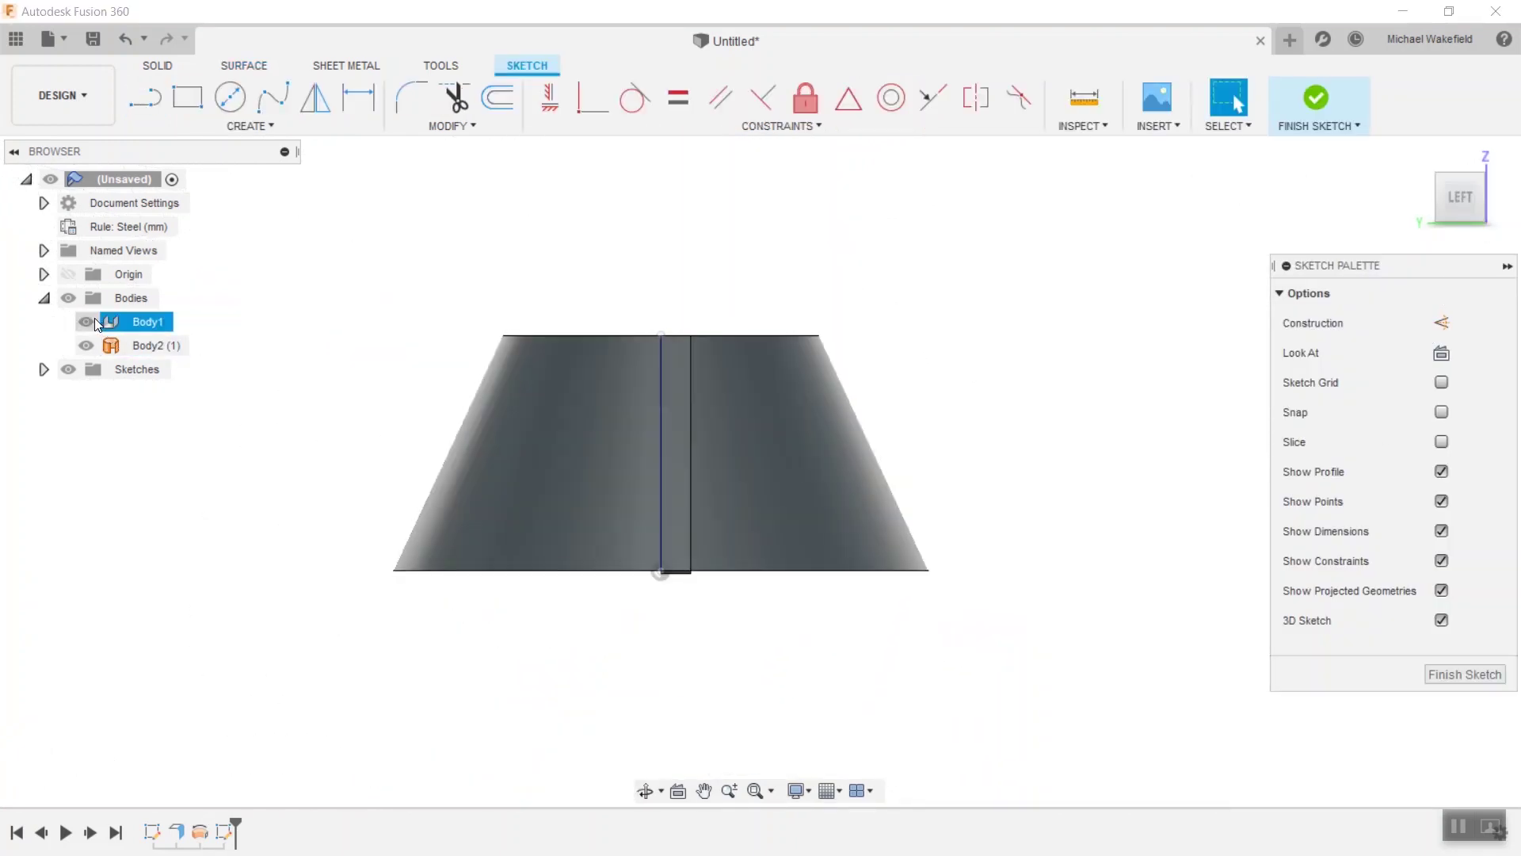
click(84, 346)
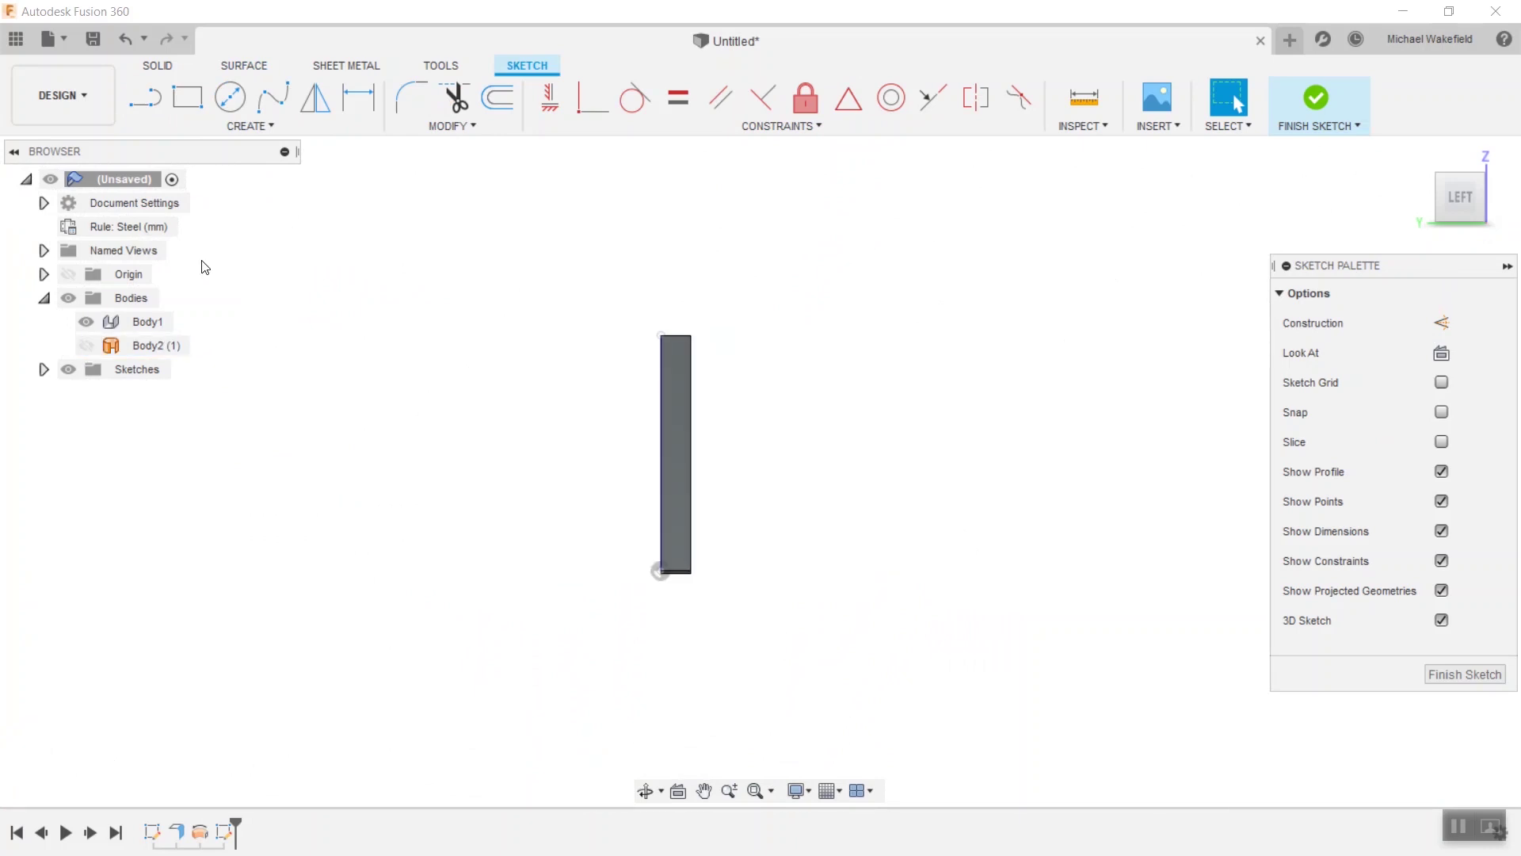
Step: Sketch a two-point rectangle enclosing the flange strip, extending past it on all sides
click(191, 100)
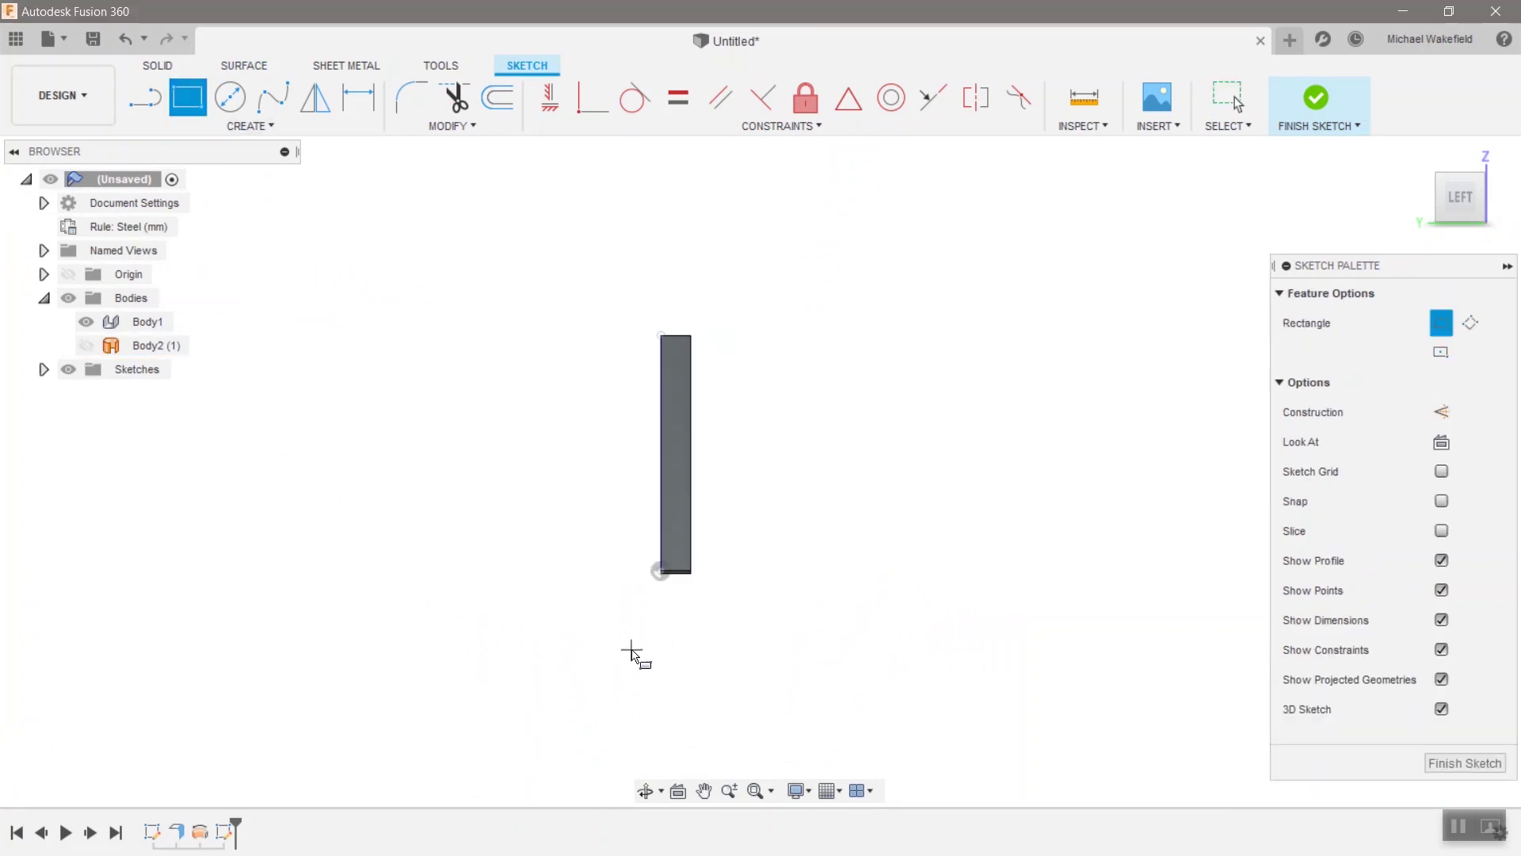
click(621, 656)
click(747, 255)
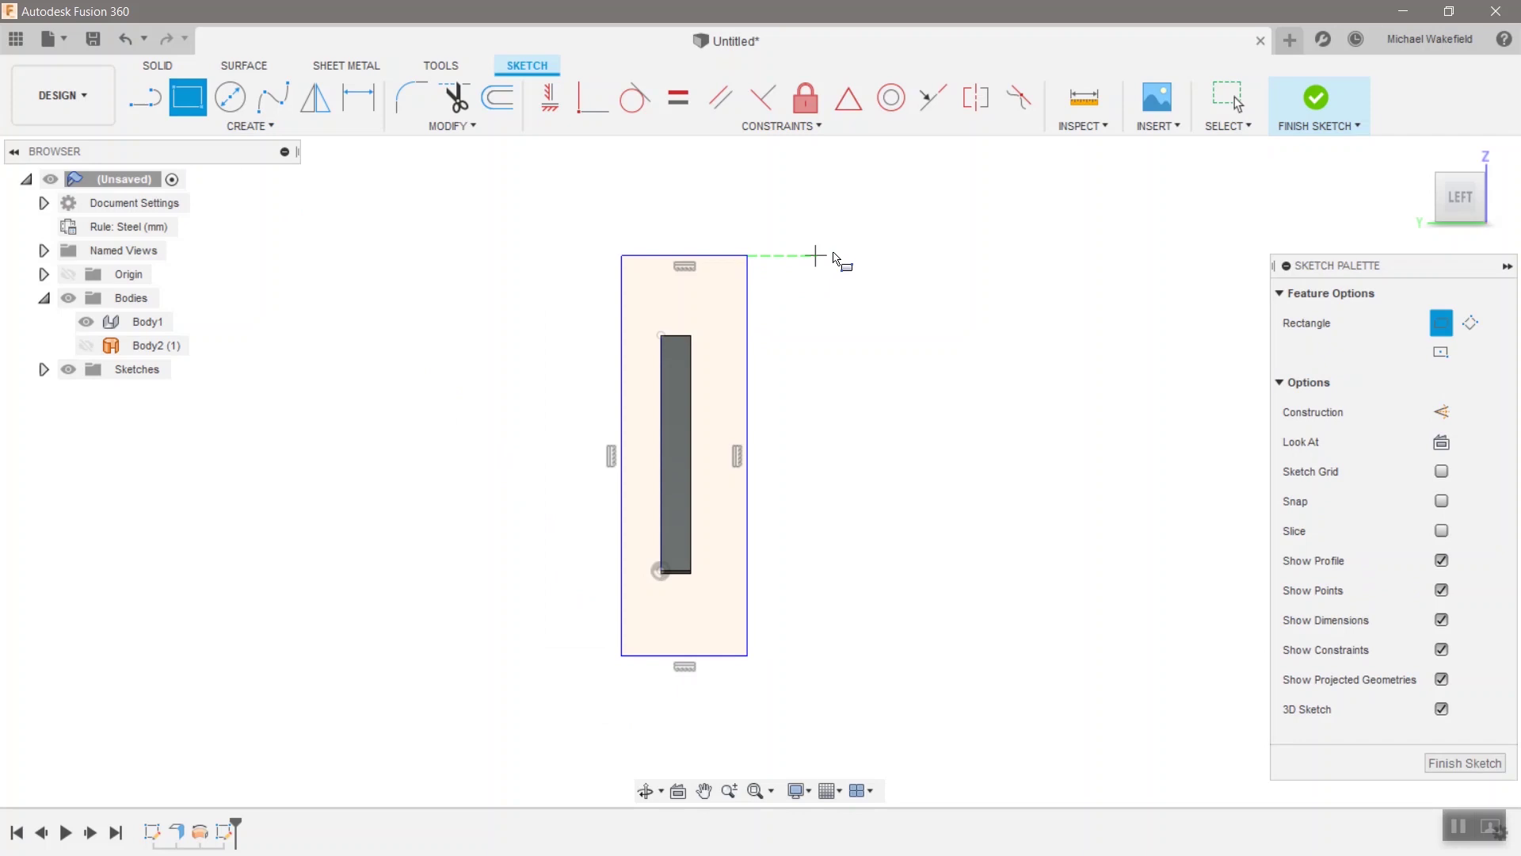
right_click(866, 255)
click(920, 257)
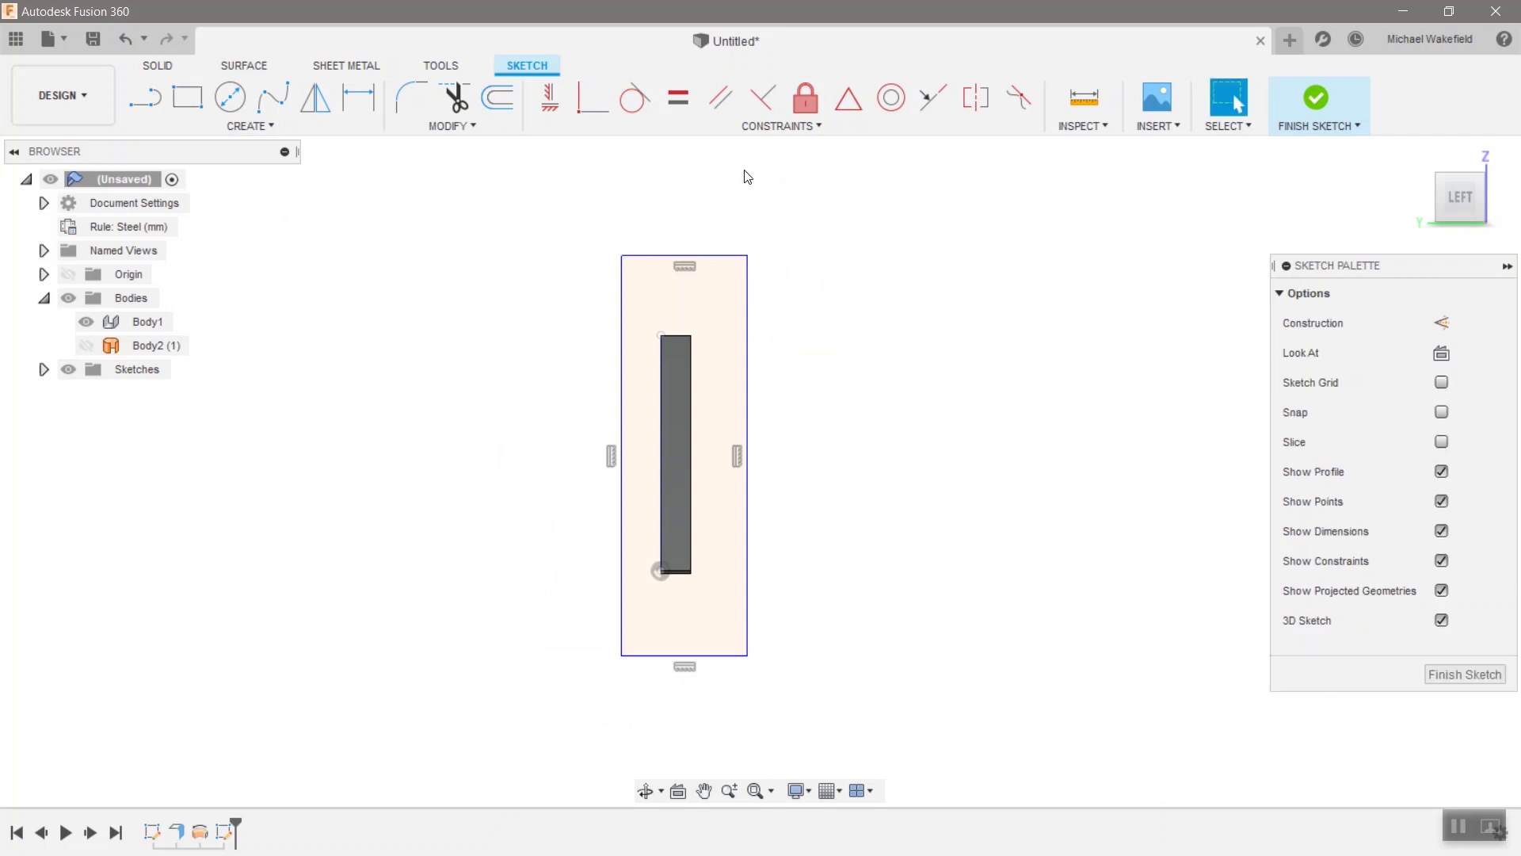
click(593, 97)
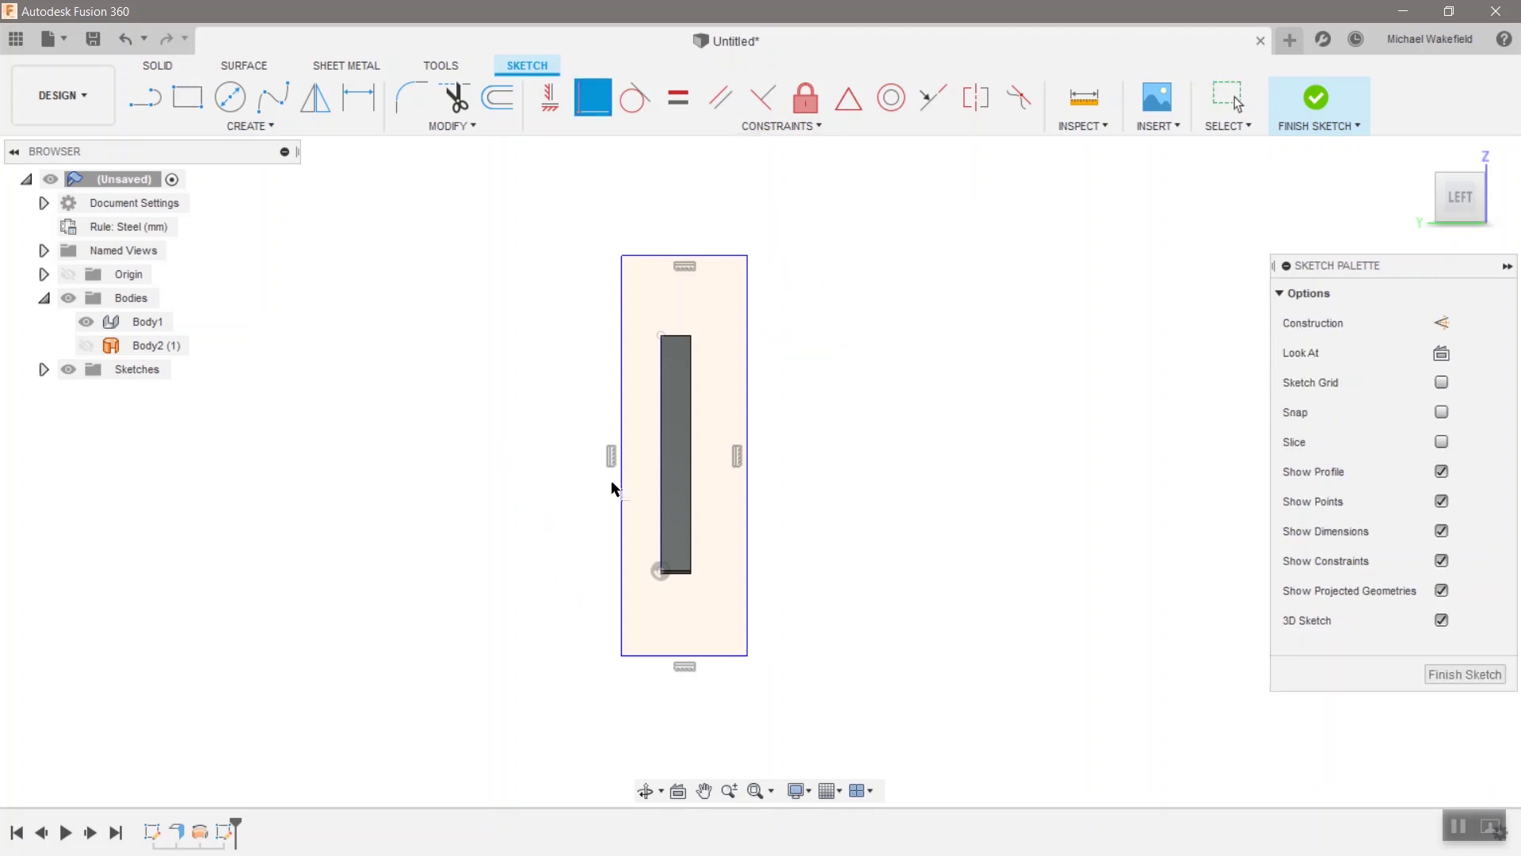
click(622, 656)
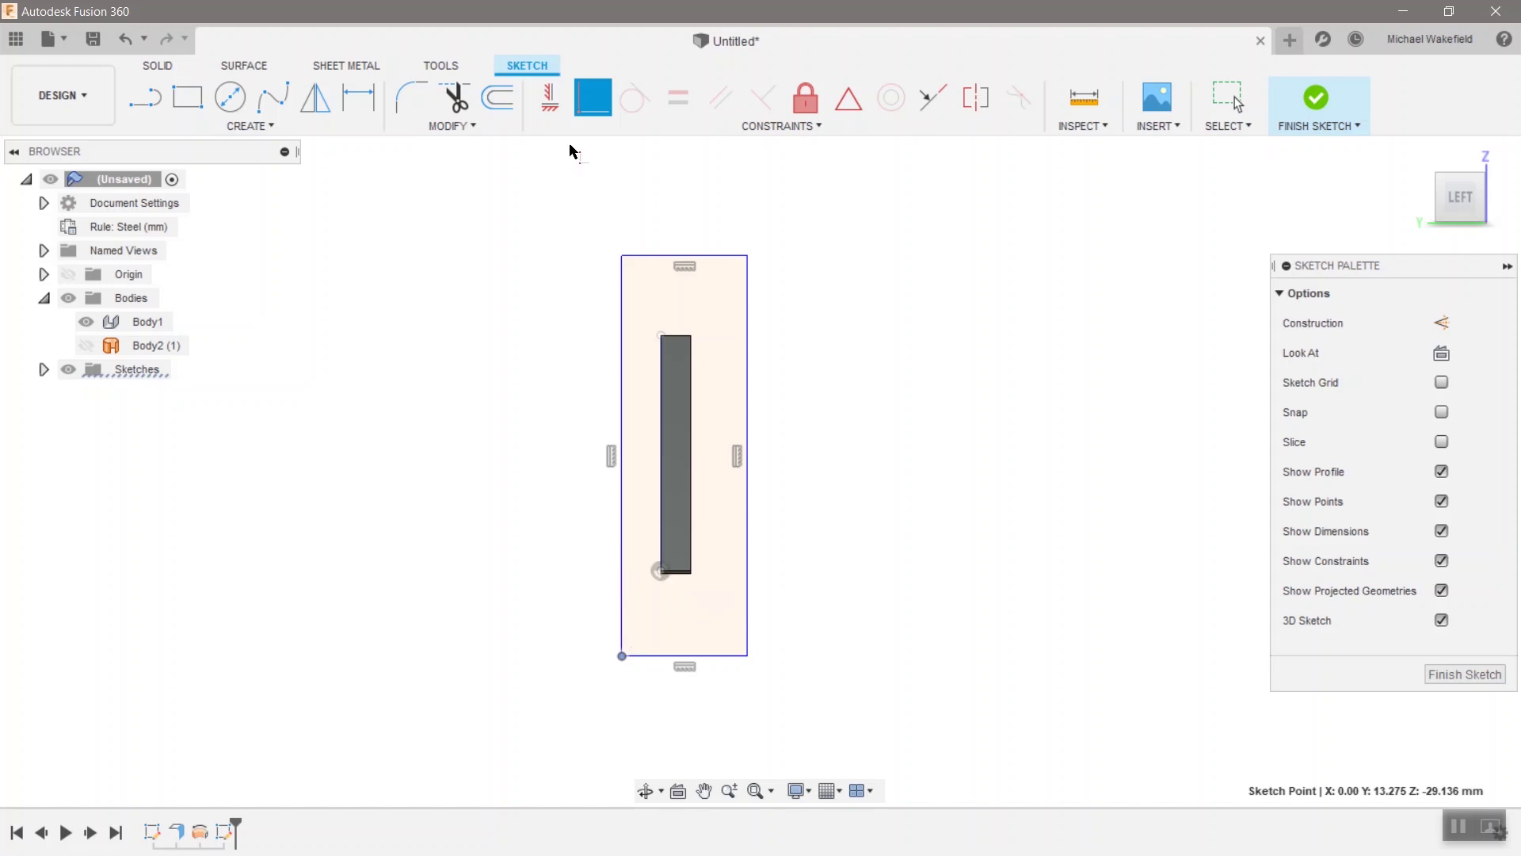
click(591, 103)
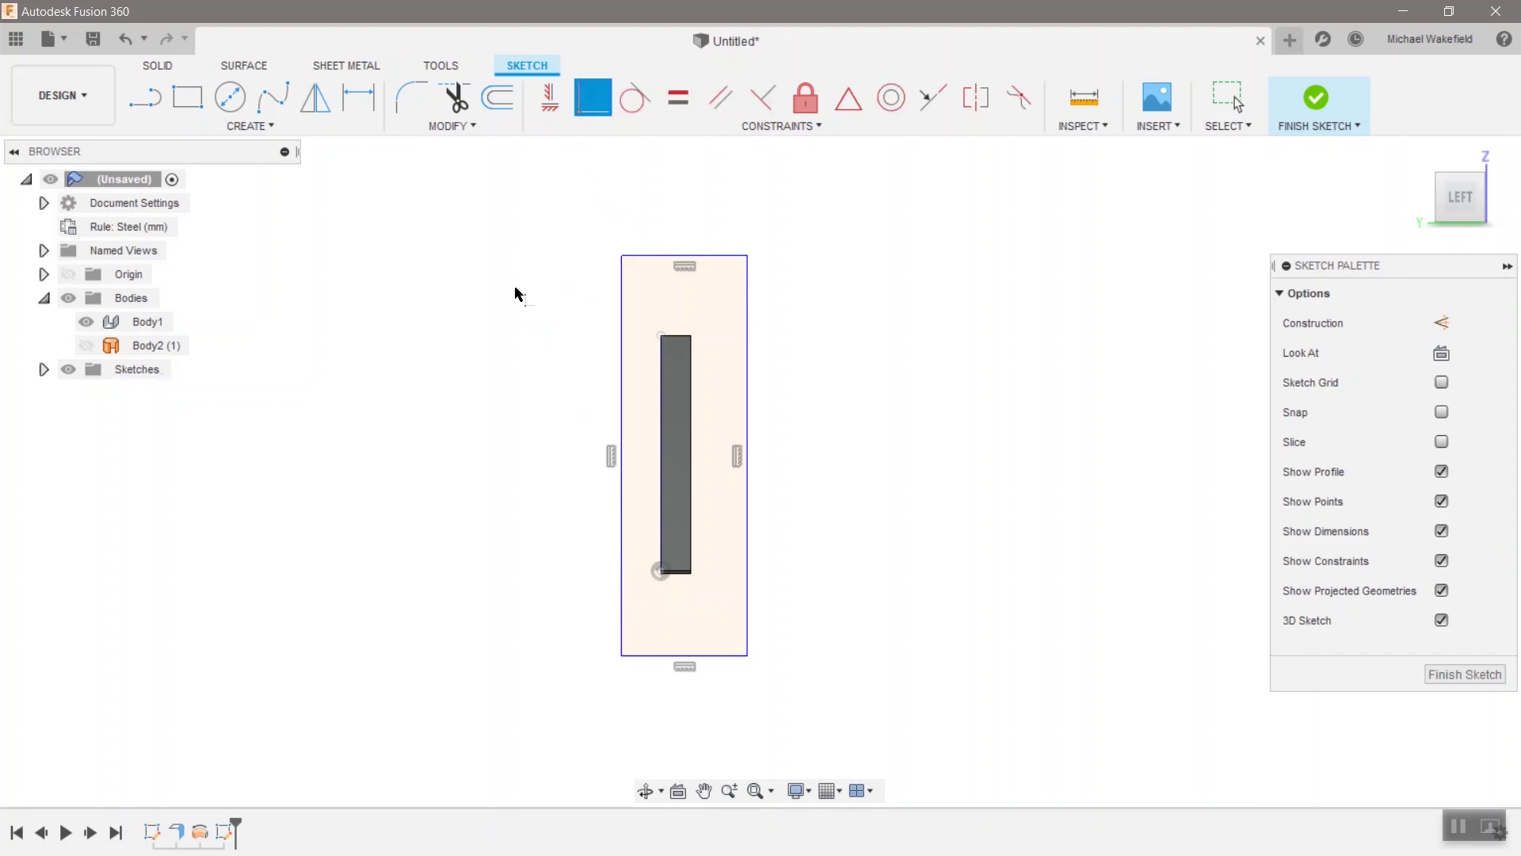
click(550, 97)
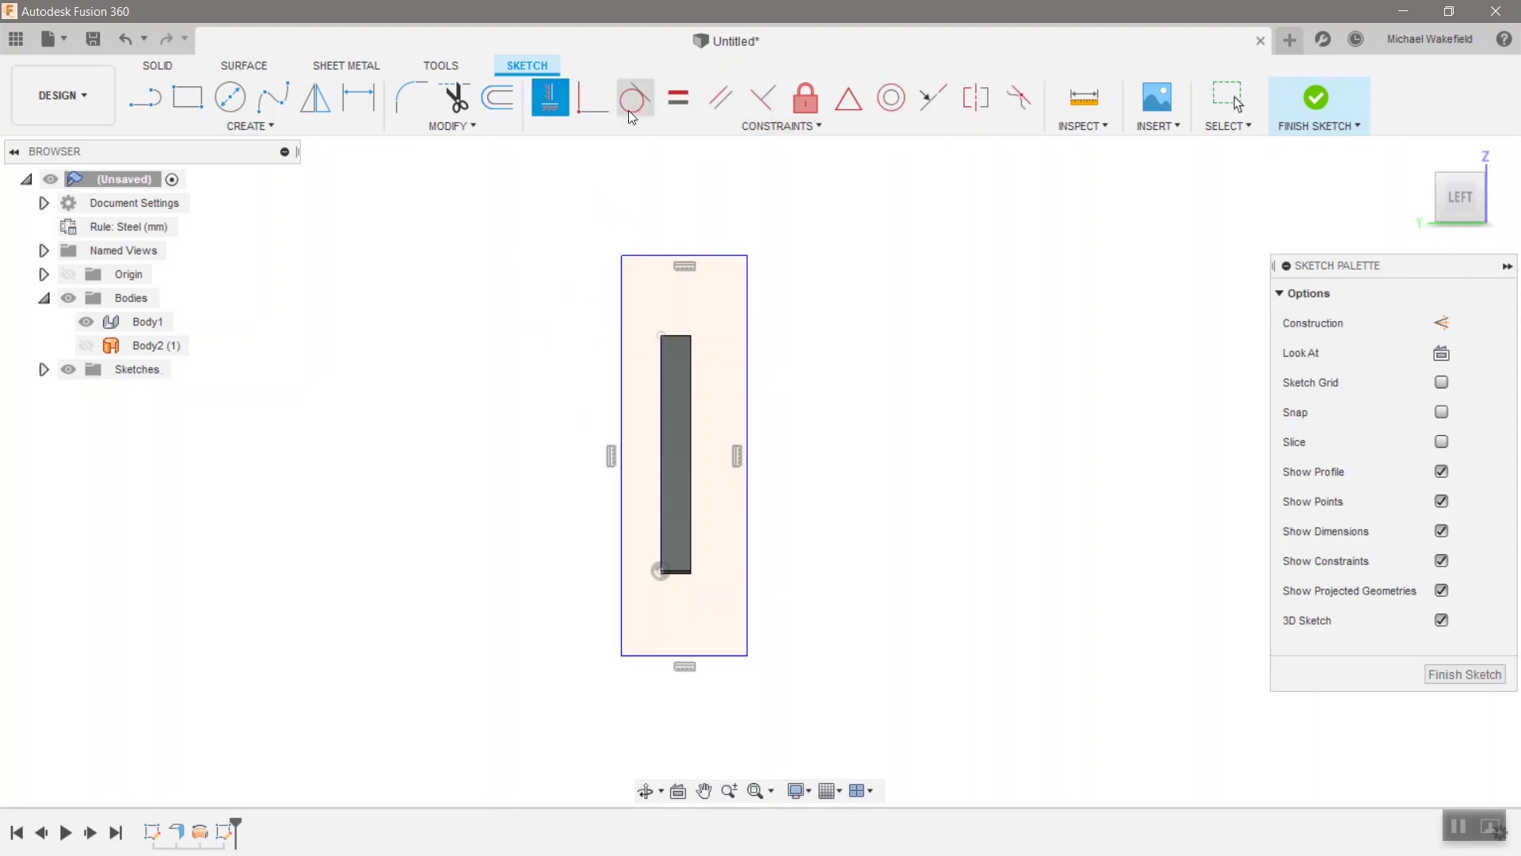
Step: Constrain the rectangle's left edge collinear with the left edge of the flange strip
click(934, 96)
click(621, 371)
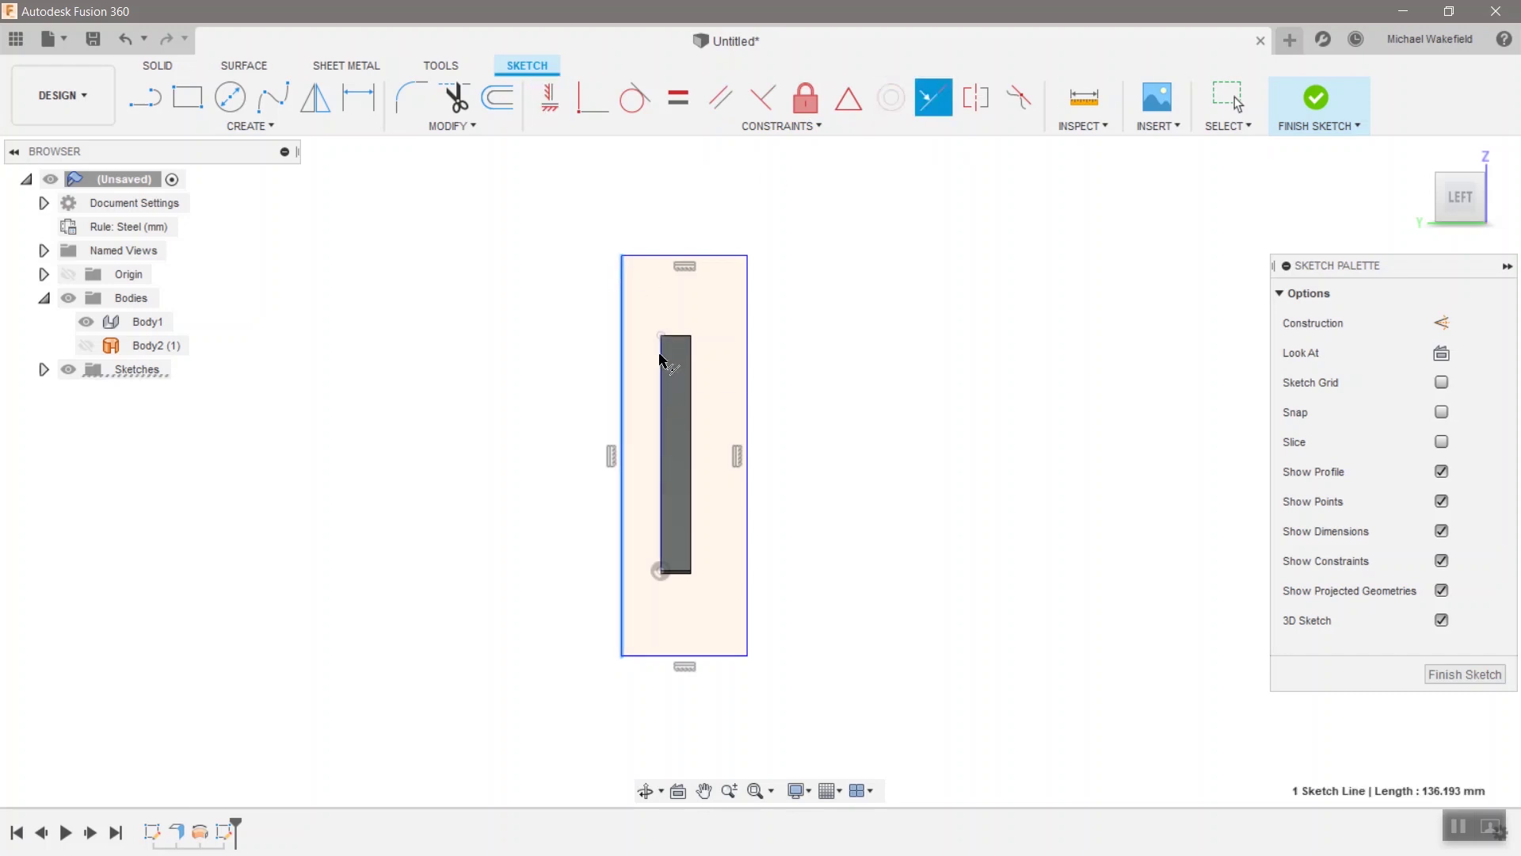
click(661, 361)
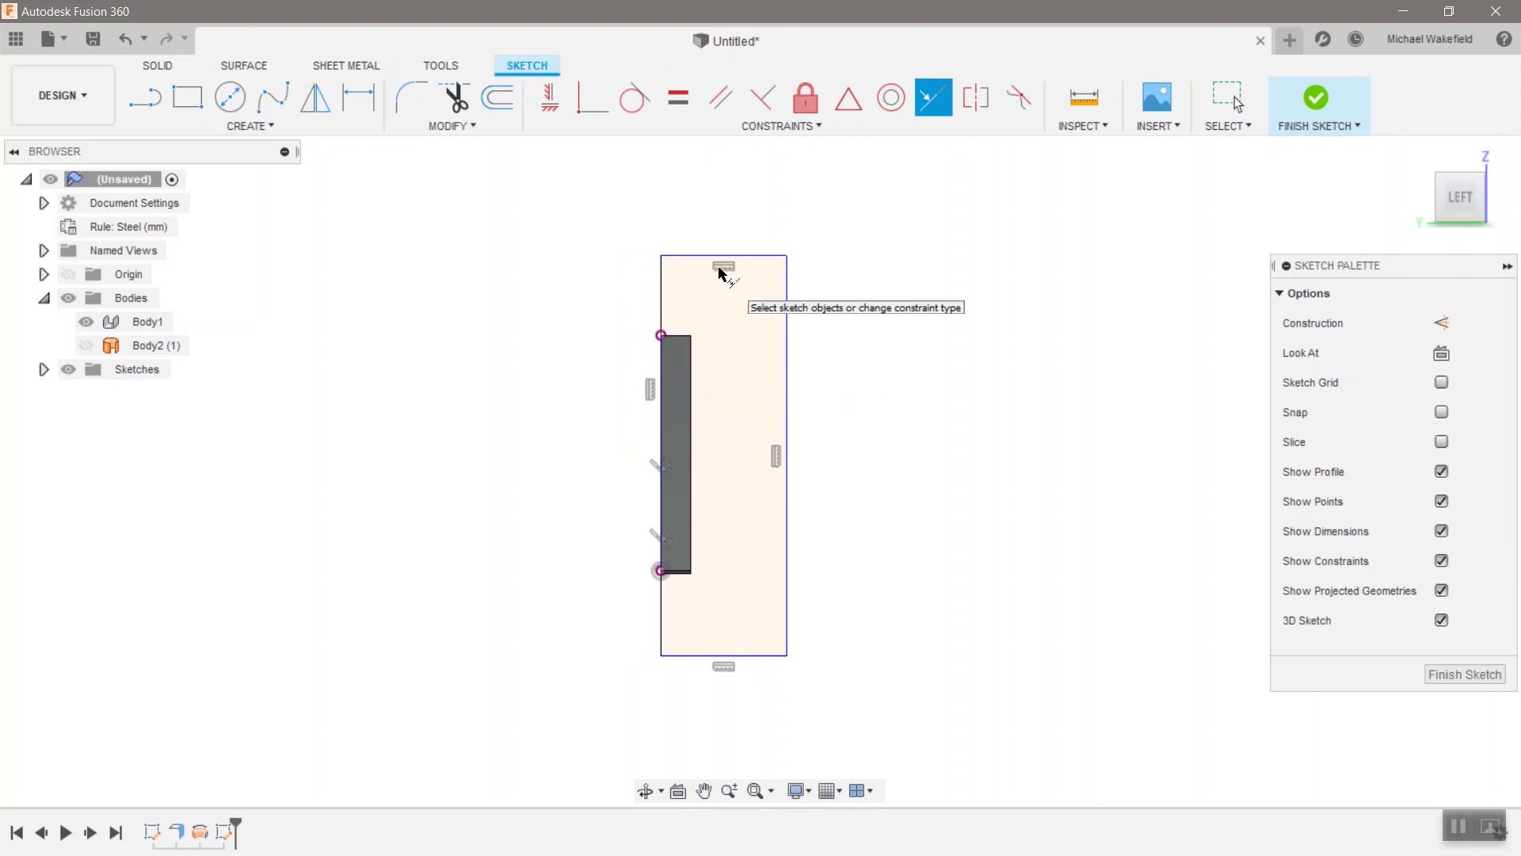
Step: Dimension the rectangle's top edge 10 mm above the top edge of the flange strip
key(d)
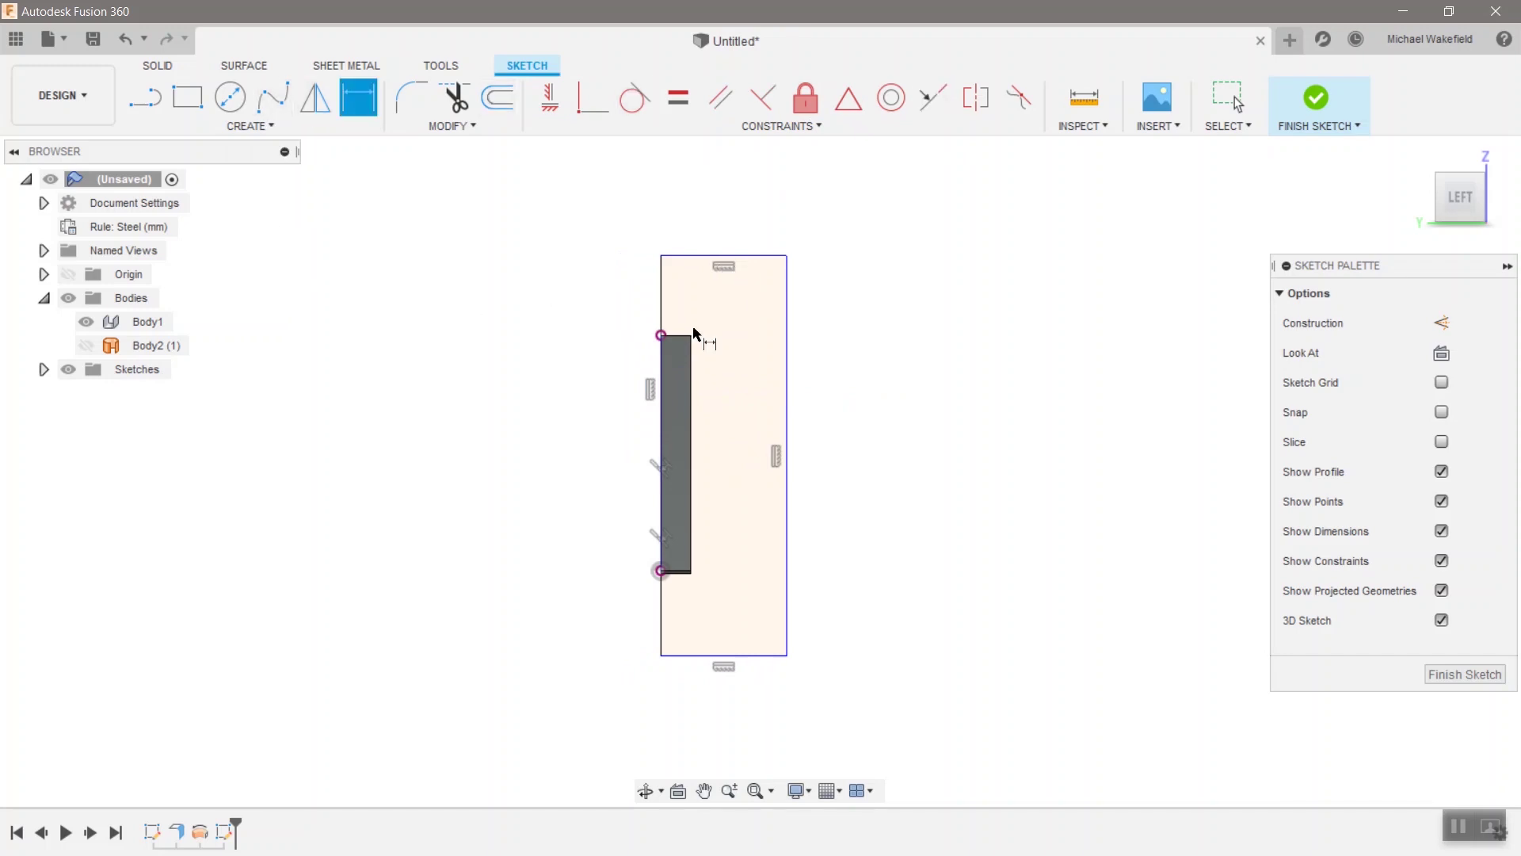
scroll(680, 339, up, 2)
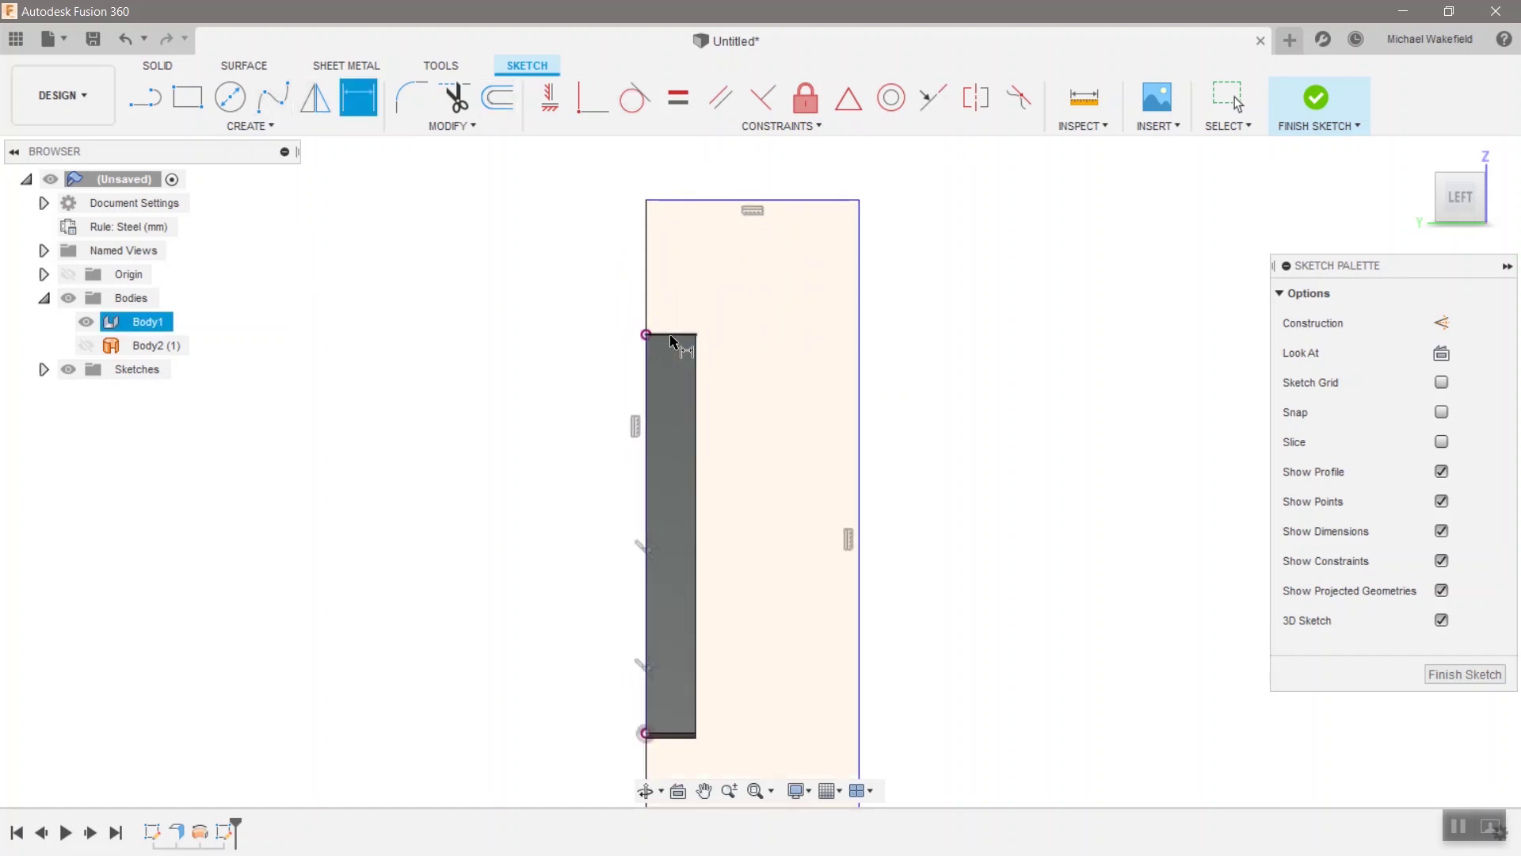
click(670, 337)
click(688, 200)
click(590, 231)
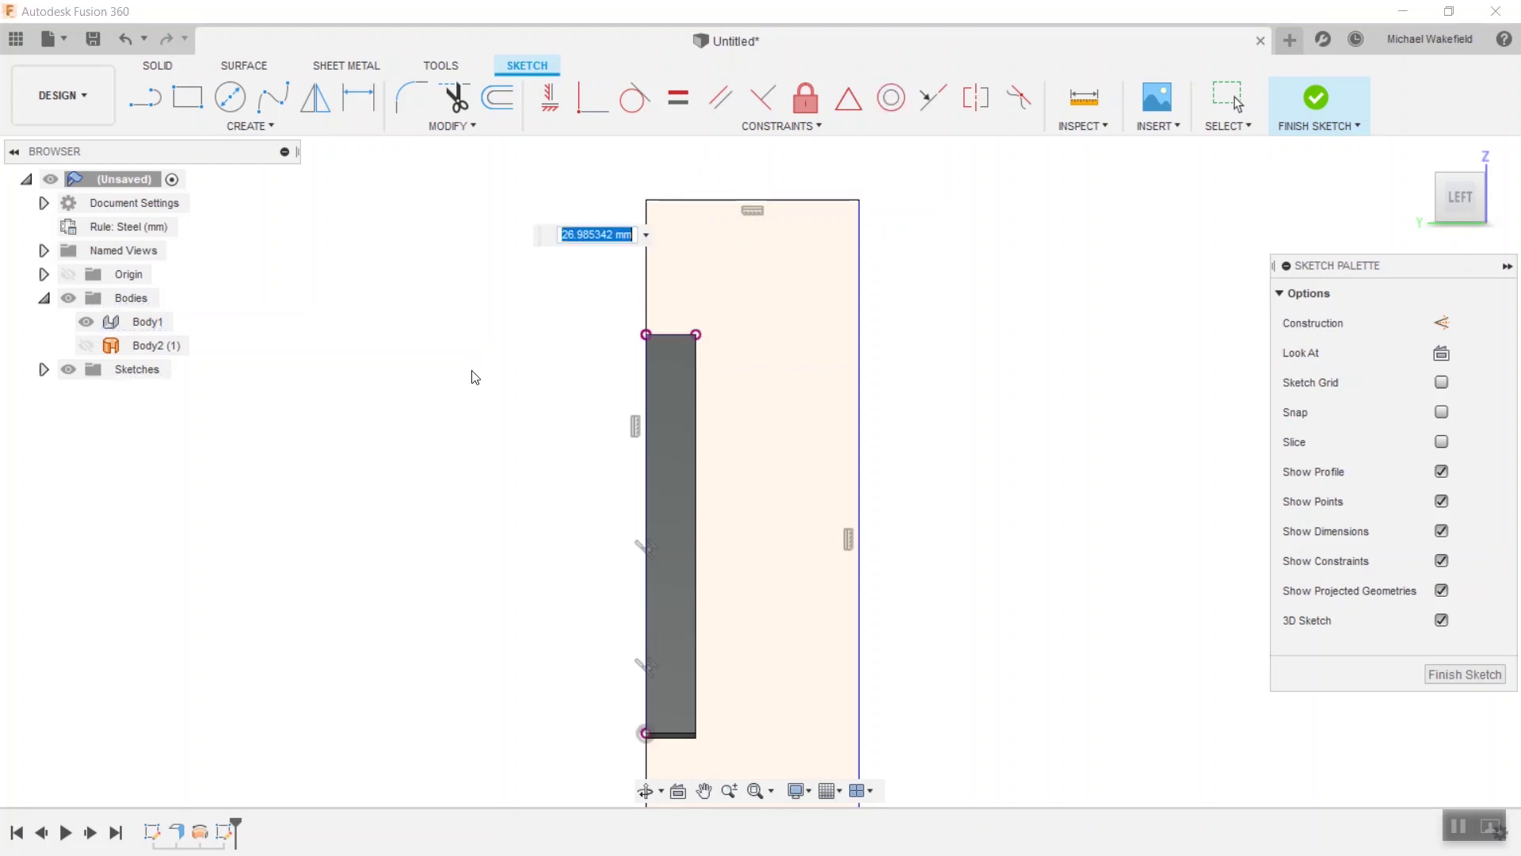
text(10)
key(Return)
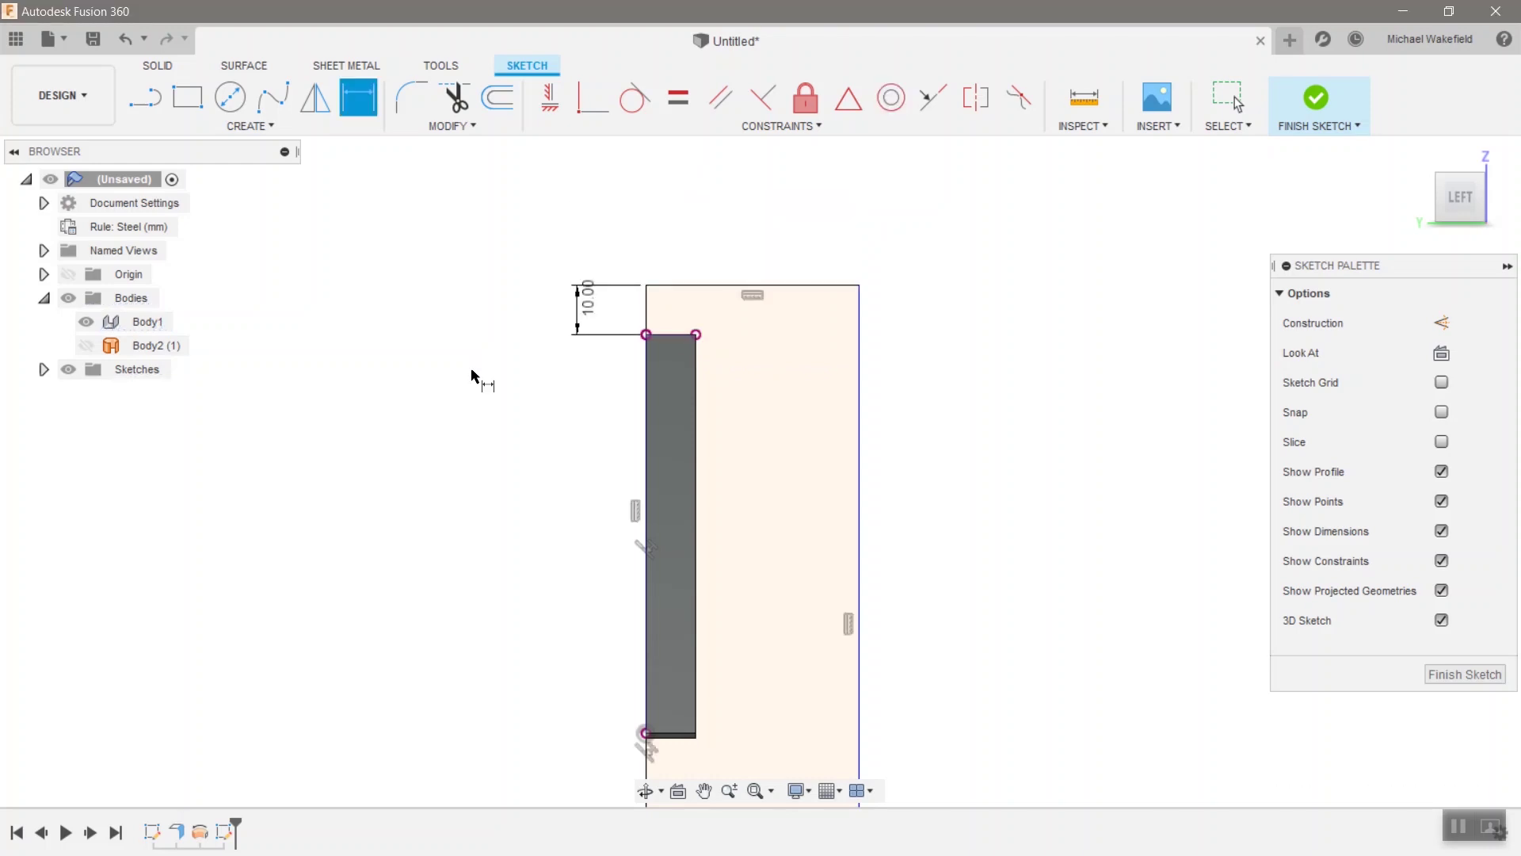
Step: Dimension the rectangle's bottom edge 10 mm below the lowest edge of the flange strip
scroll(474, 379, down, 2)
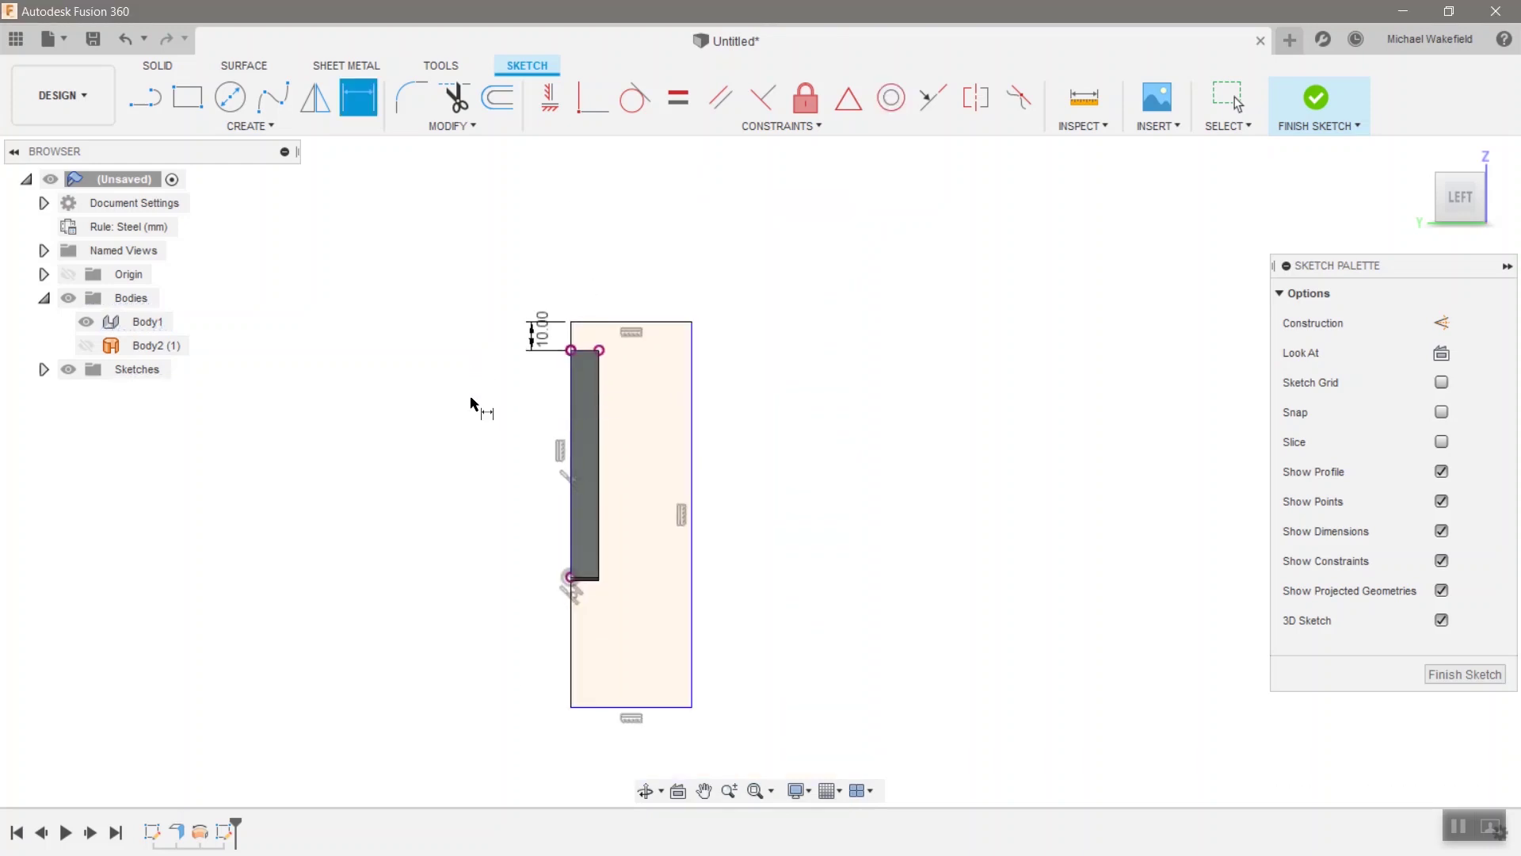
click(595, 707)
scroll(592, 590, up, 4)
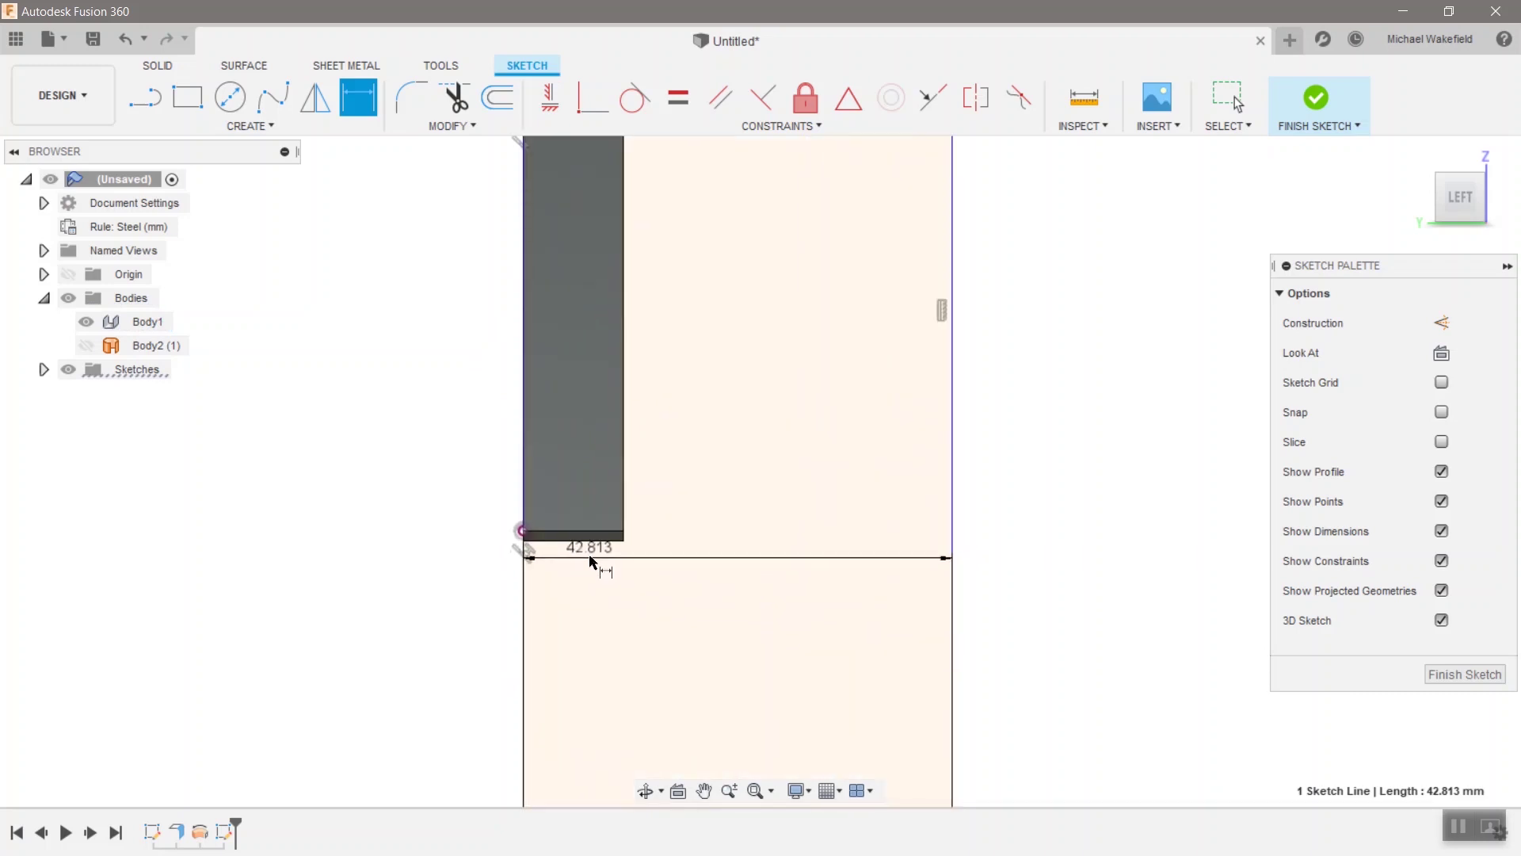
click(587, 545)
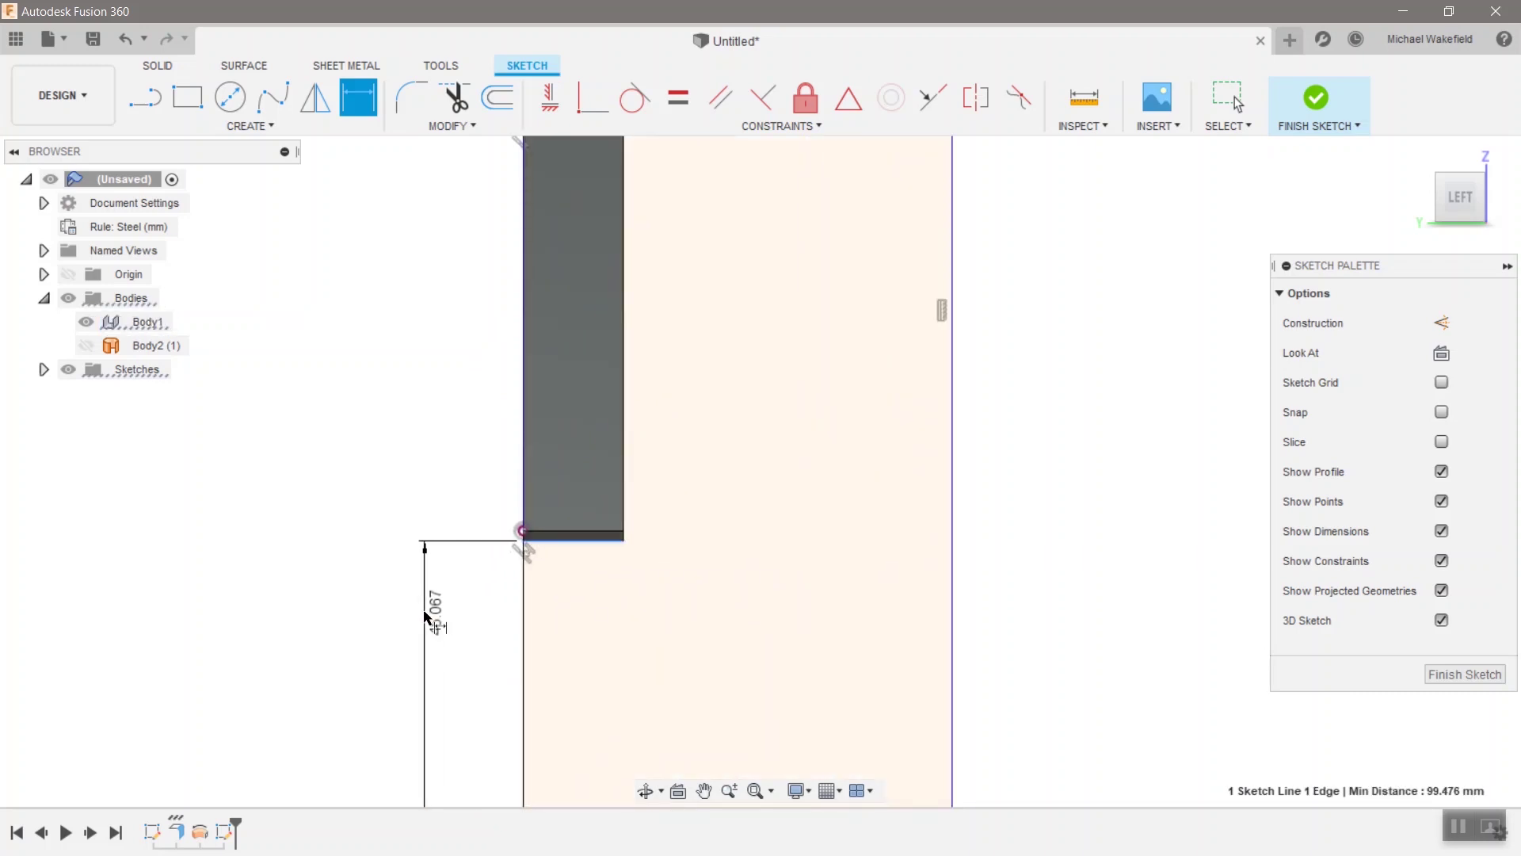
click(424, 611)
text(1)
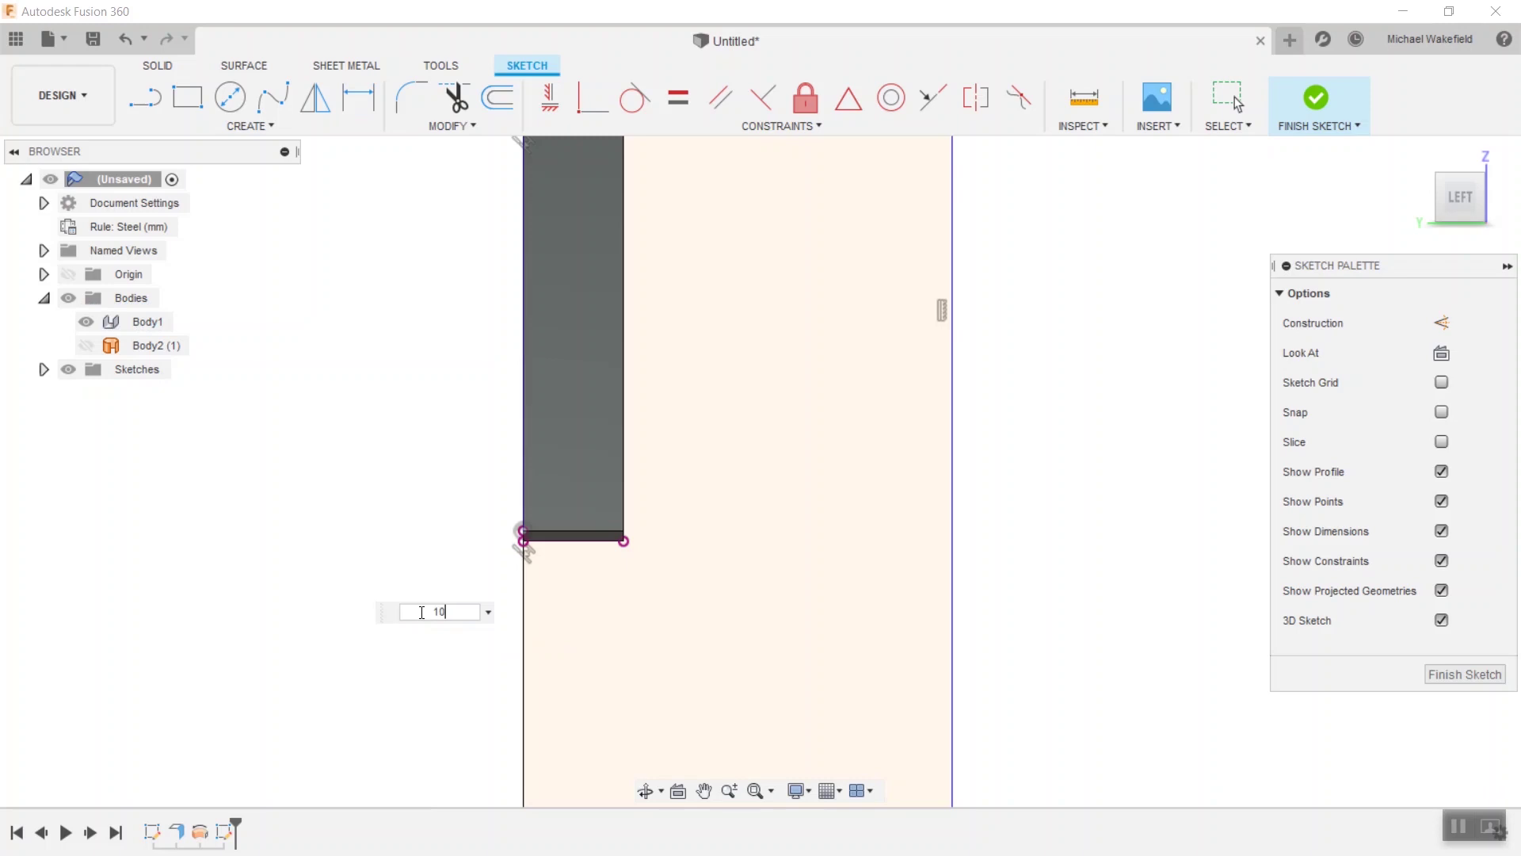
text(0)
key(Return)
Step: Dimension the rectangle's right edge 0.1 mm from the right edge of the flange strip
scroll(442, 618, down, 3)
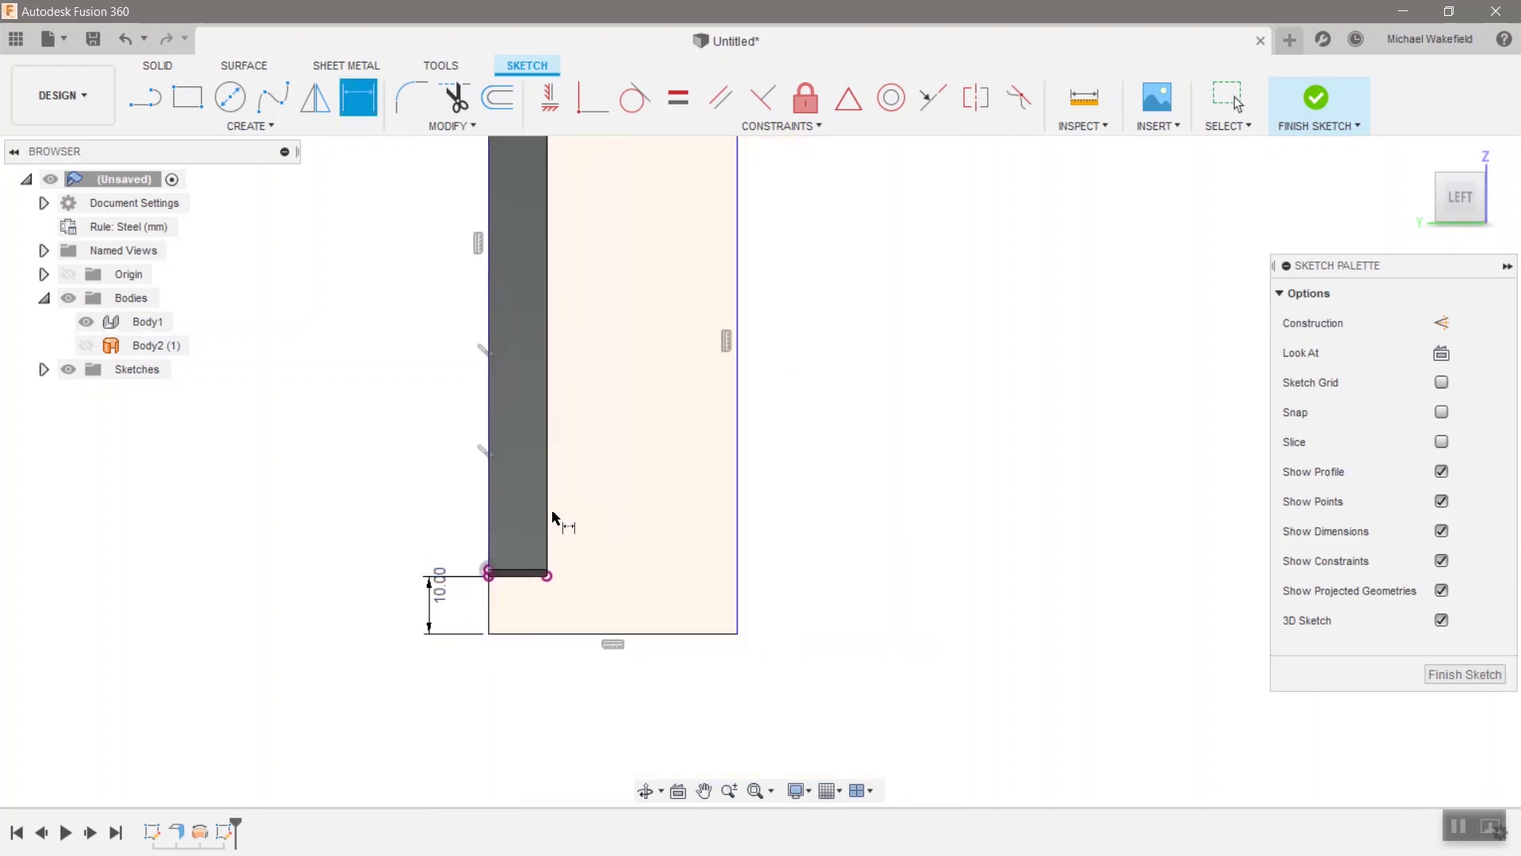
scroll(555, 519, up, 2)
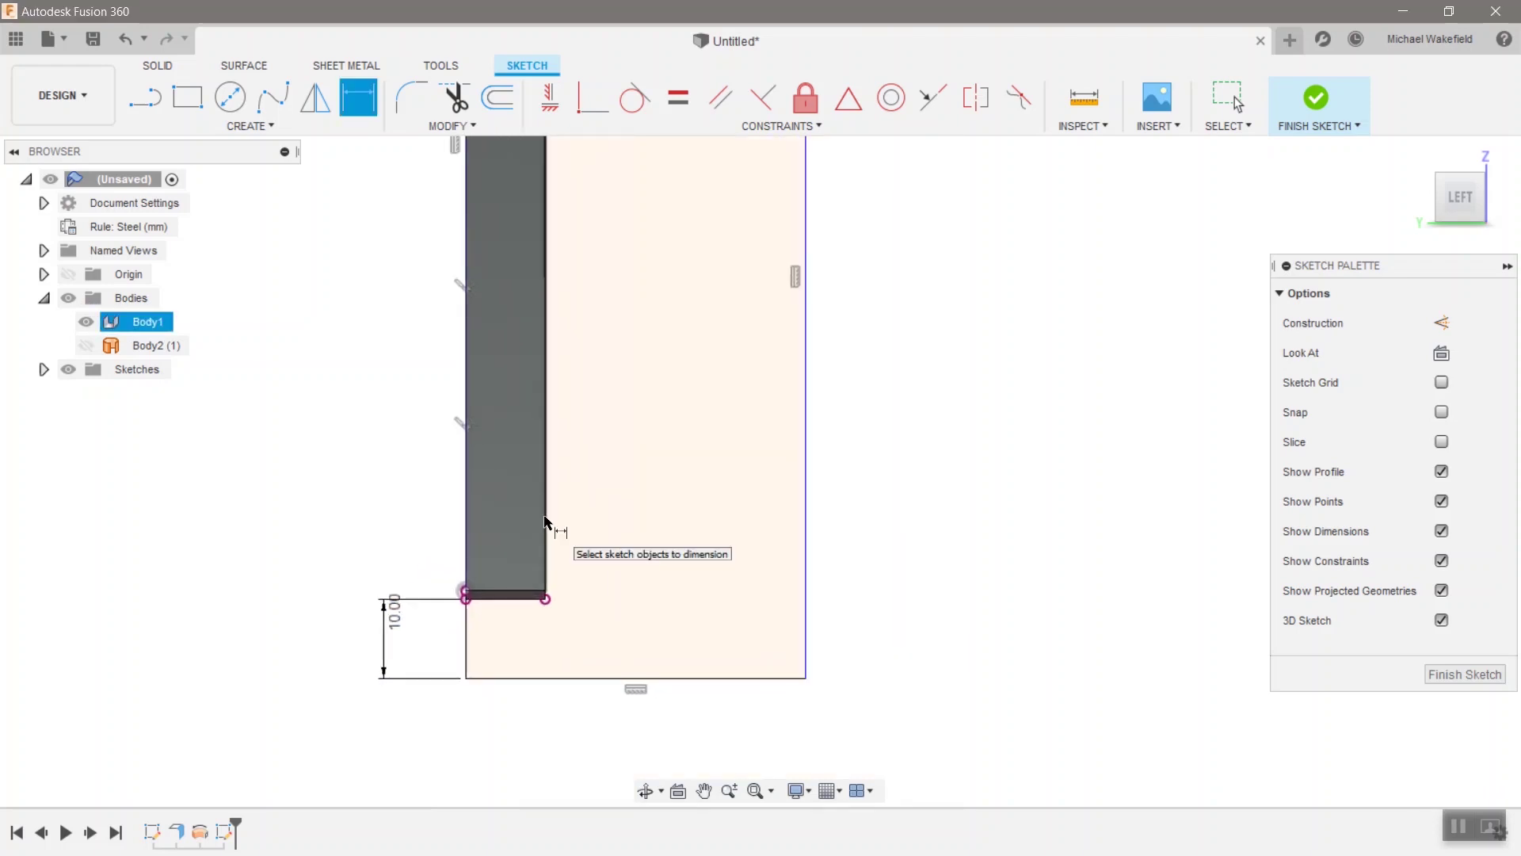
click(546, 529)
click(805, 513)
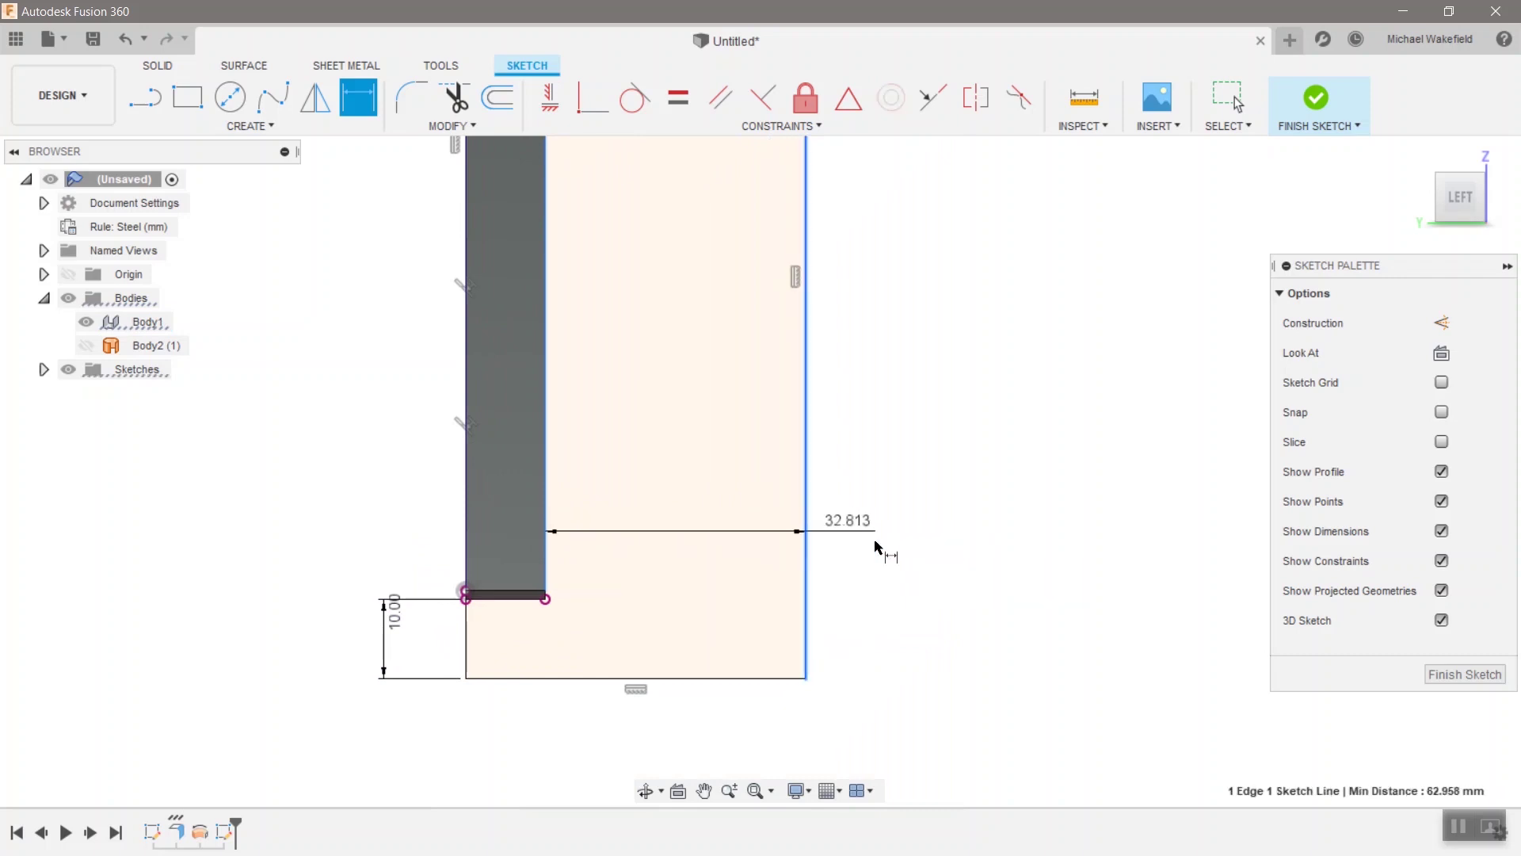
click(853, 716)
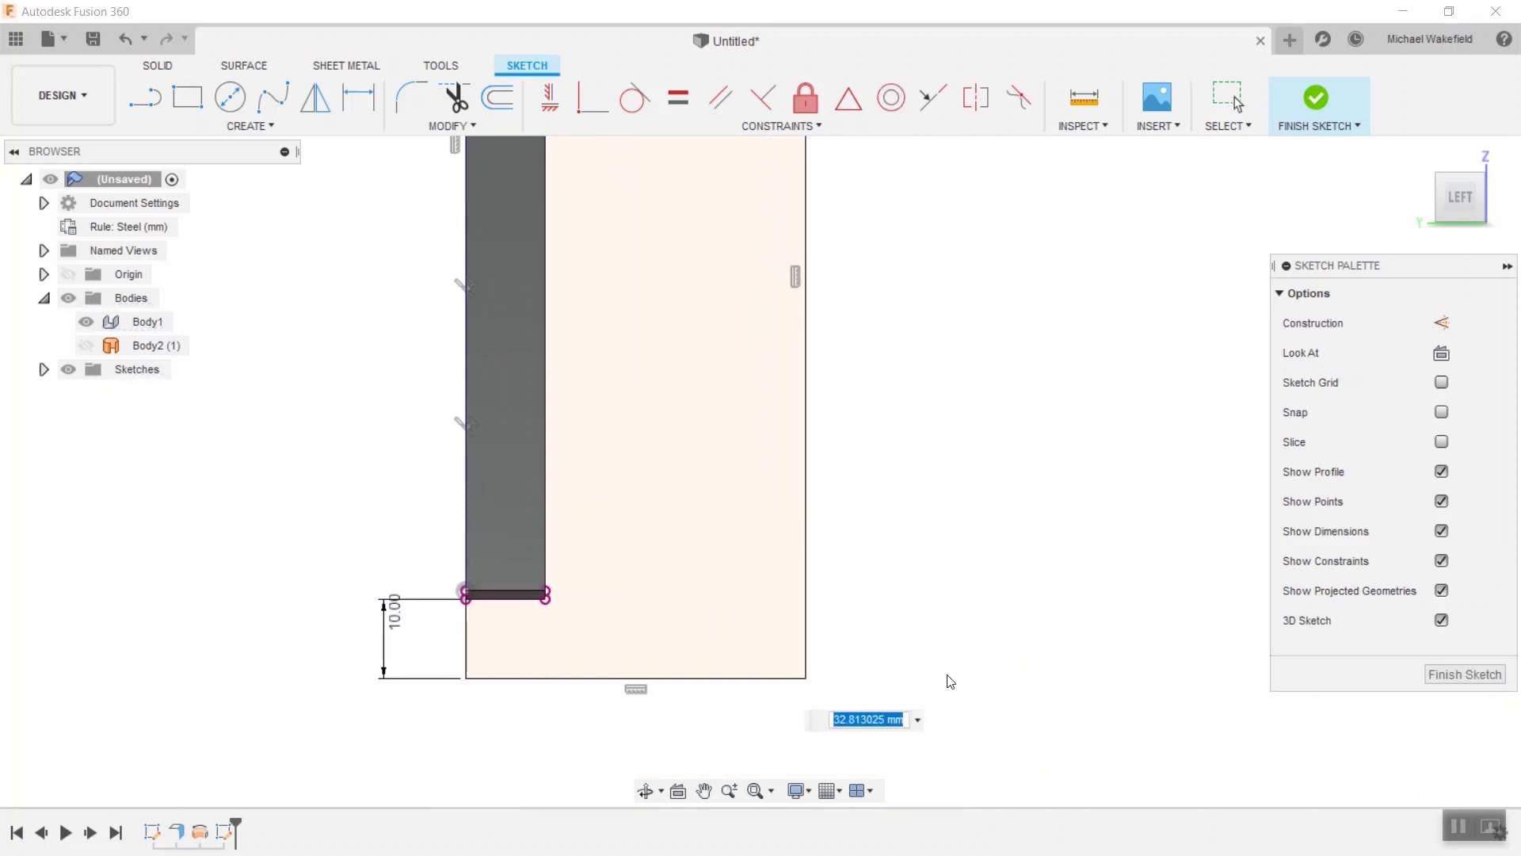
key(BackSpace)
key(Return)
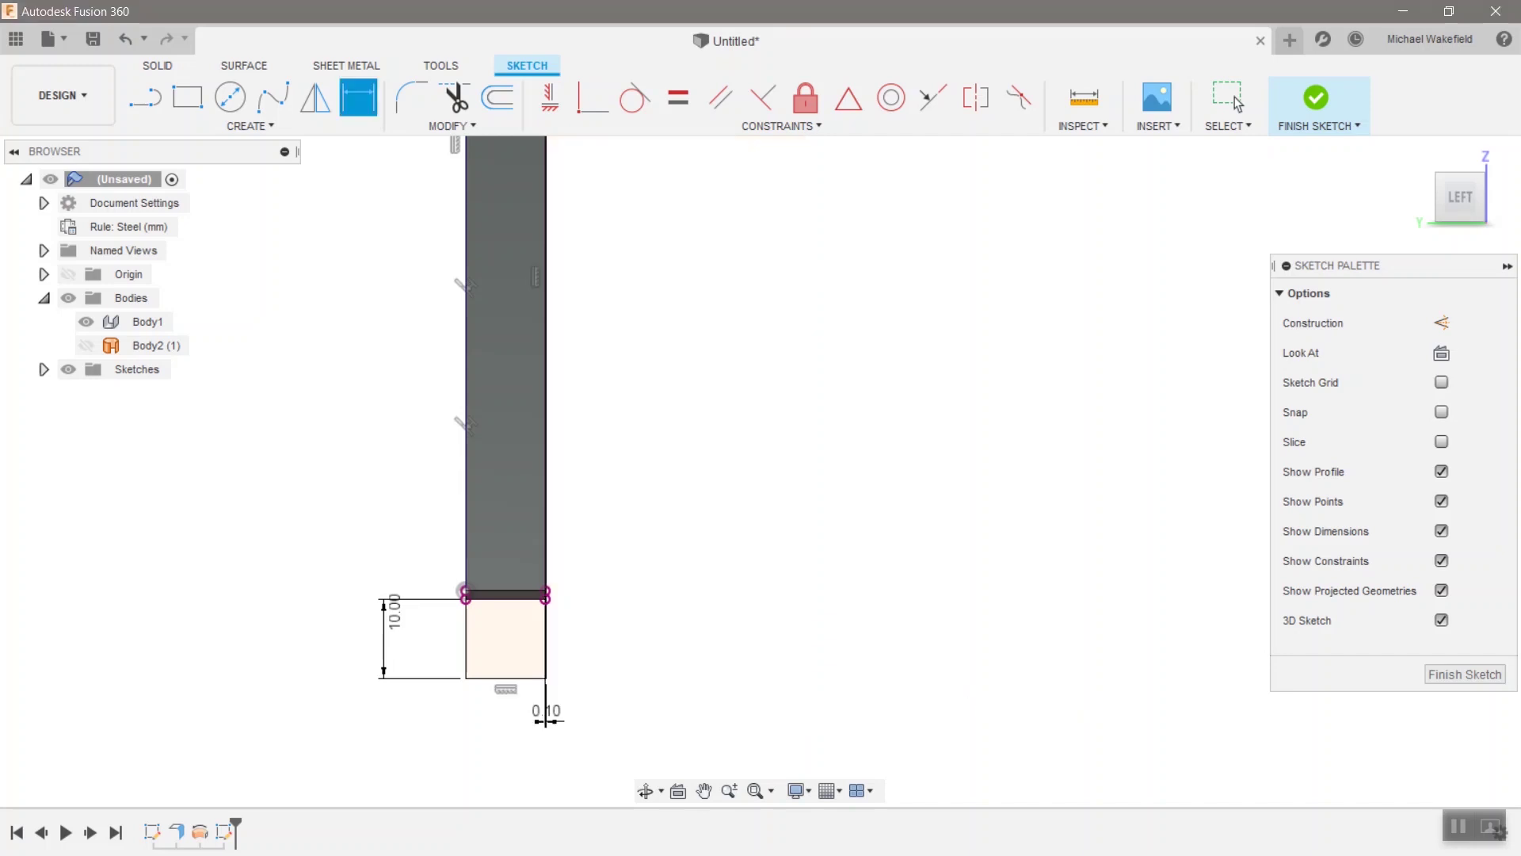
Step: Set the gap between the strip's and rectangle's right edges to 0.2 mm and finish the sketch
scroll(558, 574, up, 5)
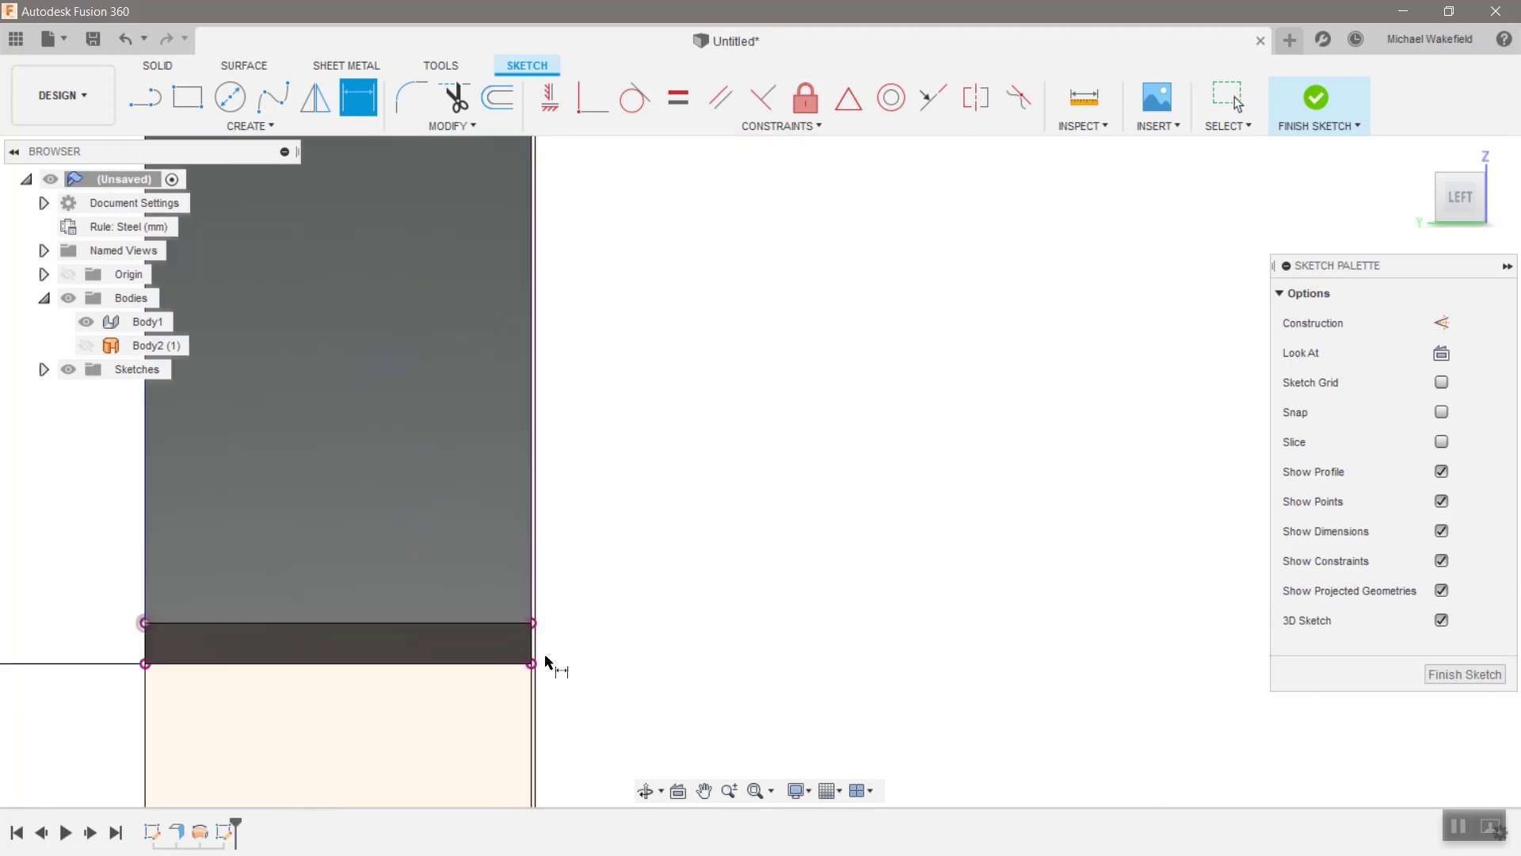
scroll(544, 659, down, 5)
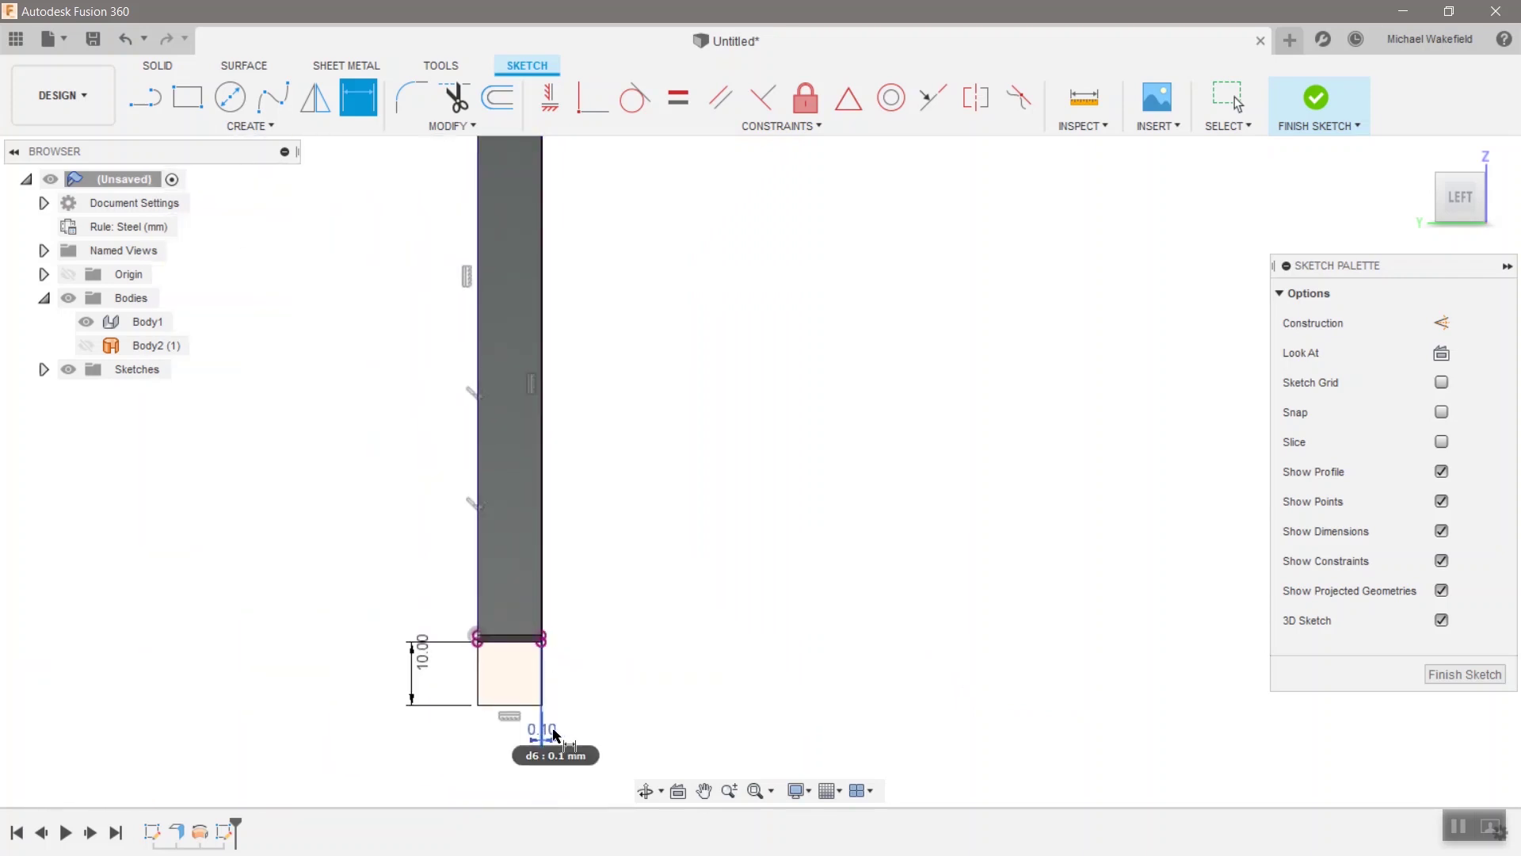
double_click(553, 736)
key(BackSpace)
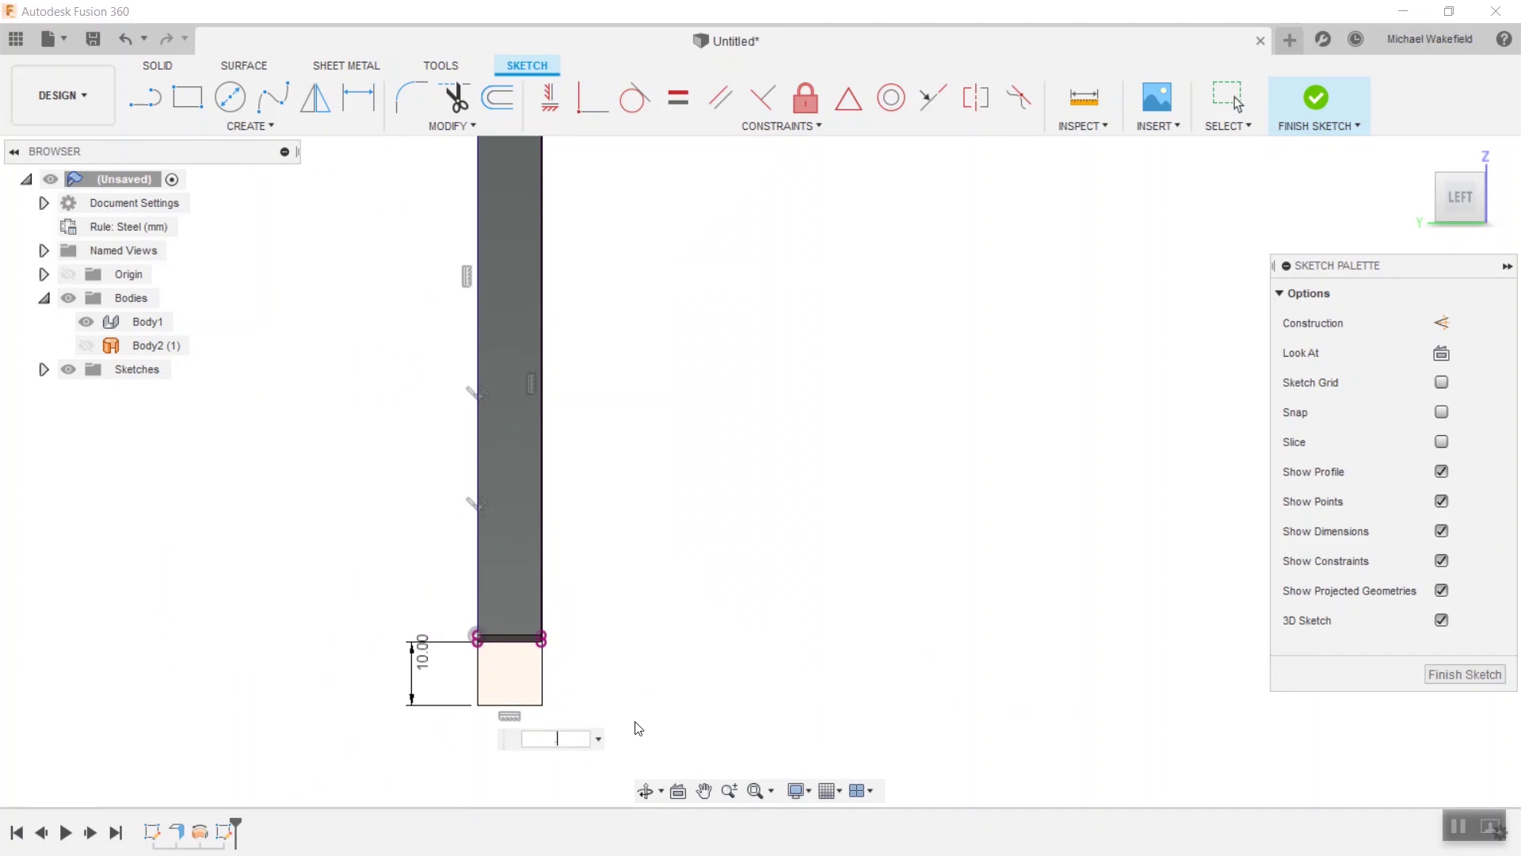
key(Return)
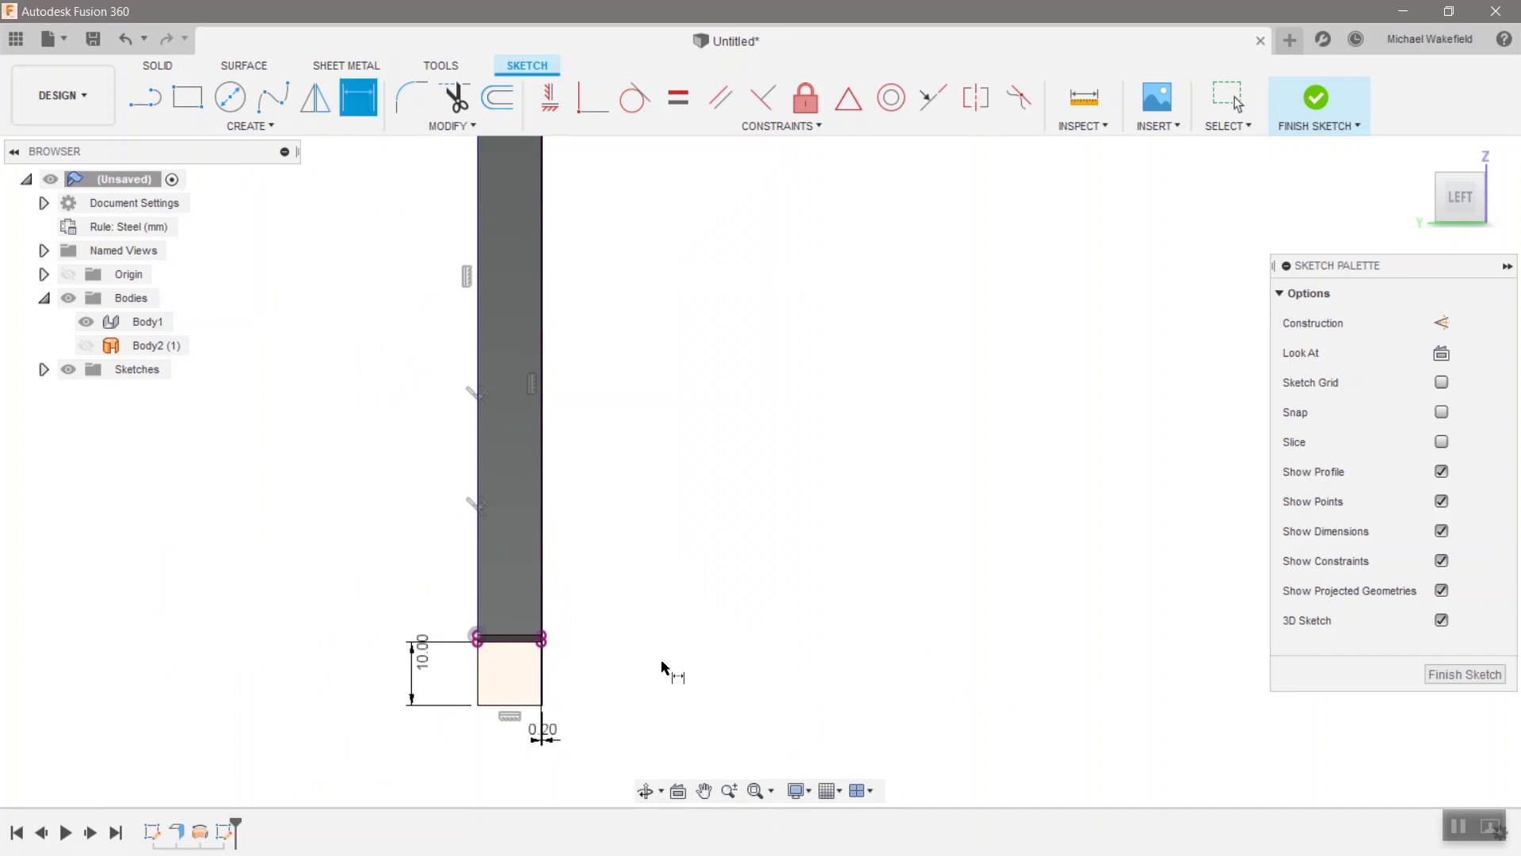
click(1461, 674)
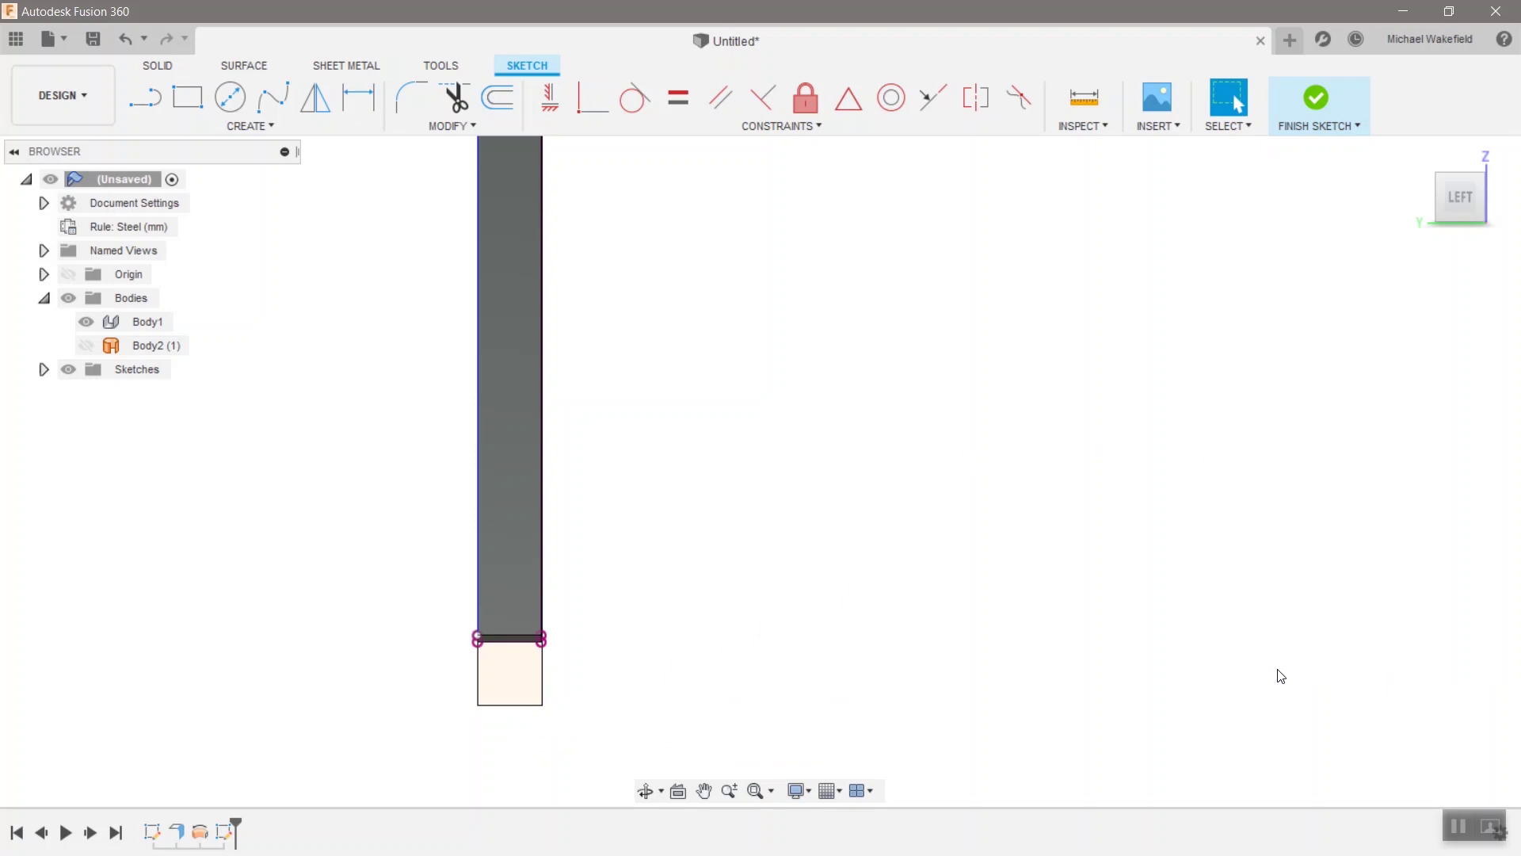
Step: Show the conical surface, Body2 (1), and hide the flange body, Body1
mouse_move(1276, 673)
shift+middle_down()
mouse_move(967, 584)
mouse_move(880, 586)
mouse_move(404, 497)
shift+middle_up()
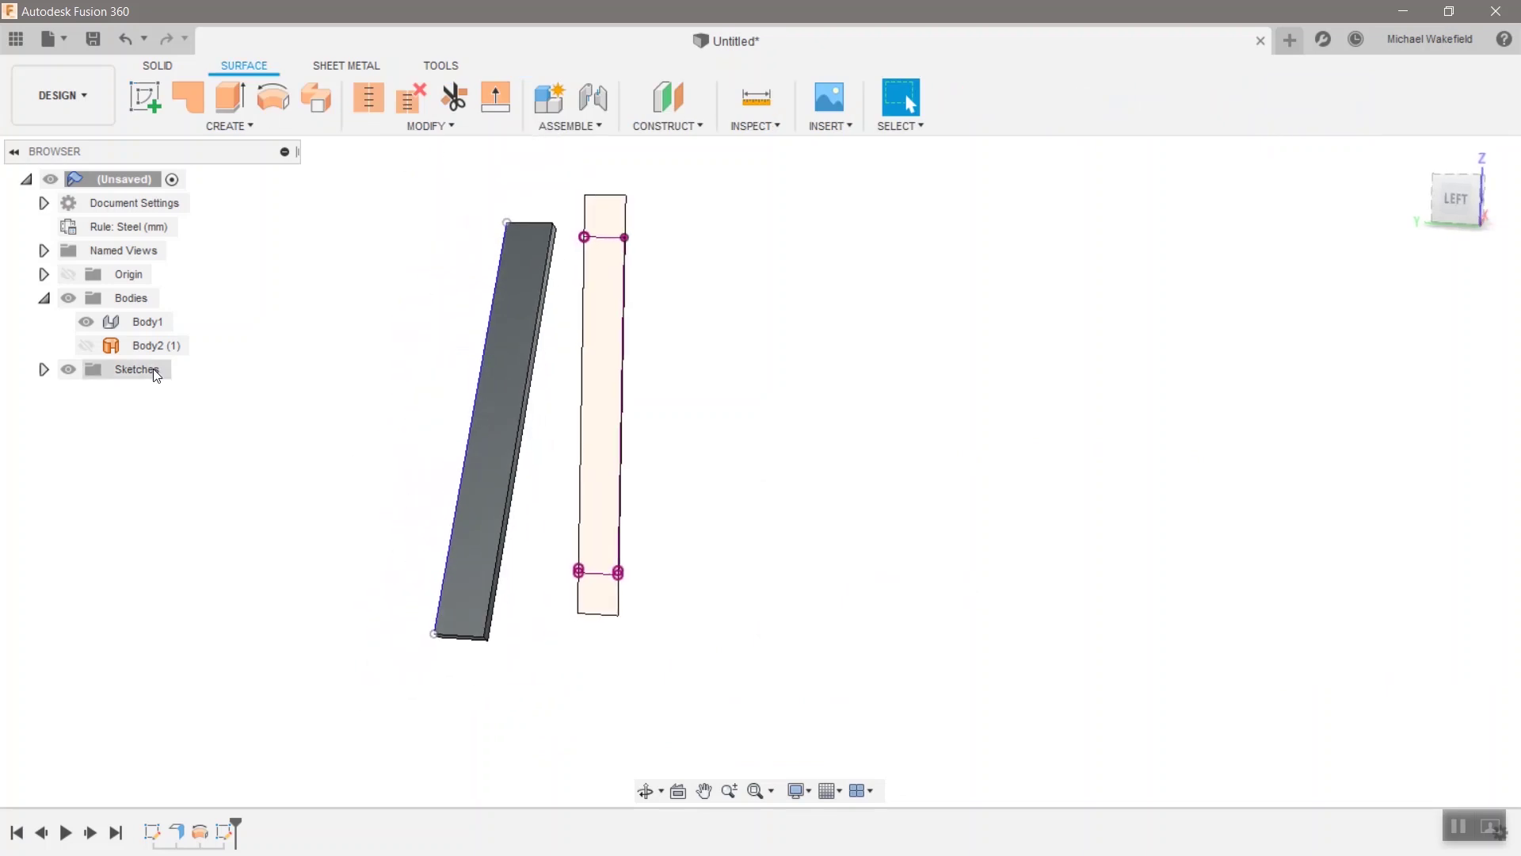
click(86, 344)
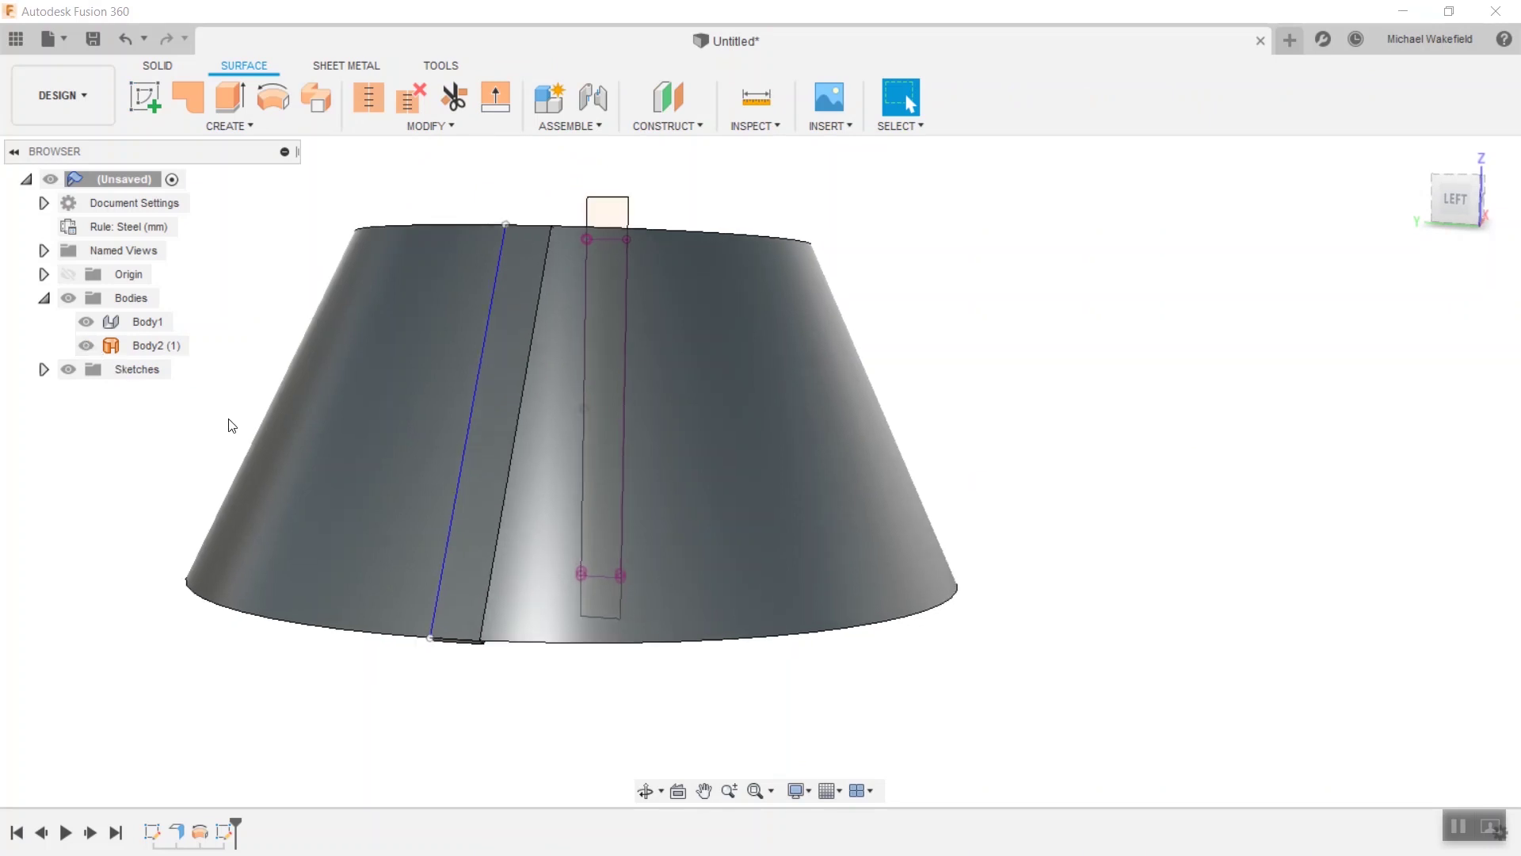
click(86, 321)
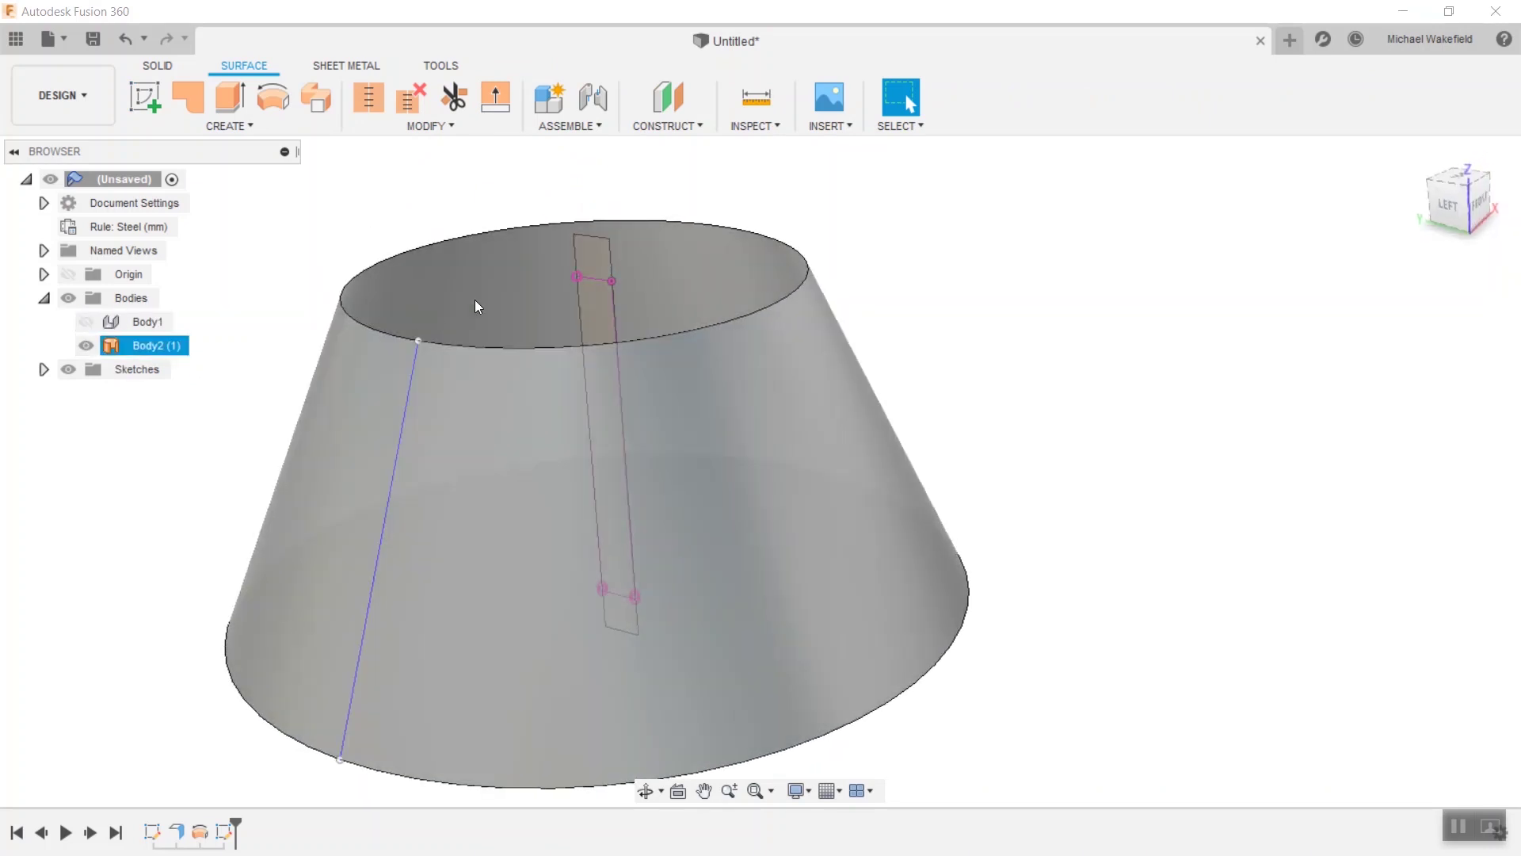
Step: Trim the conical surface with the rectangle sketch, removing only the narrow strip beside the slanted sketch line
scroll(474, 300, down, 2)
click(455, 97)
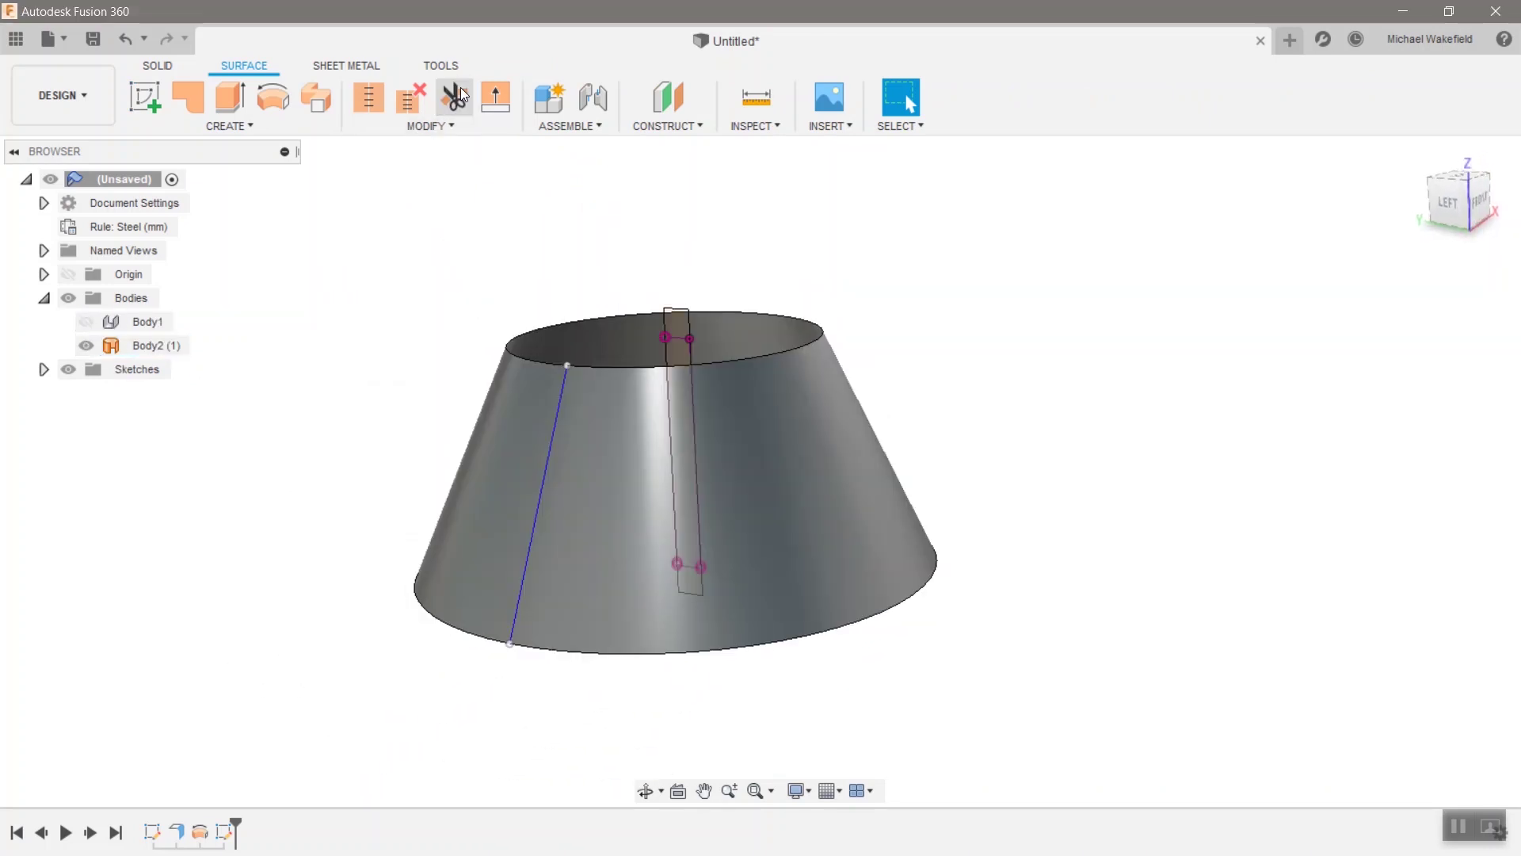
click(683, 326)
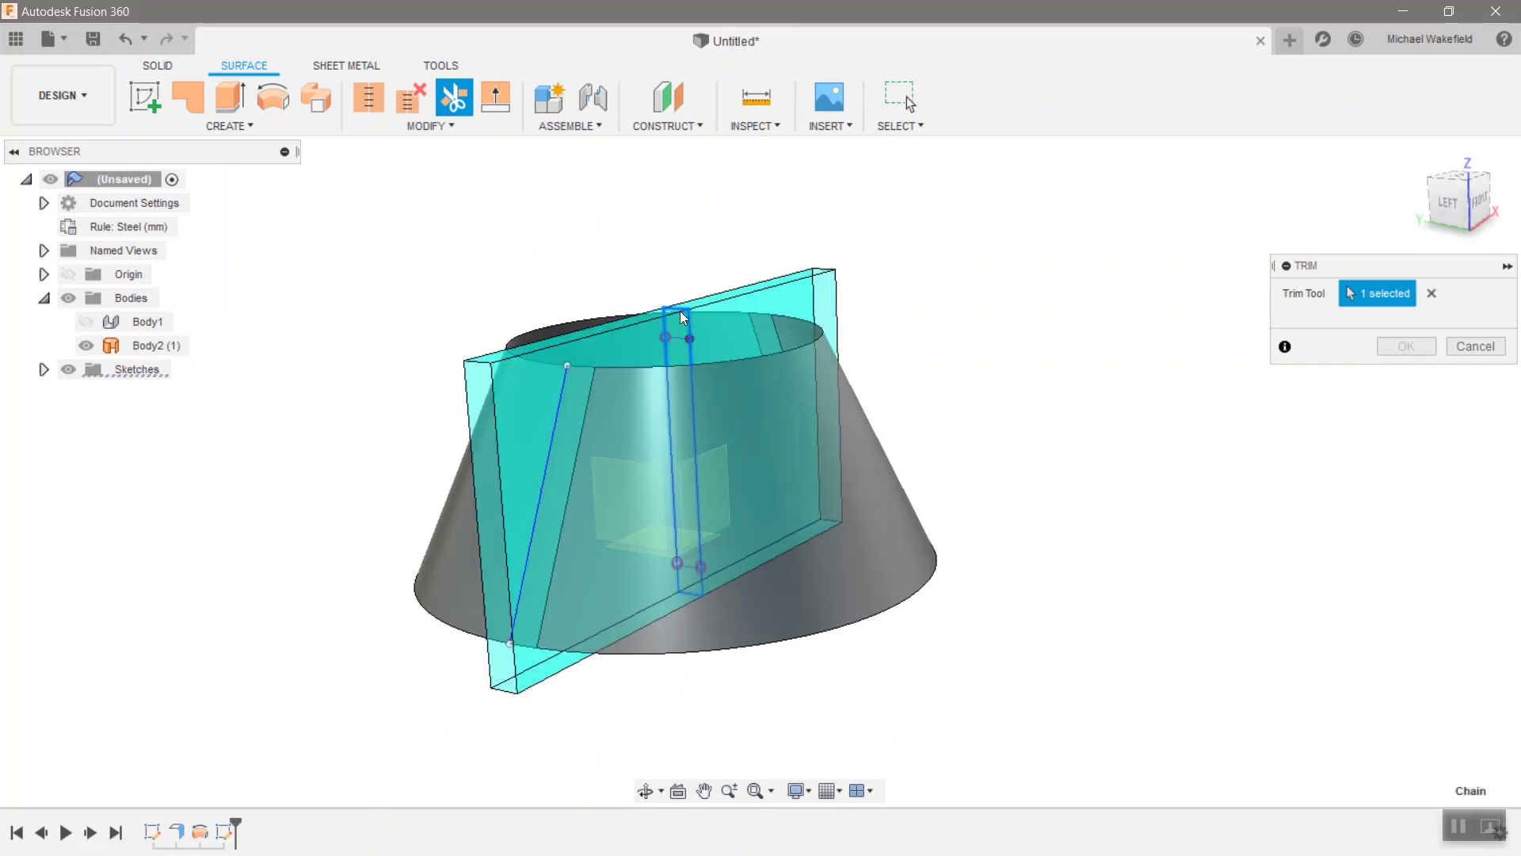
click(562, 431)
shift+middle_drag(1389, 662, 1431, 686)
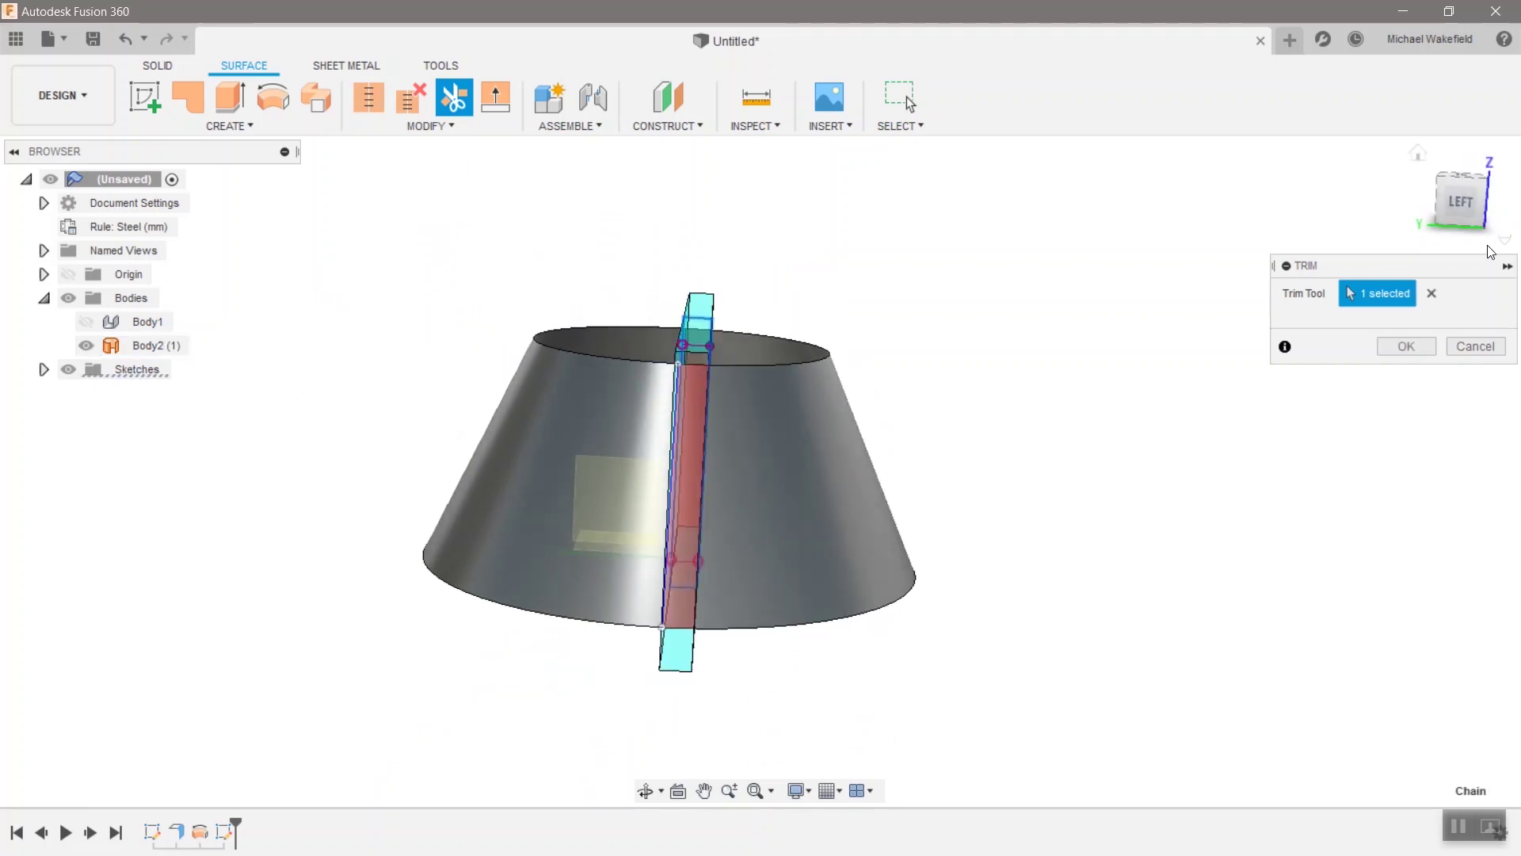
click(1403, 346)
Step: Hide the sketches, show the flange body, Body1, and inspect its fit in the trimmed slit of the cone
key(F6)
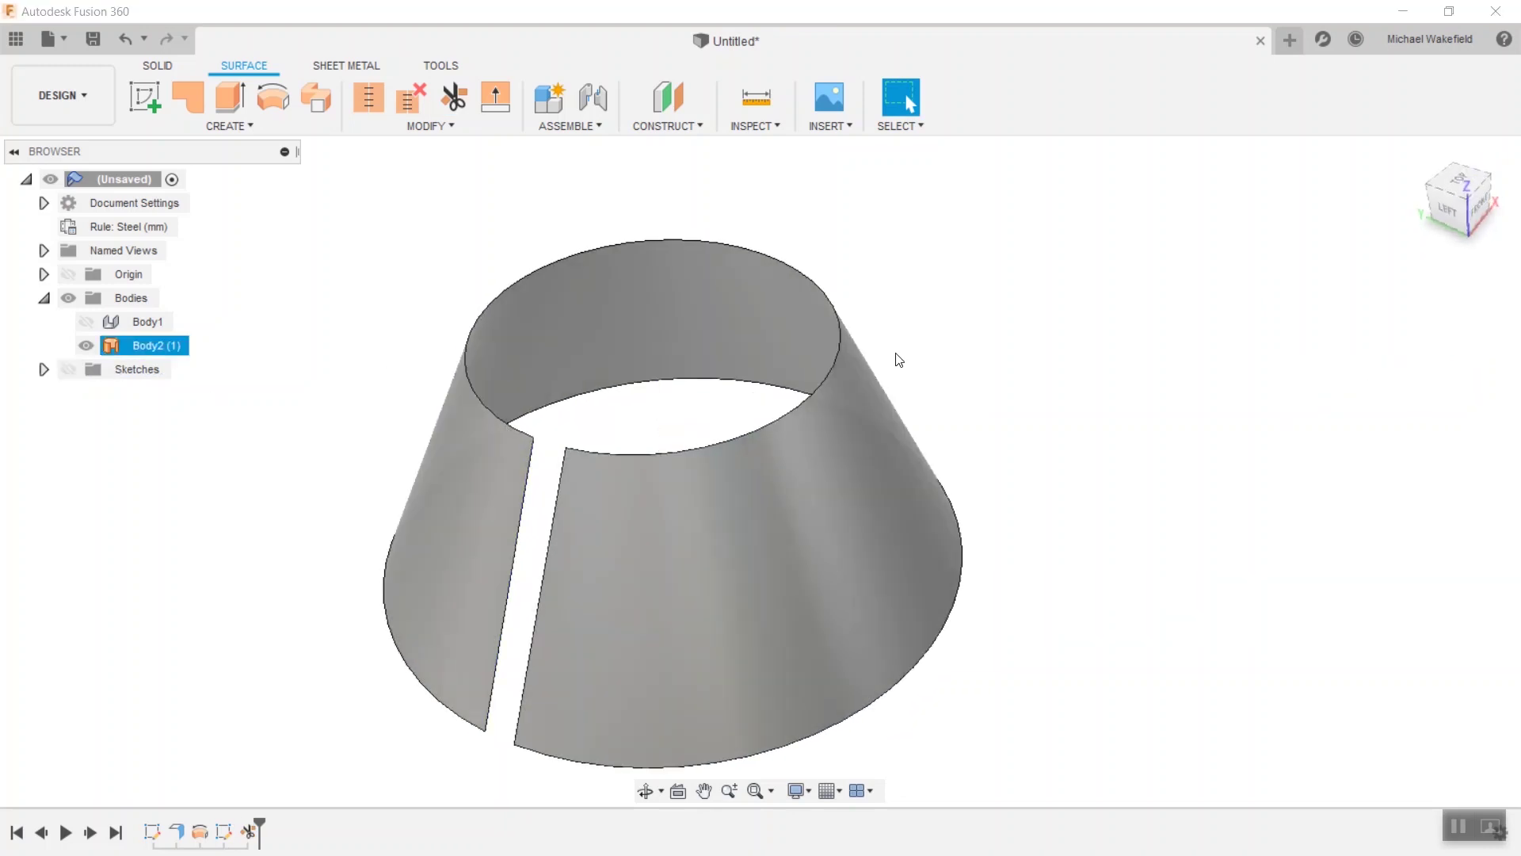
click(1344, 328)
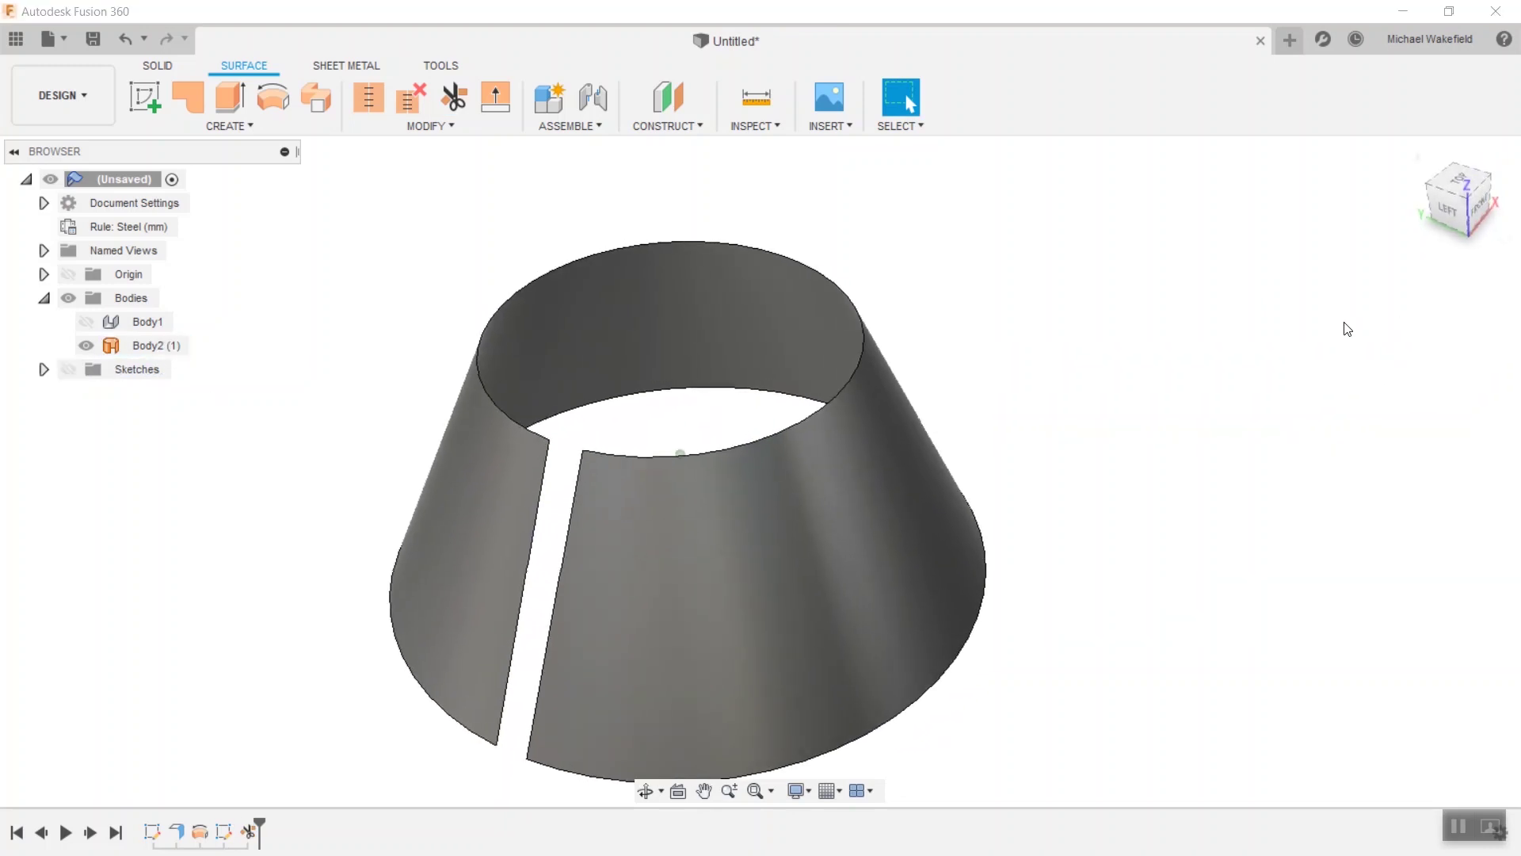
click(86, 322)
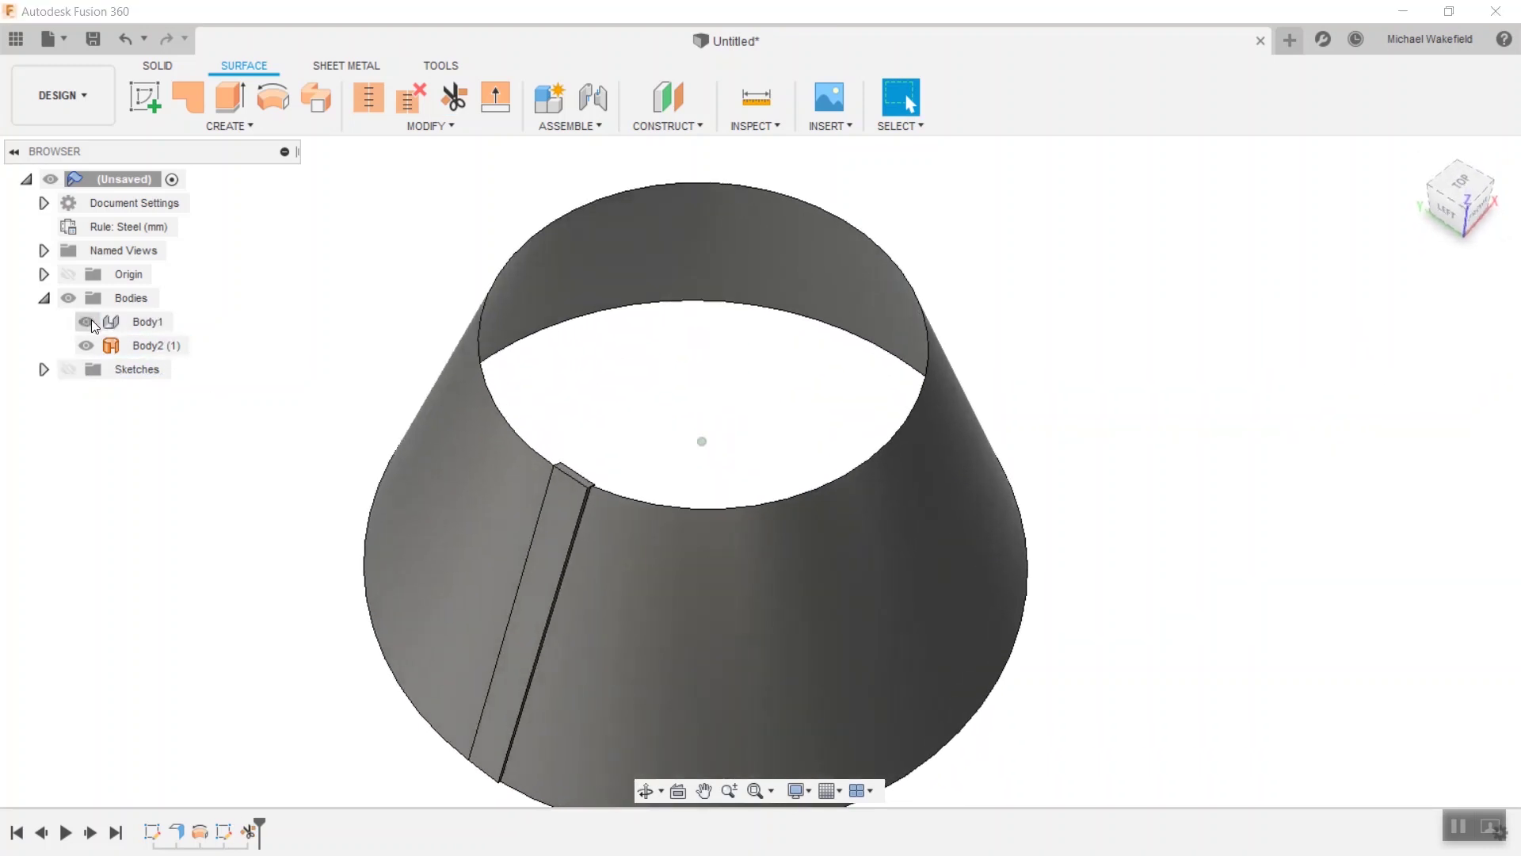
click(109, 325)
scroll(469, 397, up, 5)
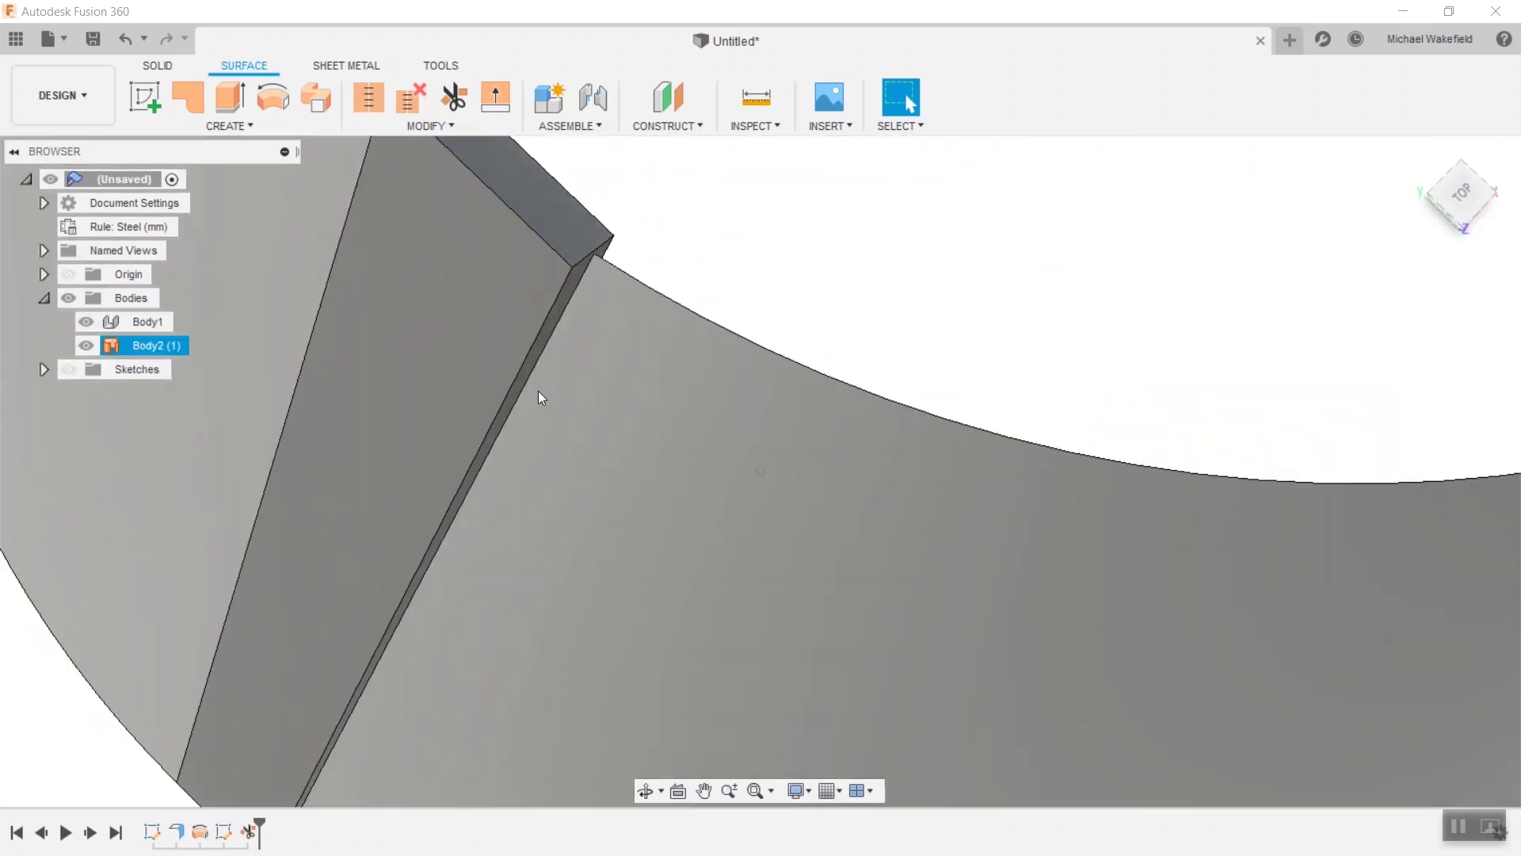
shift+drag(539, 392, 582, 363)
shift+middle_drag(583, 363, 569, 357)
scroll(427, 463, down, 4)
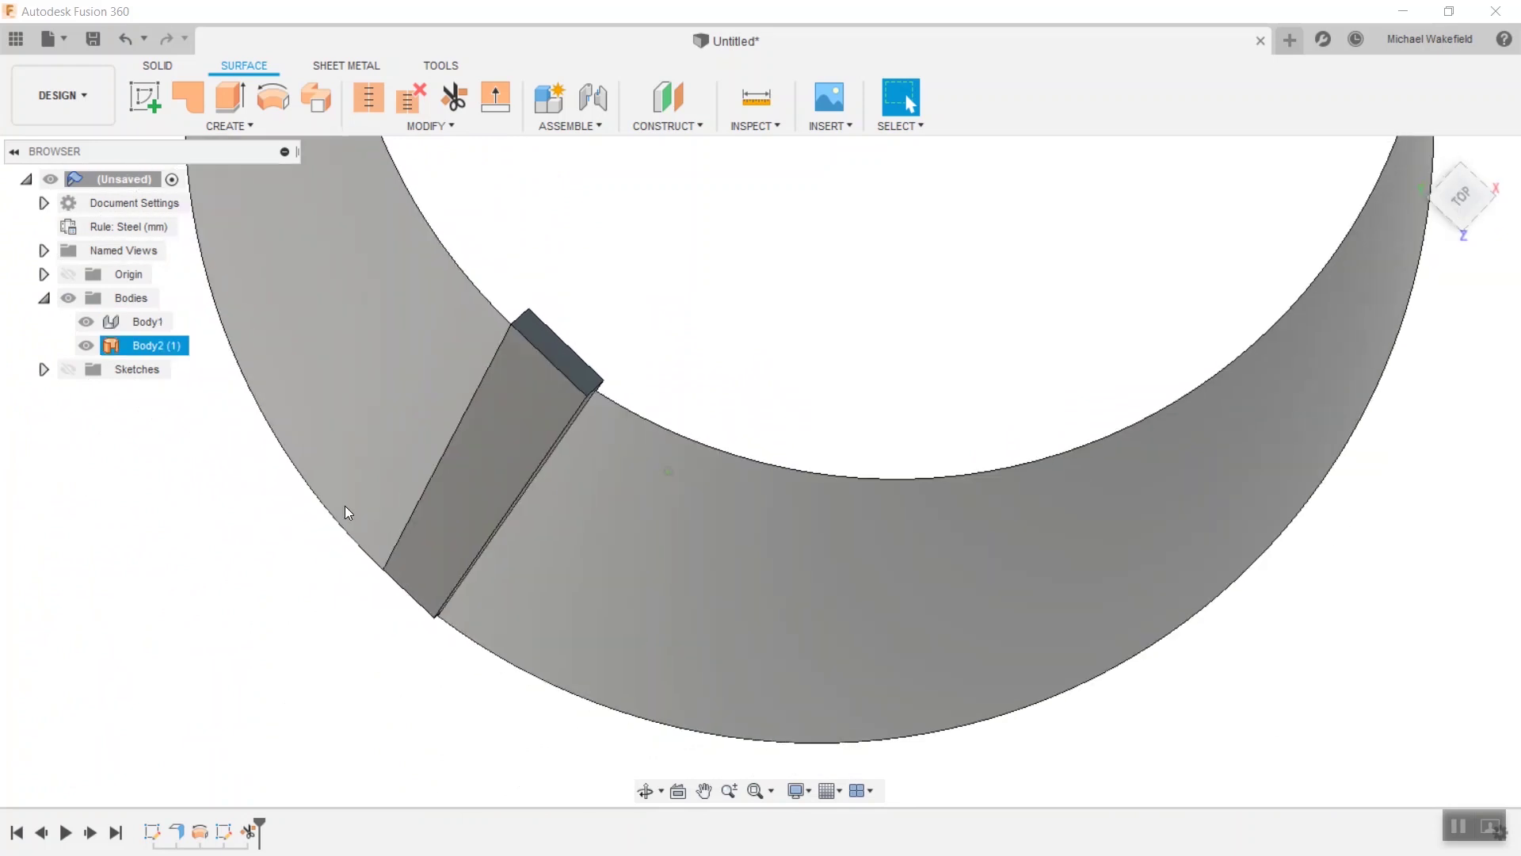
Step: Thicken the trimmed conical surface by -2.5 mm on one side, with New Body as the operation
scroll(321, 396, down, 1)
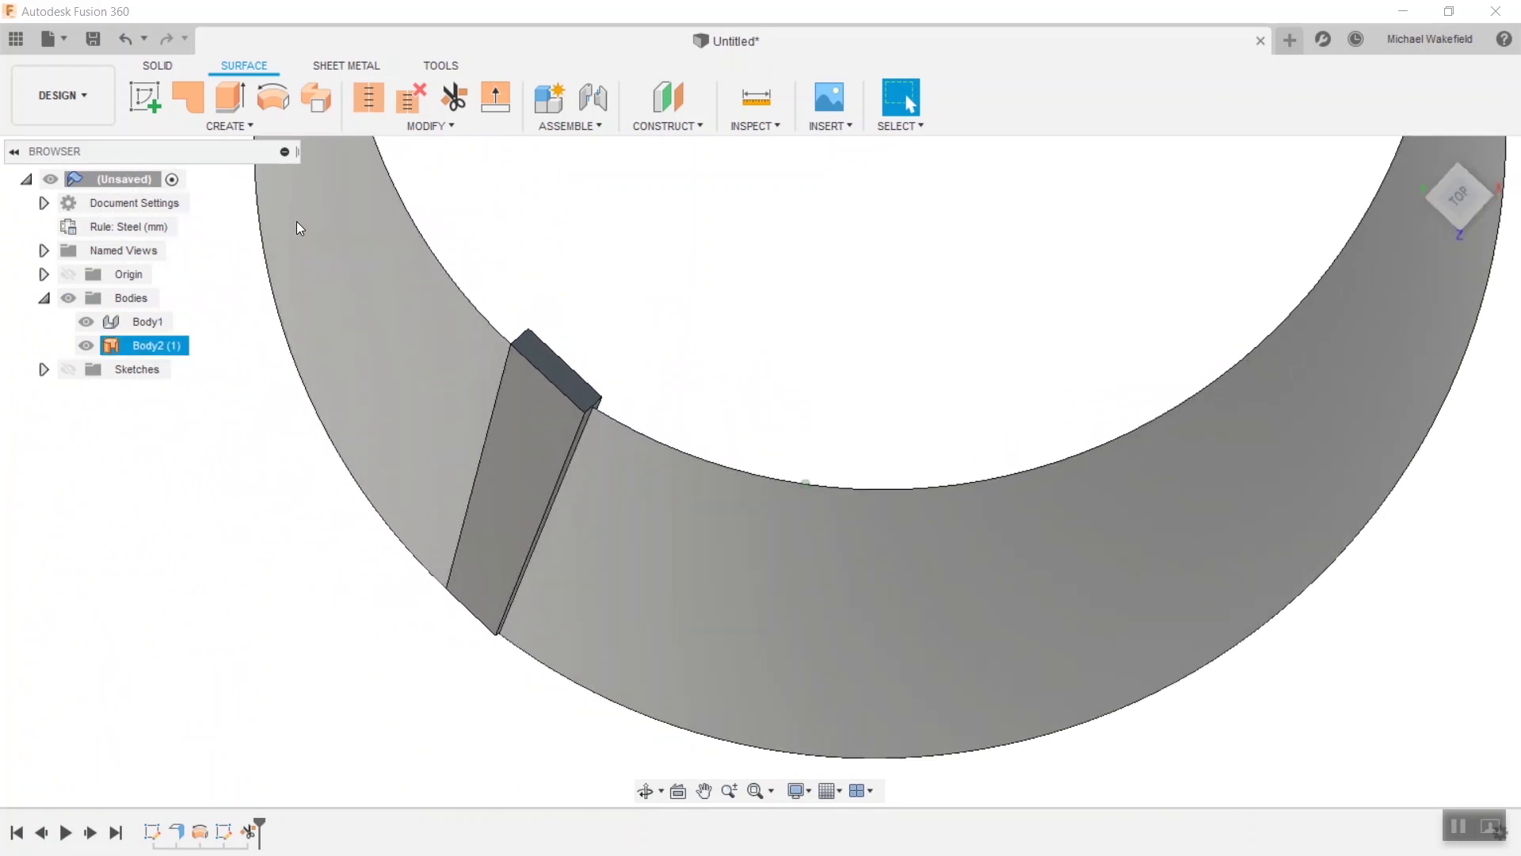
scroll(296, 221, down, 1)
click(273, 123)
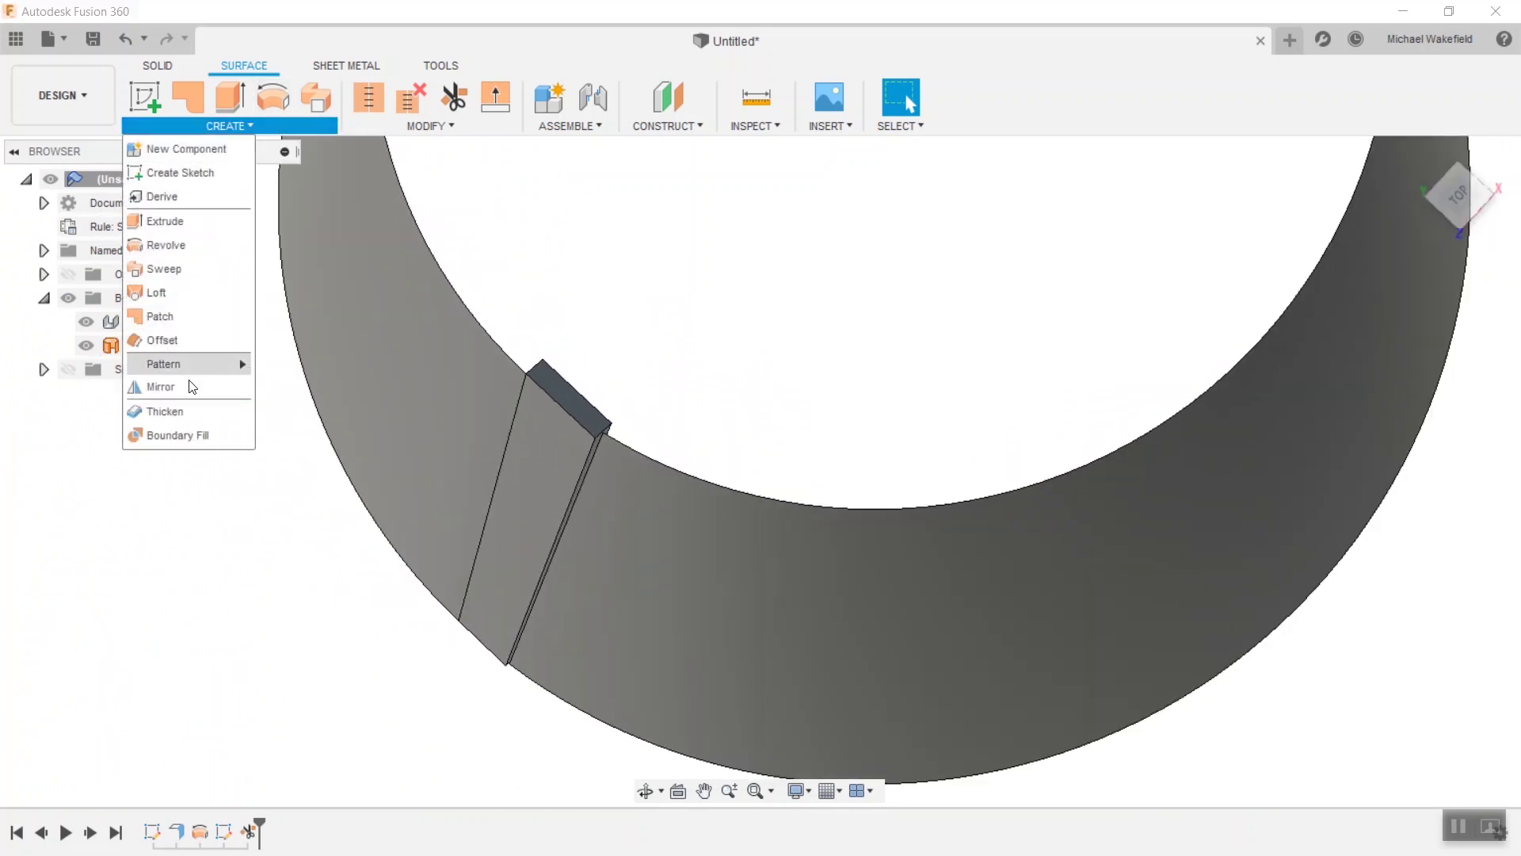
click(192, 415)
click(509, 340)
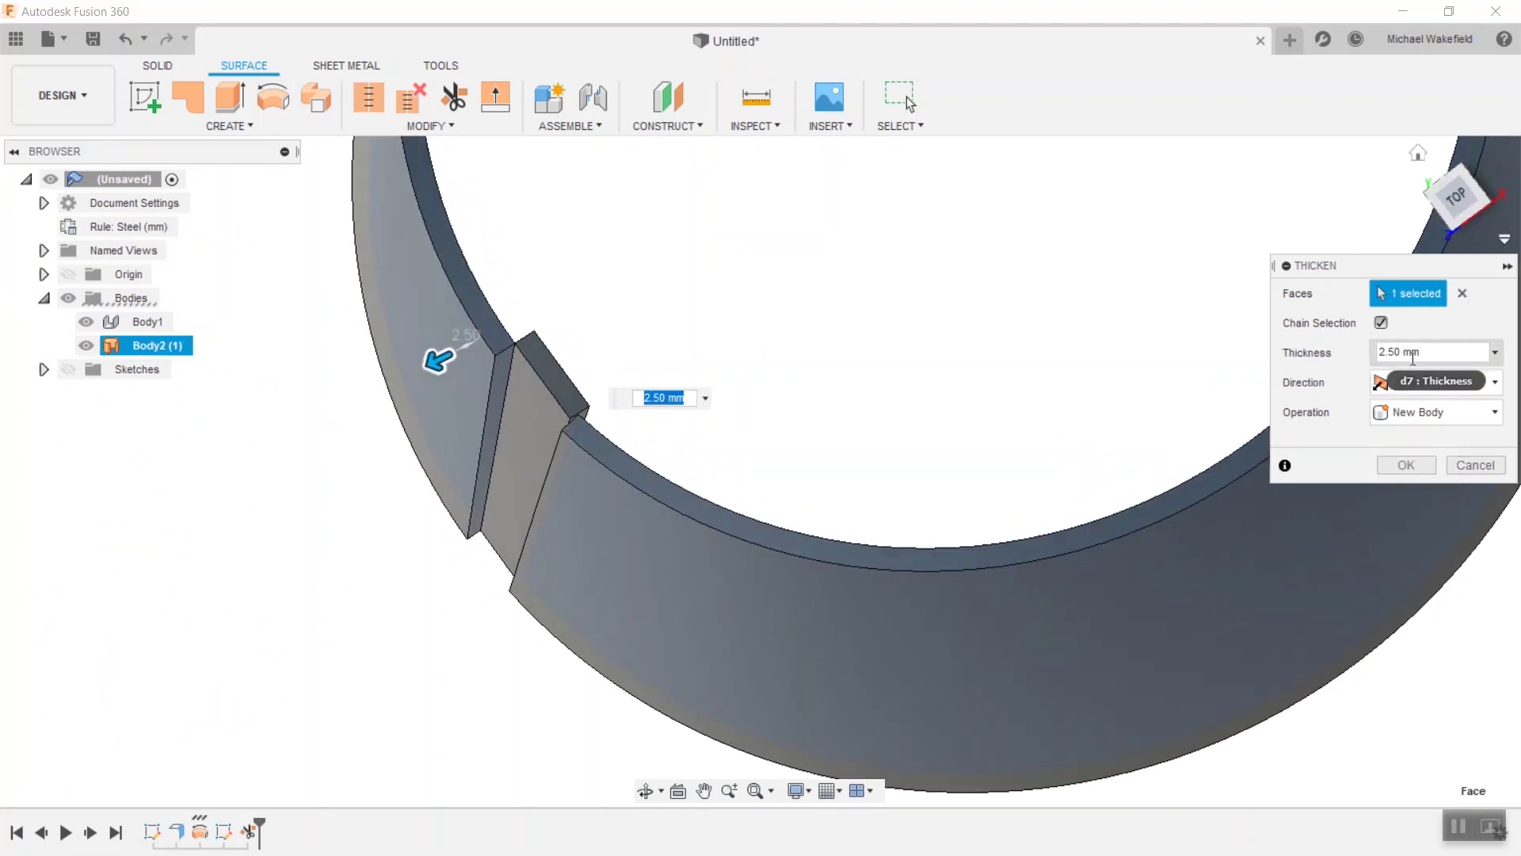
click(1429, 377)
click(1429, 377)
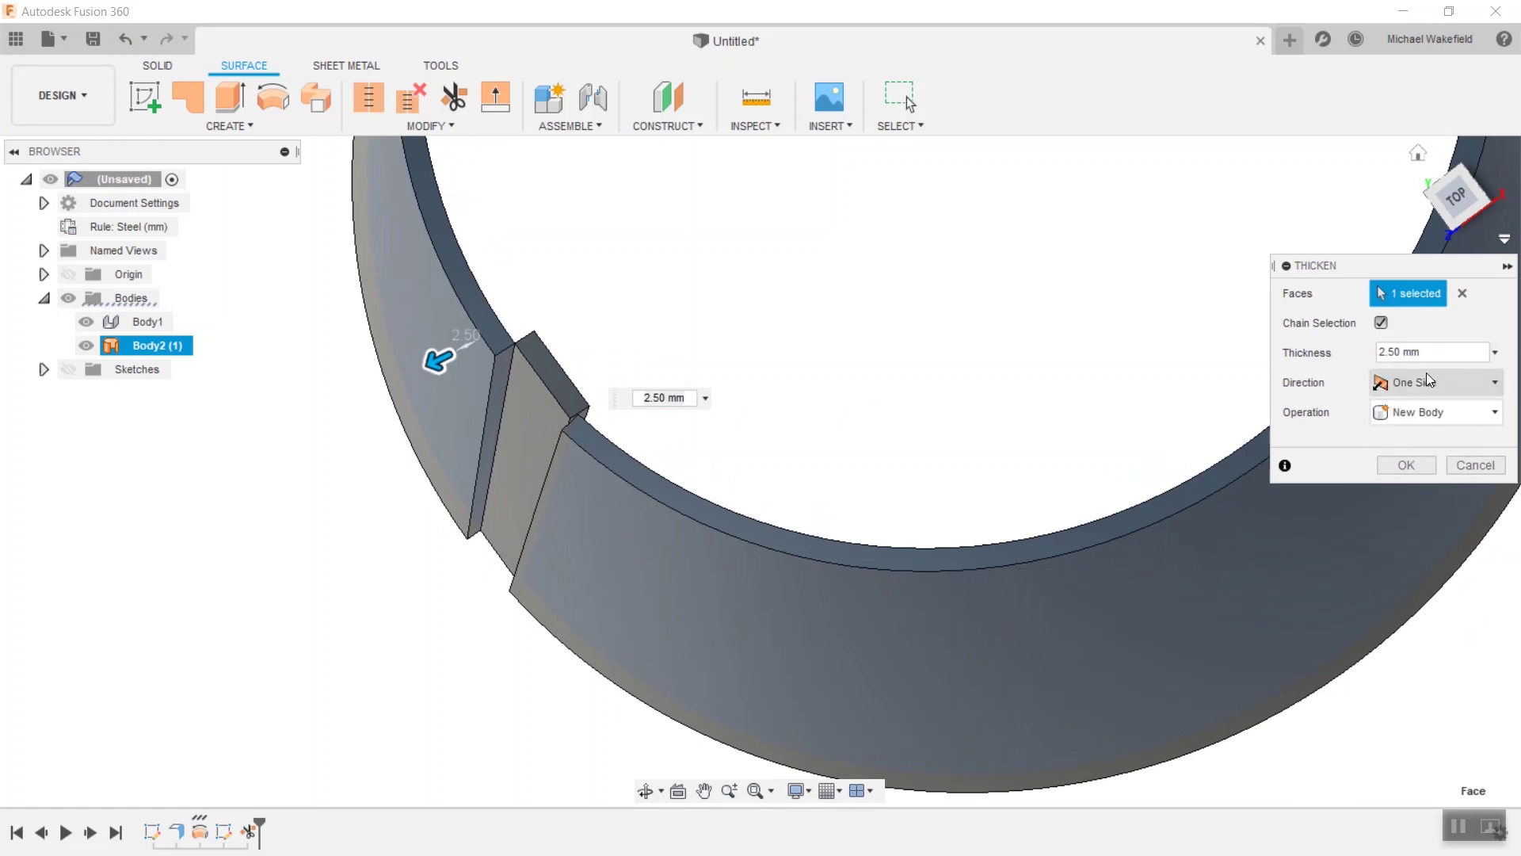
middle_drag(1429, 375, 1380, 388)
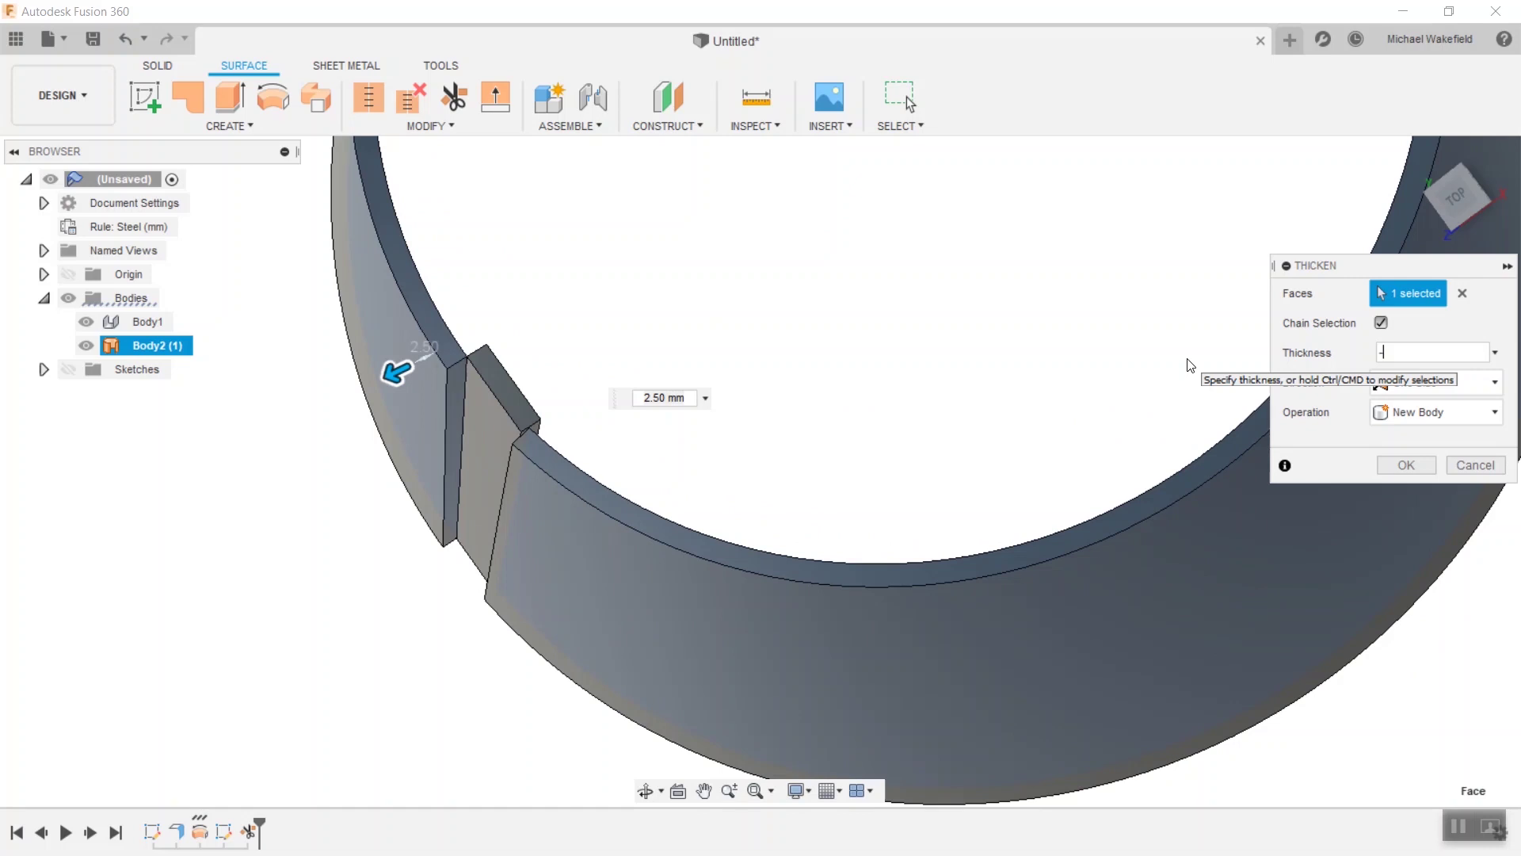
text(-250)
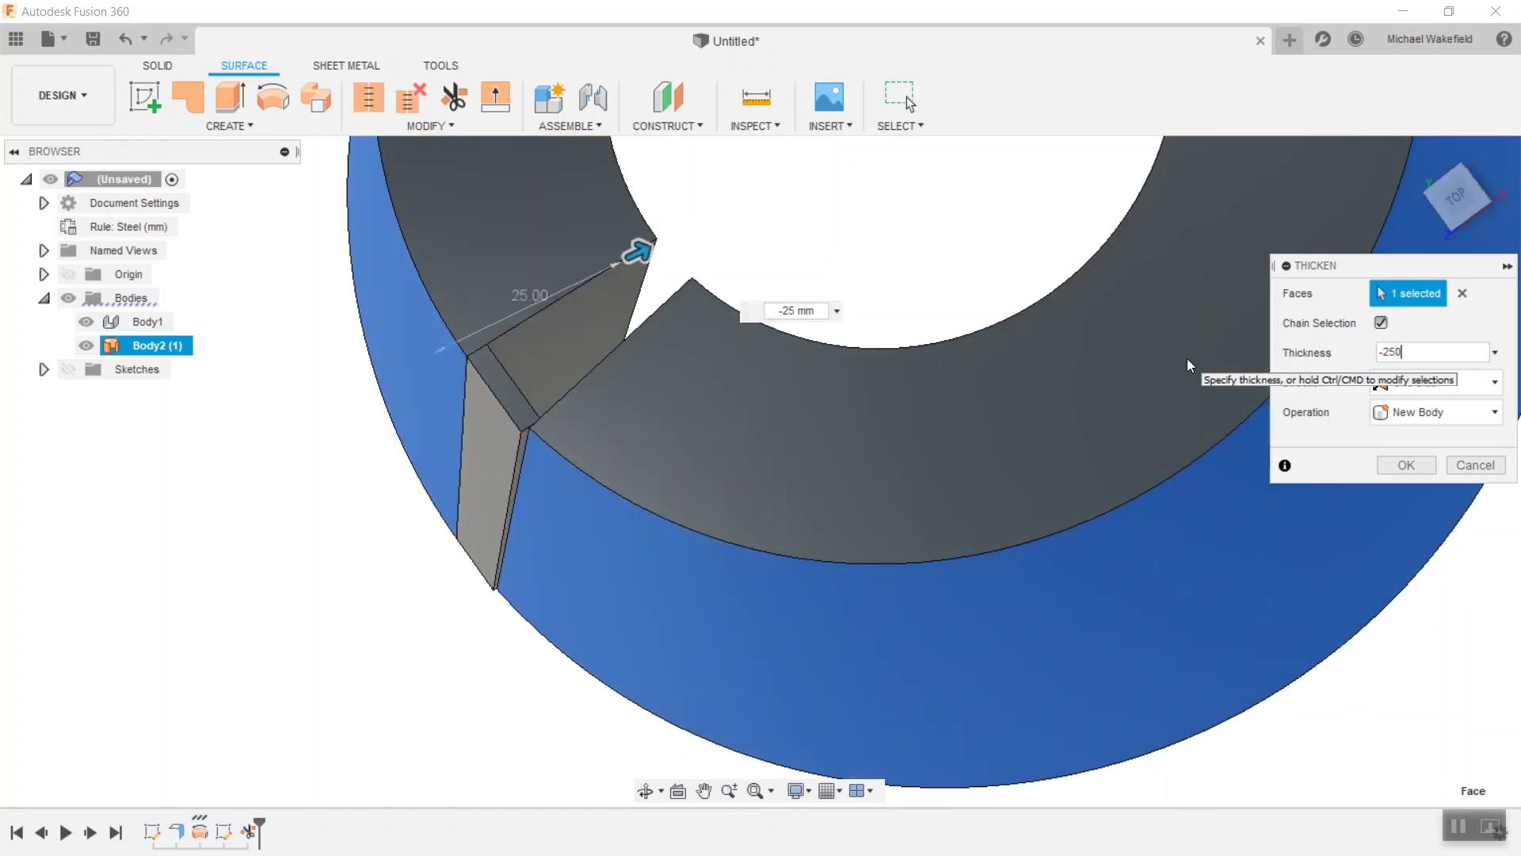
key(BackSpace)
key(BackSpace)
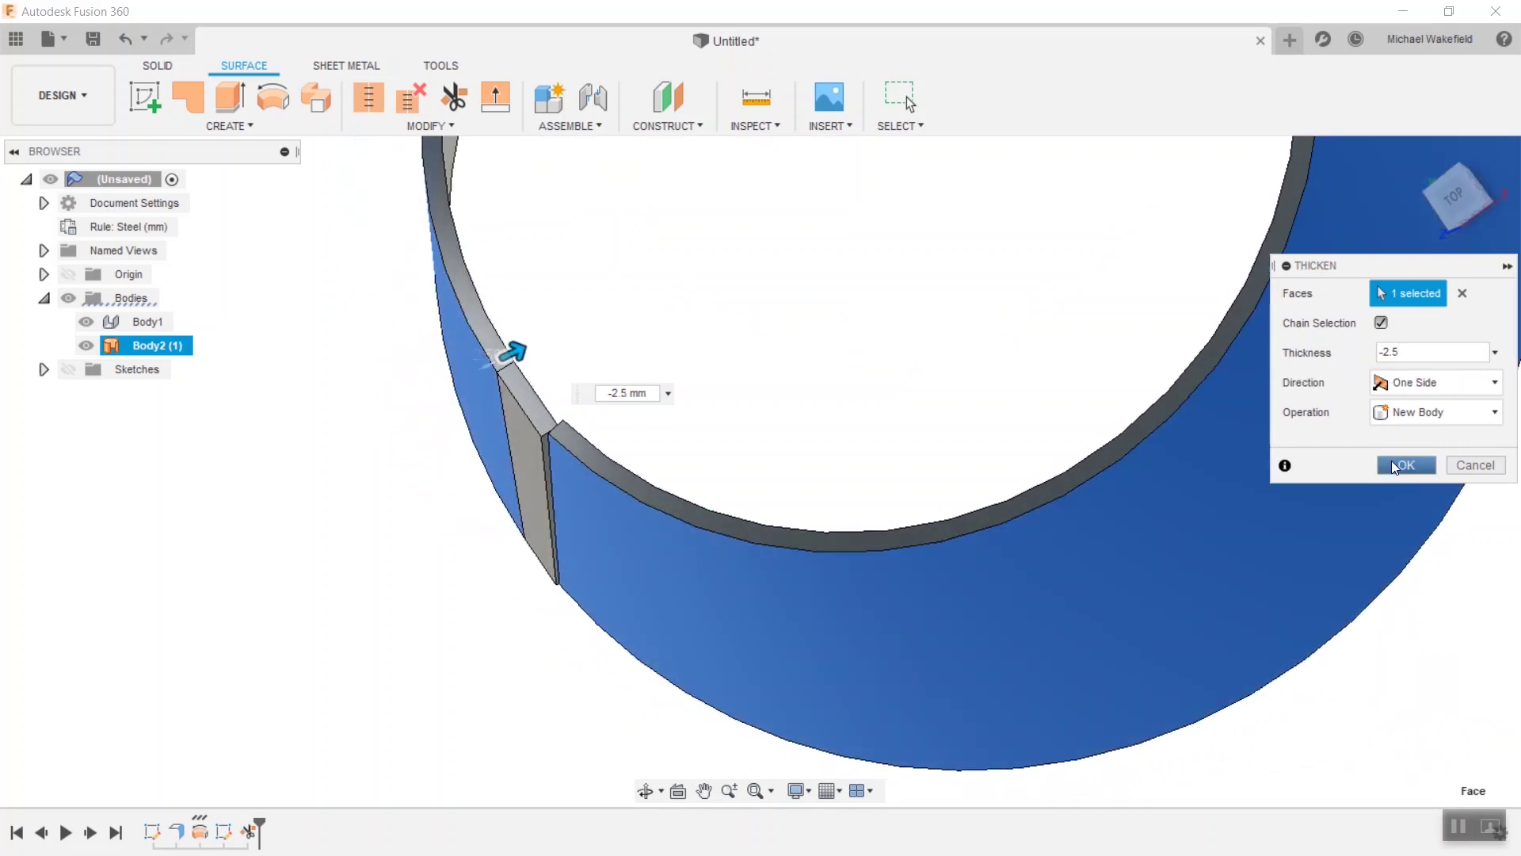
click(1406, 412)
click(1409, 445)
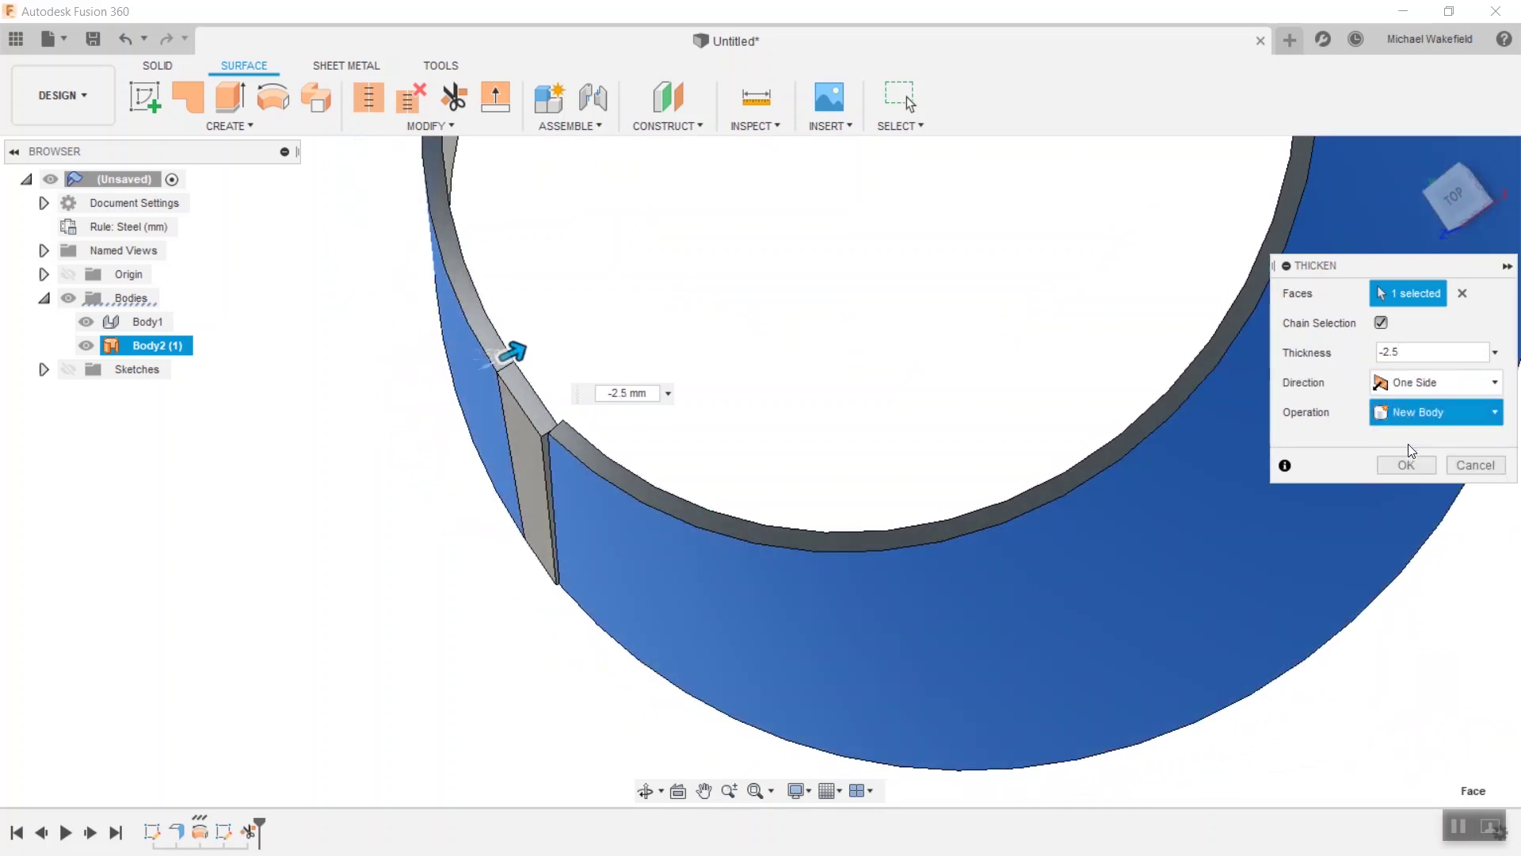
click(1410, 467)
Step: Edit the contour flange feature of the strip and set its distance to -0.1 mm
shift+middle_drag(1012, 539, 511, 428)
scroll(507, 407, up, 6)
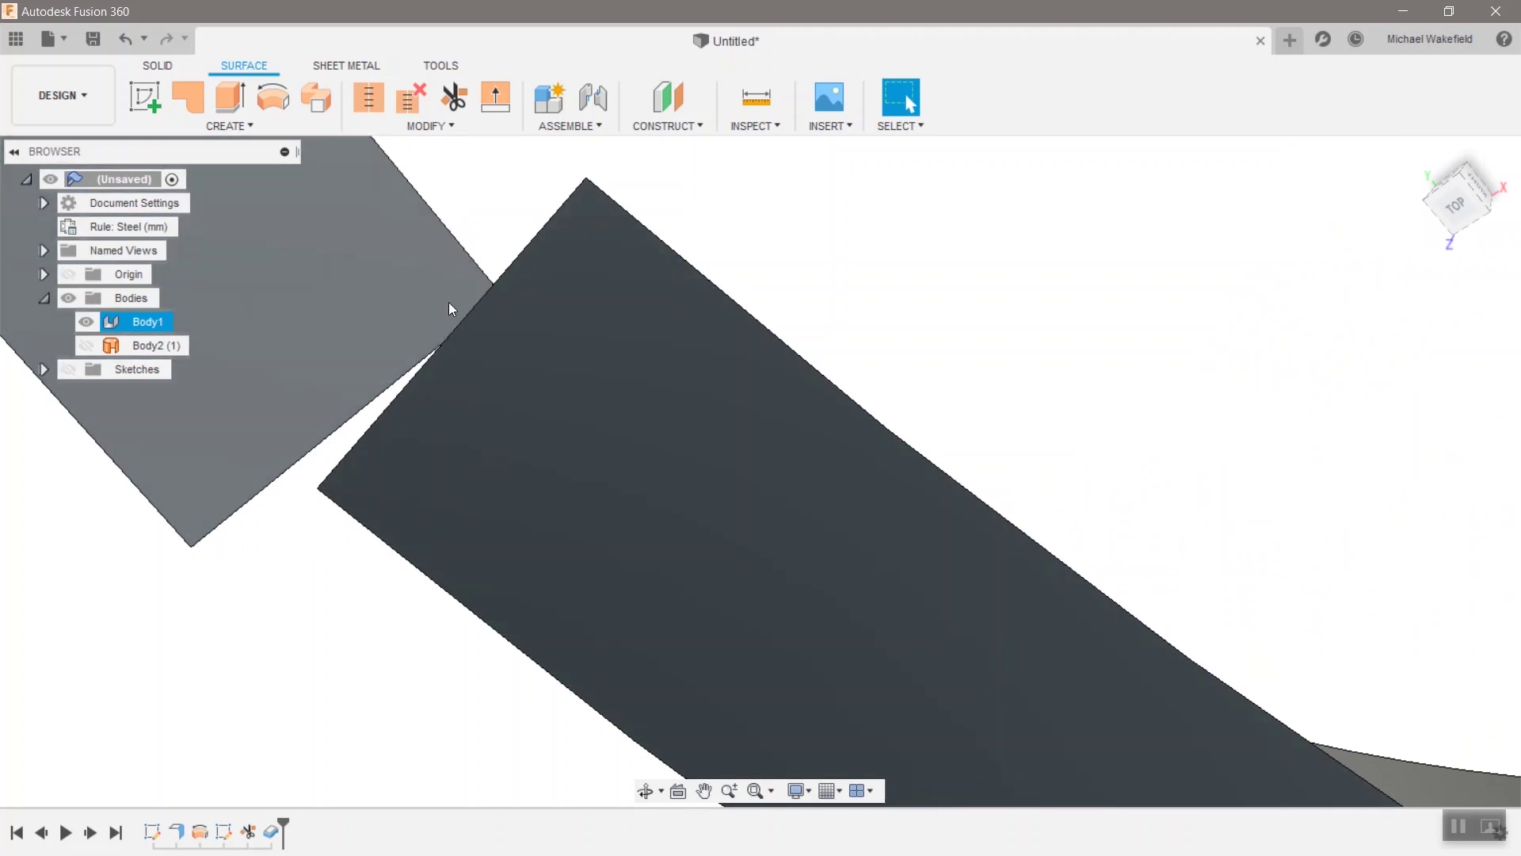
scroll(449, 302, down, 5)
shift+middle_drag(563, 363, 586, 615)
click(589, 653)
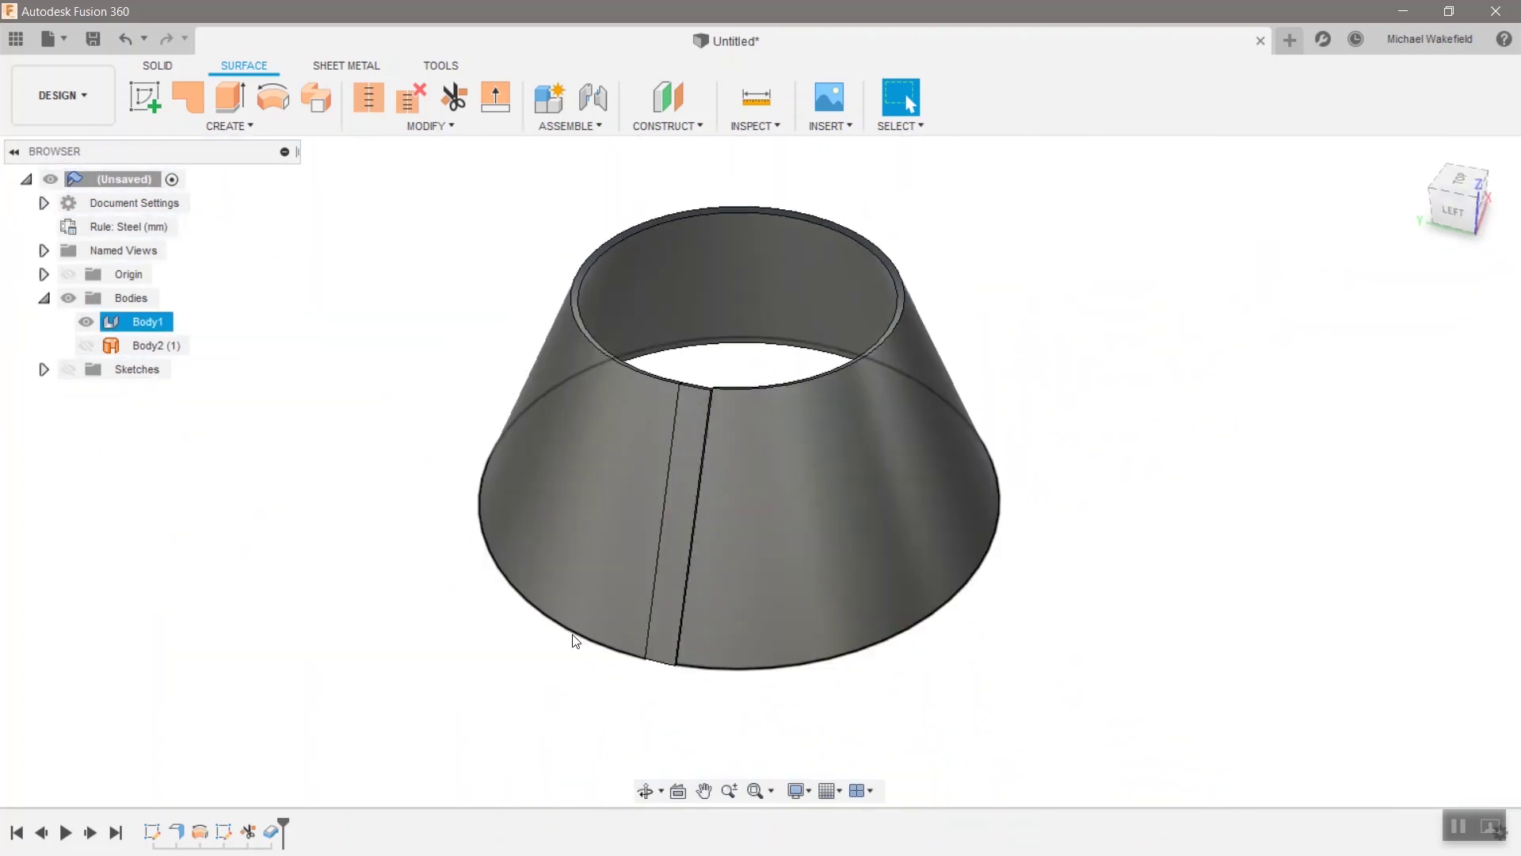
double_click(178, 830)
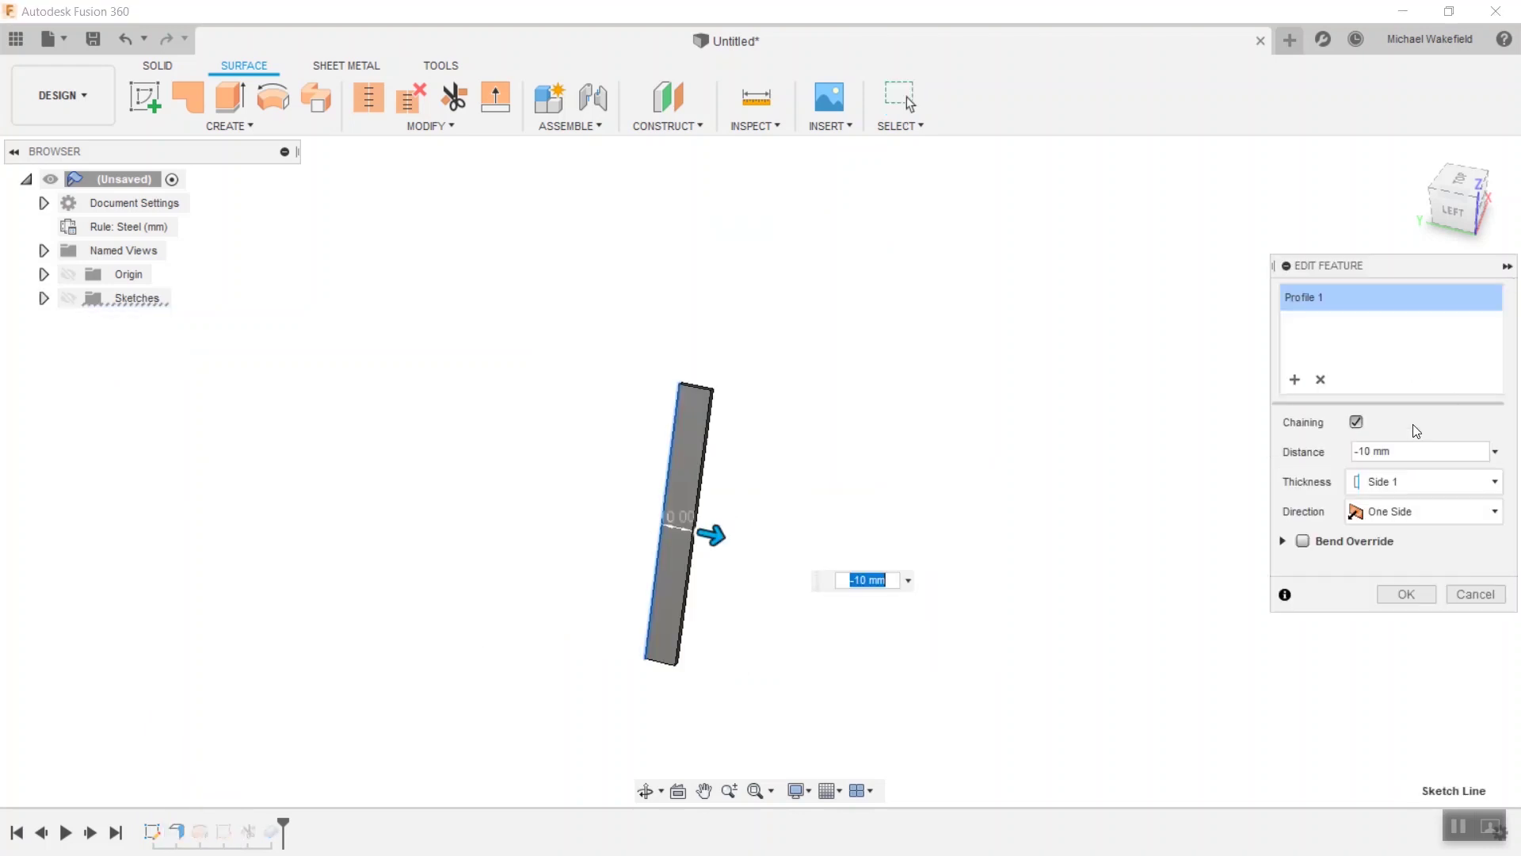
click(1418, 451)
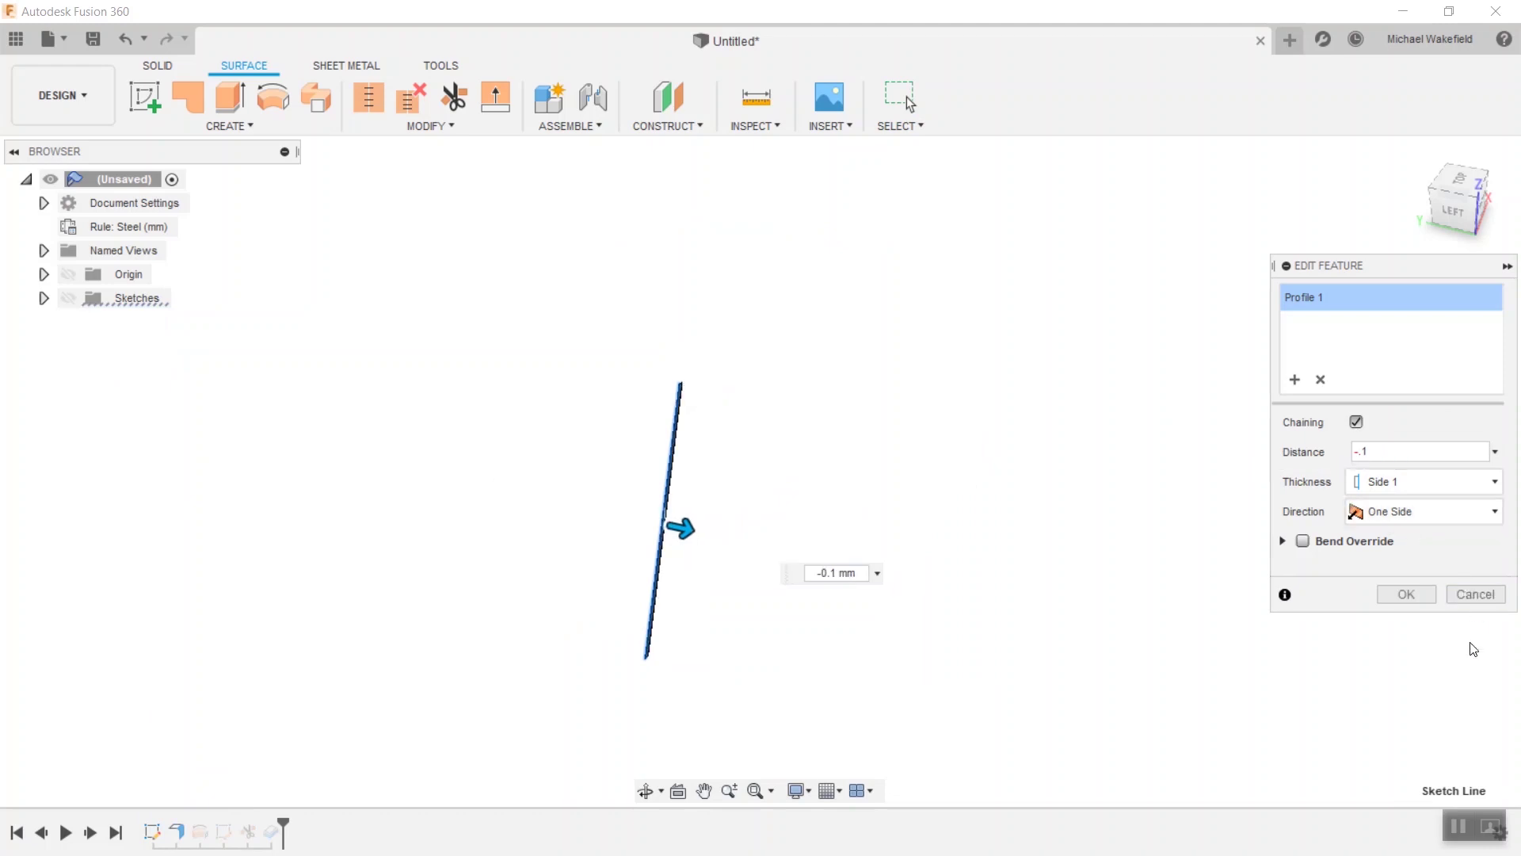
click(1406, 594)
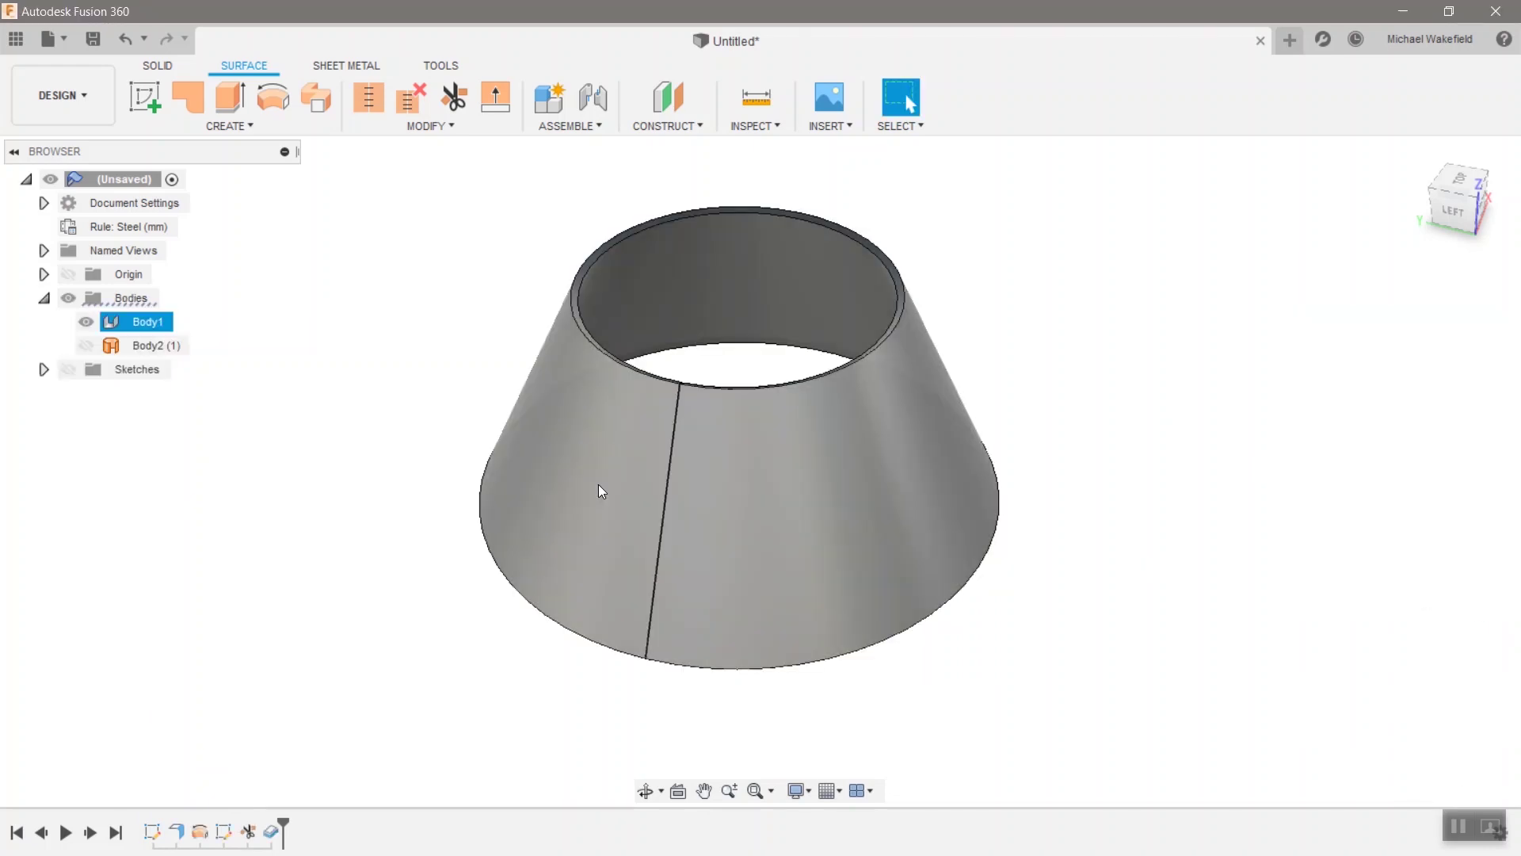
Step: Examine the cone's seam and its upper rim from several angles, close up and from afar
scroll(784, 522, up, 5)
scroll(778, 525, down, 2)
click(628, 765)
shift+middle_drag(628, 764, 611, 733)
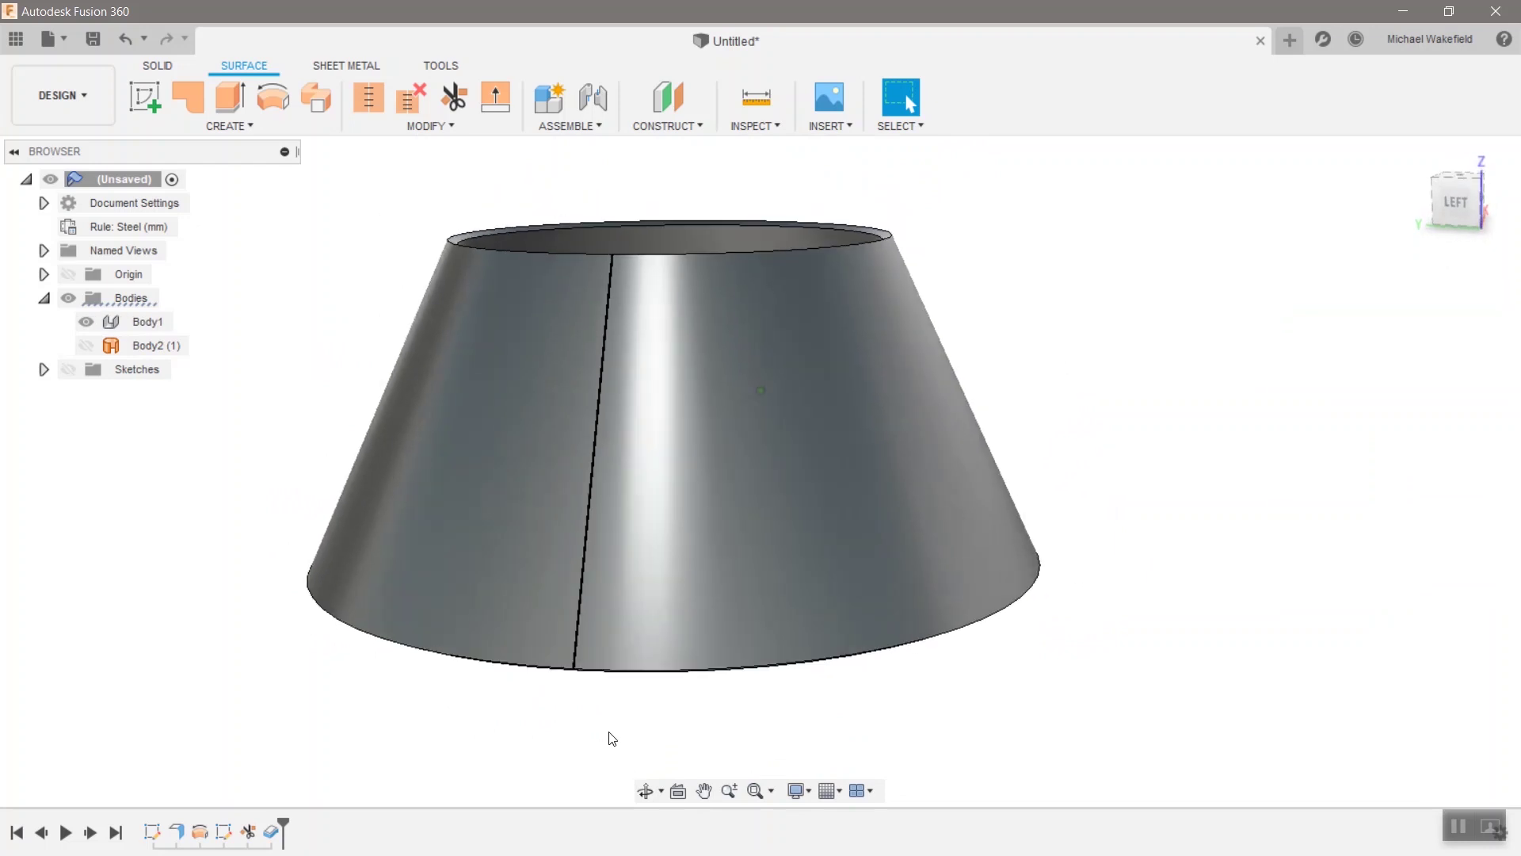
scroll(585, 696, up, 7)
shift+middle_drag(568, 628, 582, 592)
scroll(581, 592, down, 4)
scroll(581, 593, down, 3)
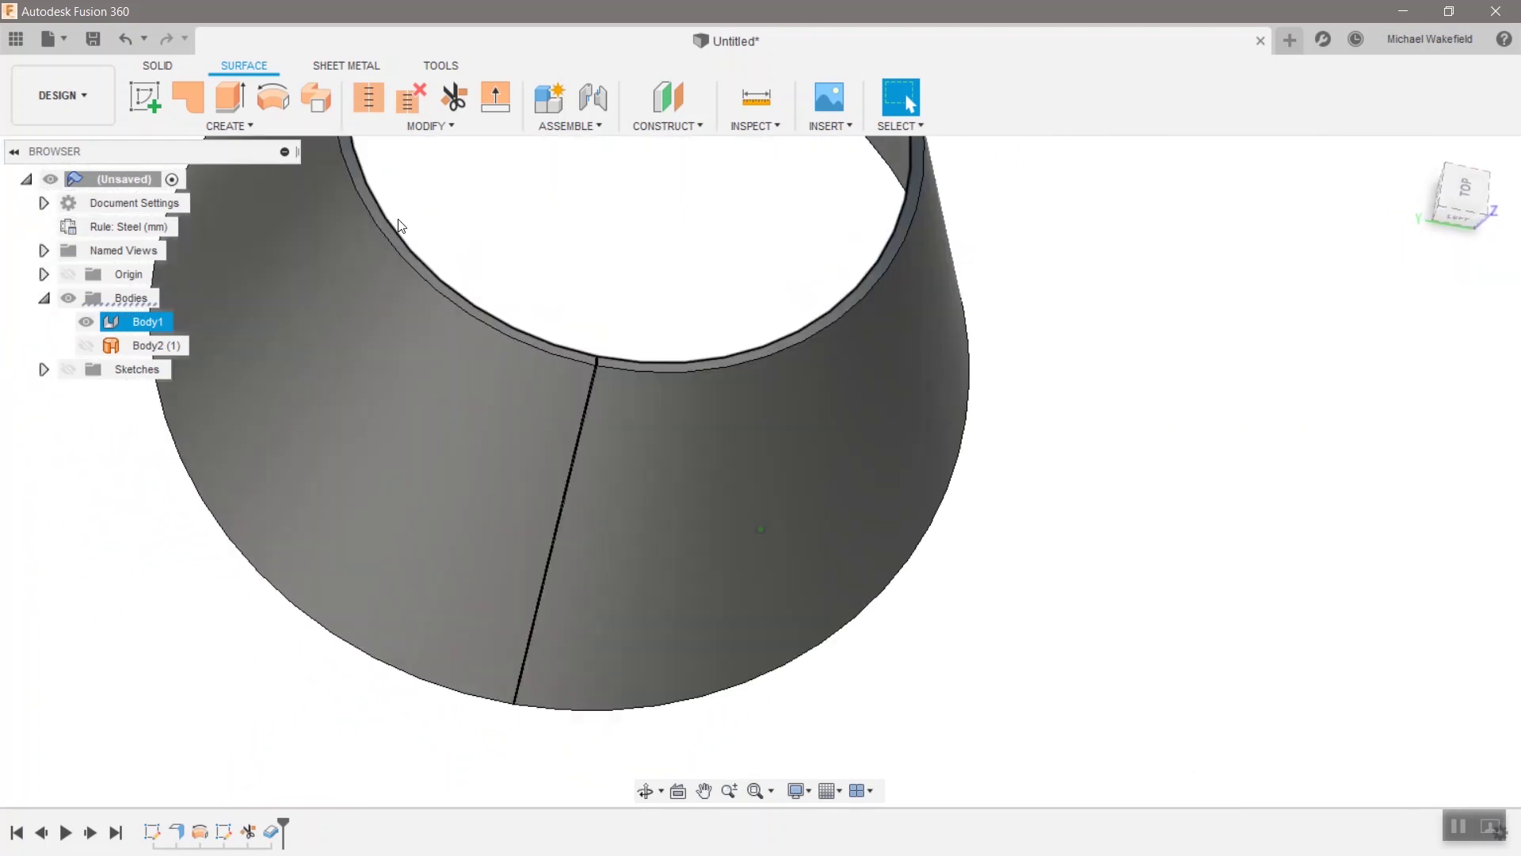
Step: Create a flat pattern of the cone, Body1, using the flange strip's narrow outer face as the stationary face
click(350, 67)
click(148, 320)
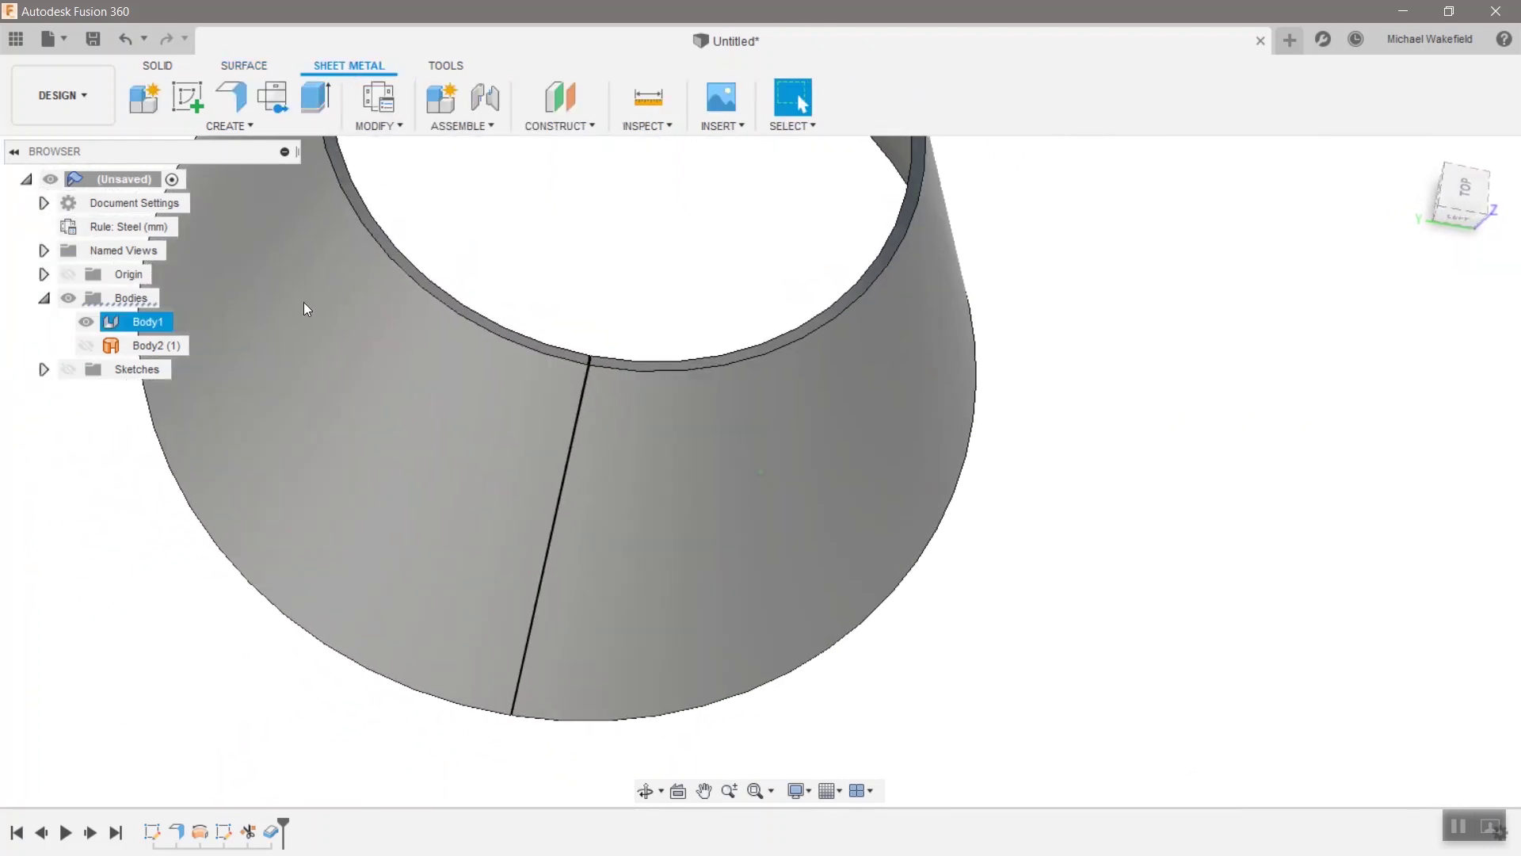
click(272, 98)
scroll(572, 390, up, 8)
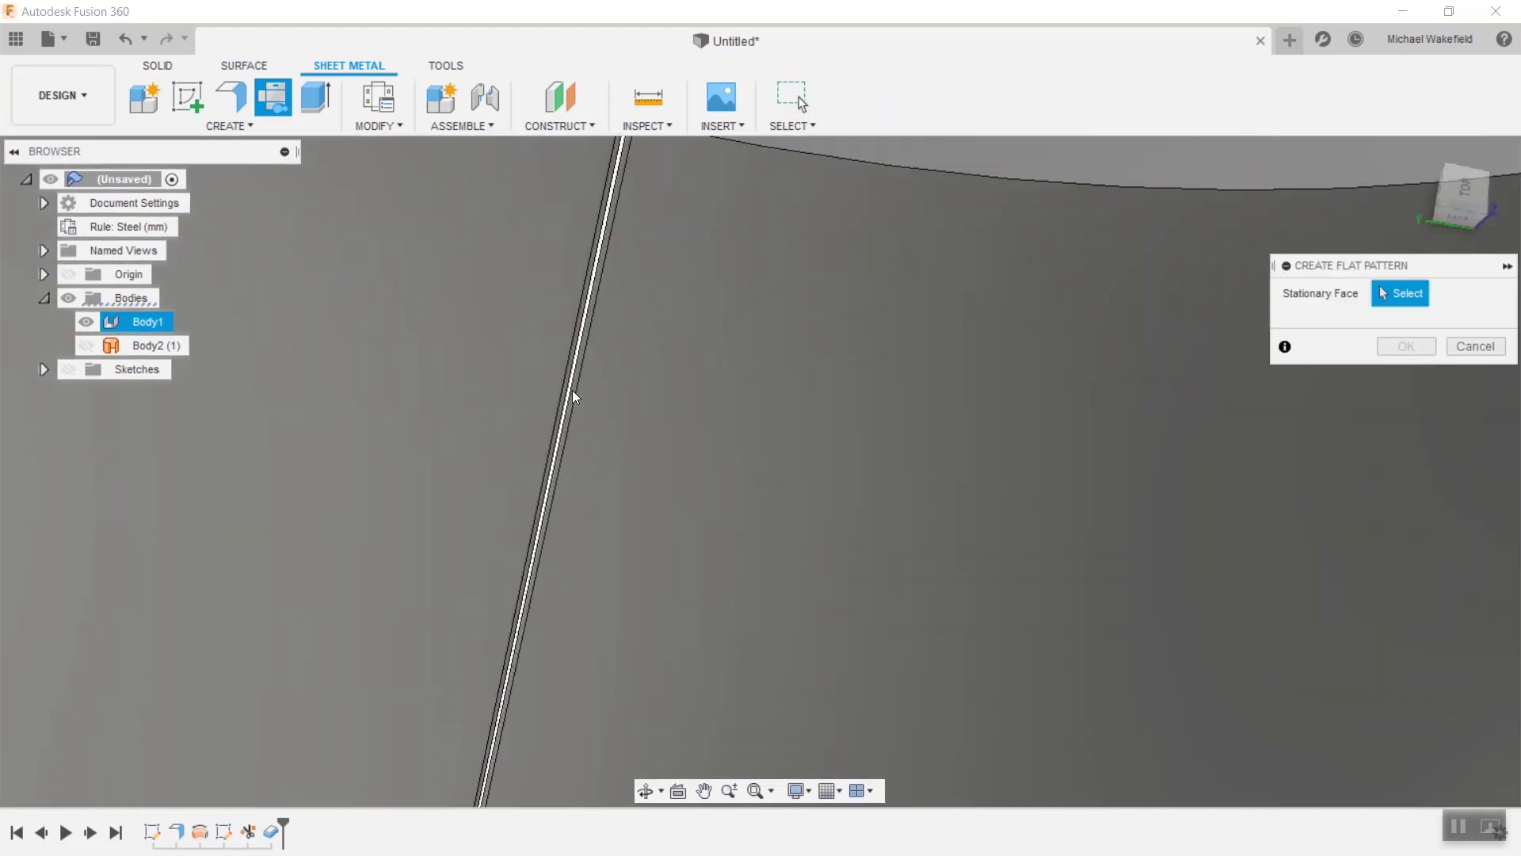
scroll(569, 385, down, 2)
scroll(570, 385, up, 1)
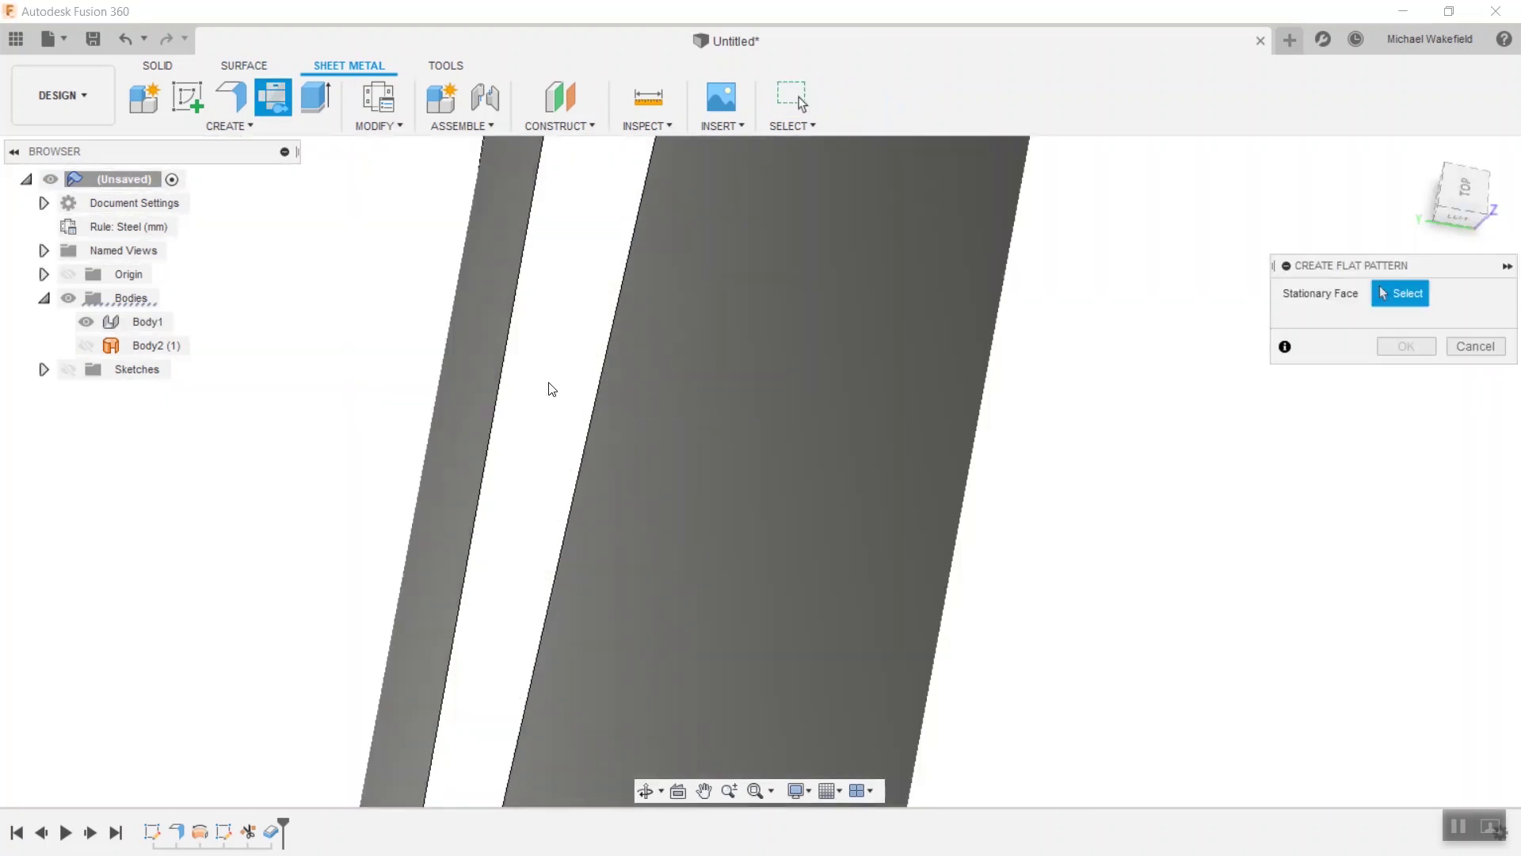
click(484, 386)
scroll(844, 497, down, 10)
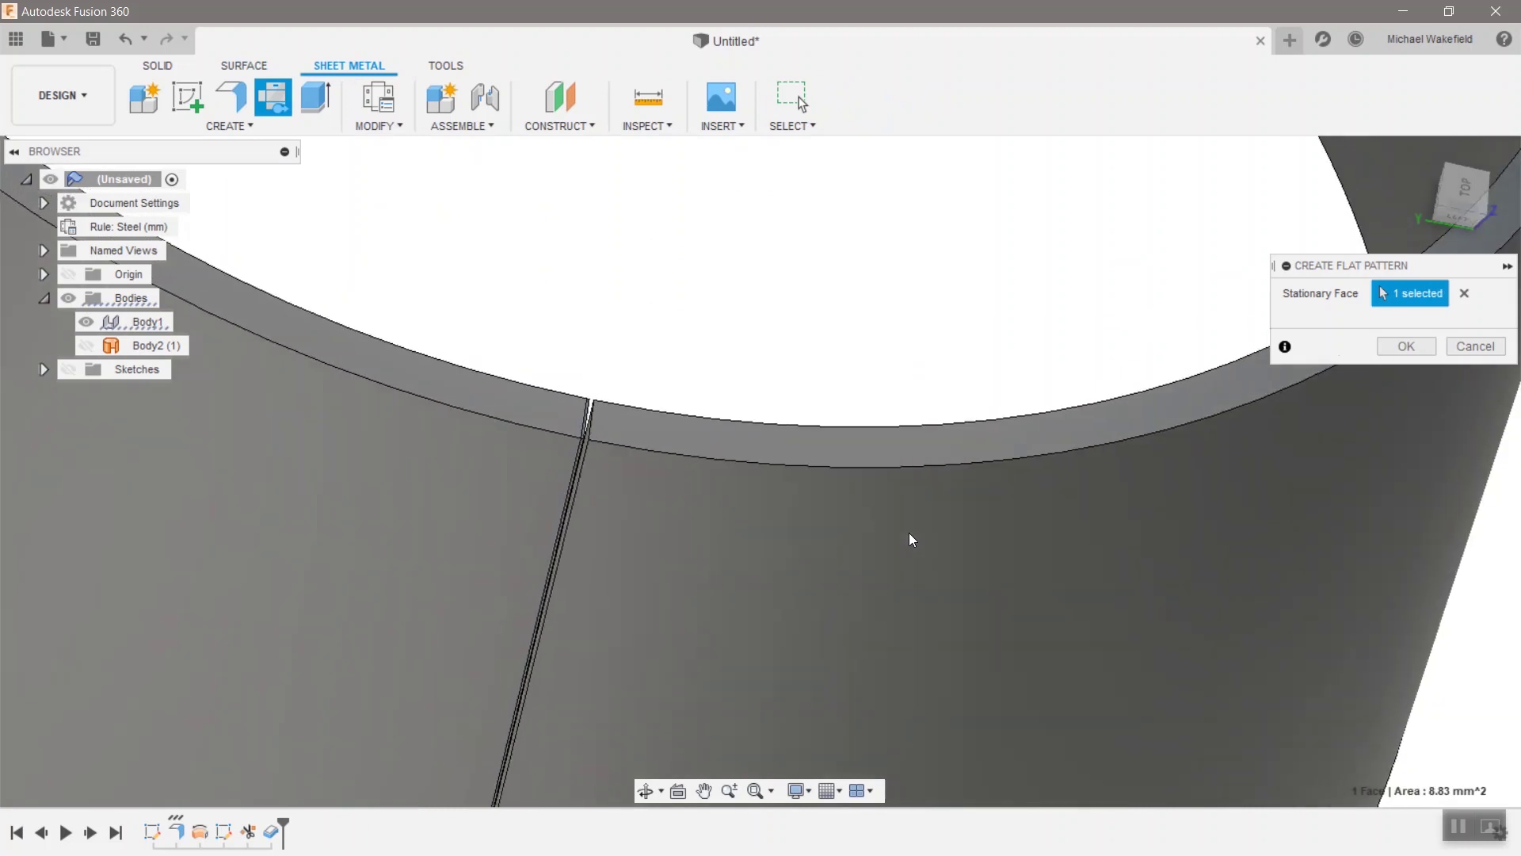
scroll(456, 479, up, 5)
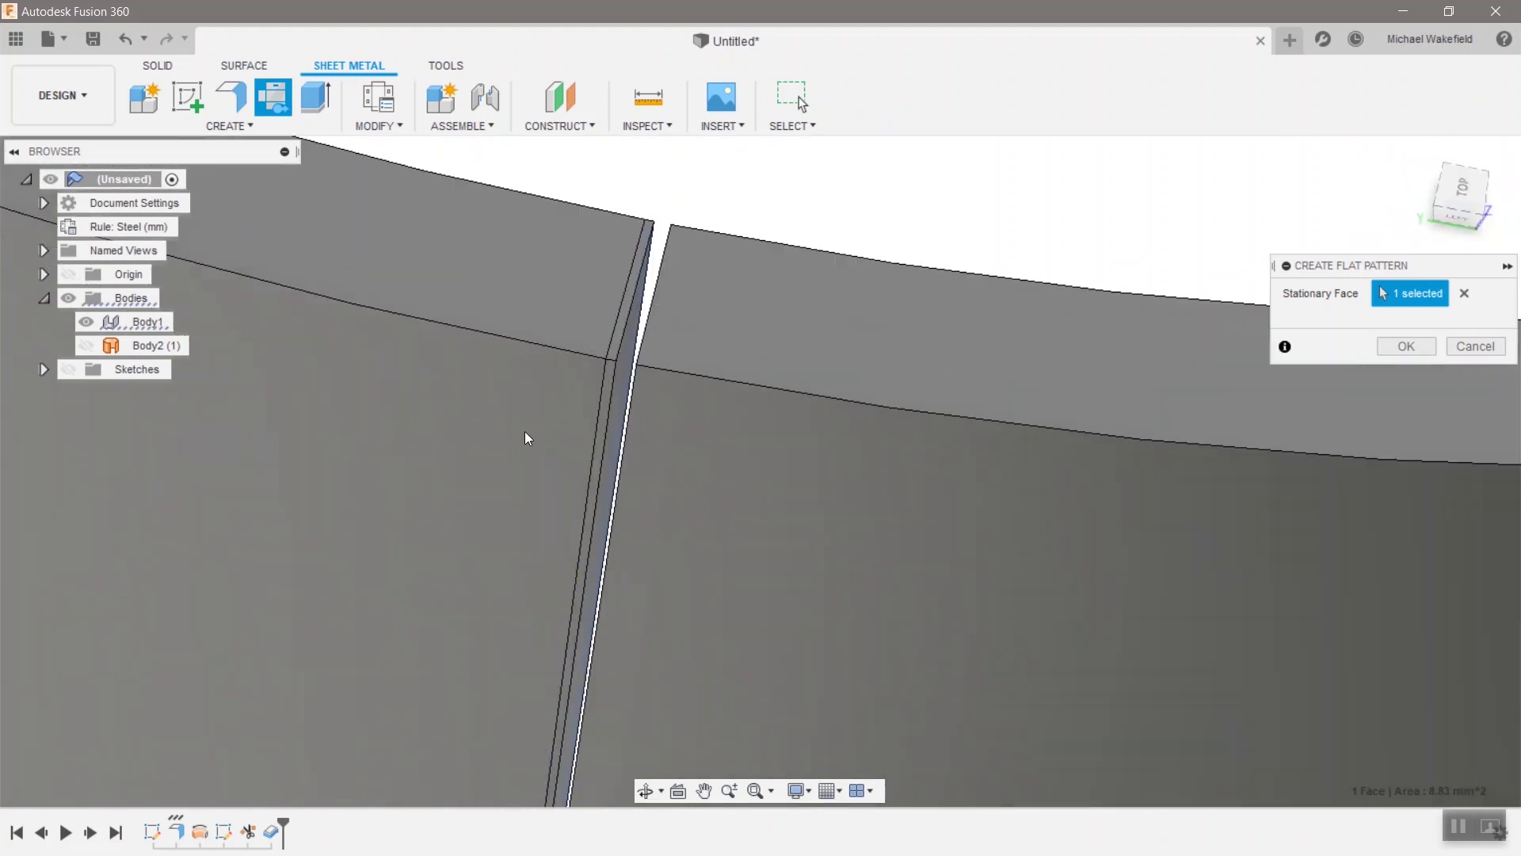
click(1461, 293)
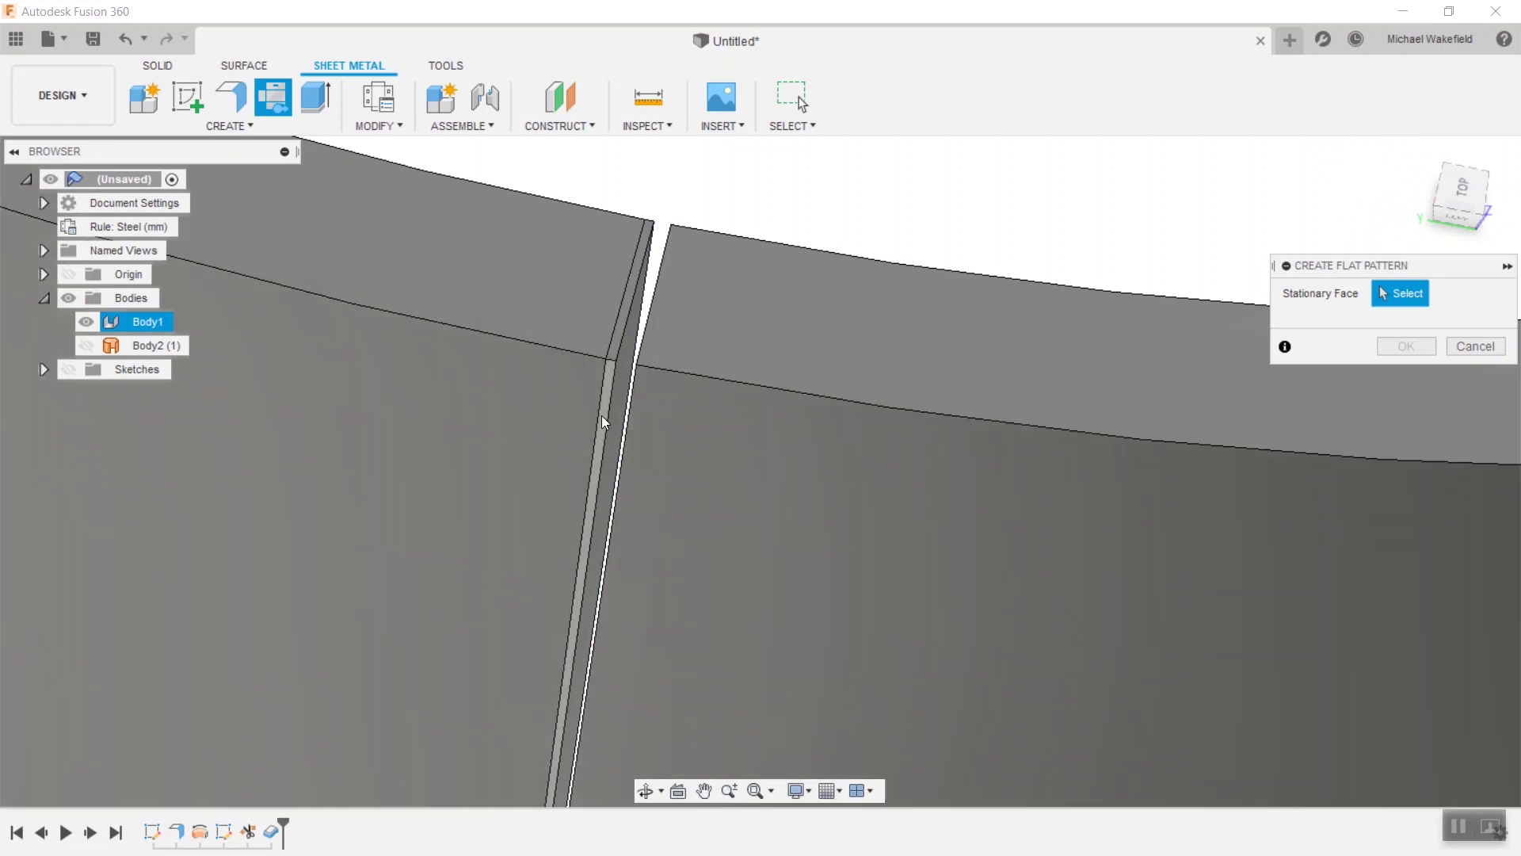
click(602, 416)
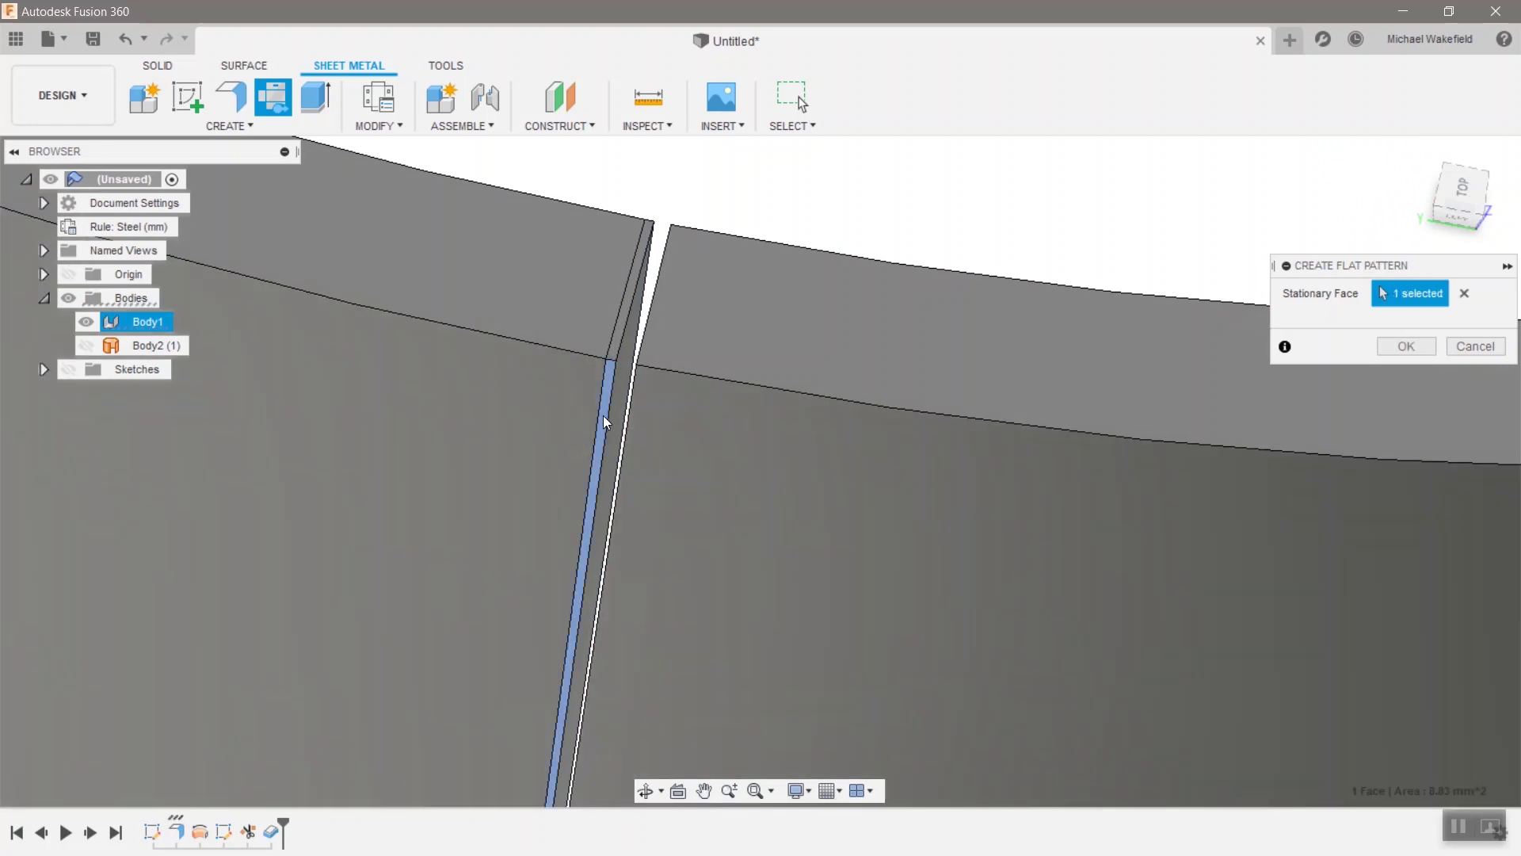
scroll(811, 420, down, 10)
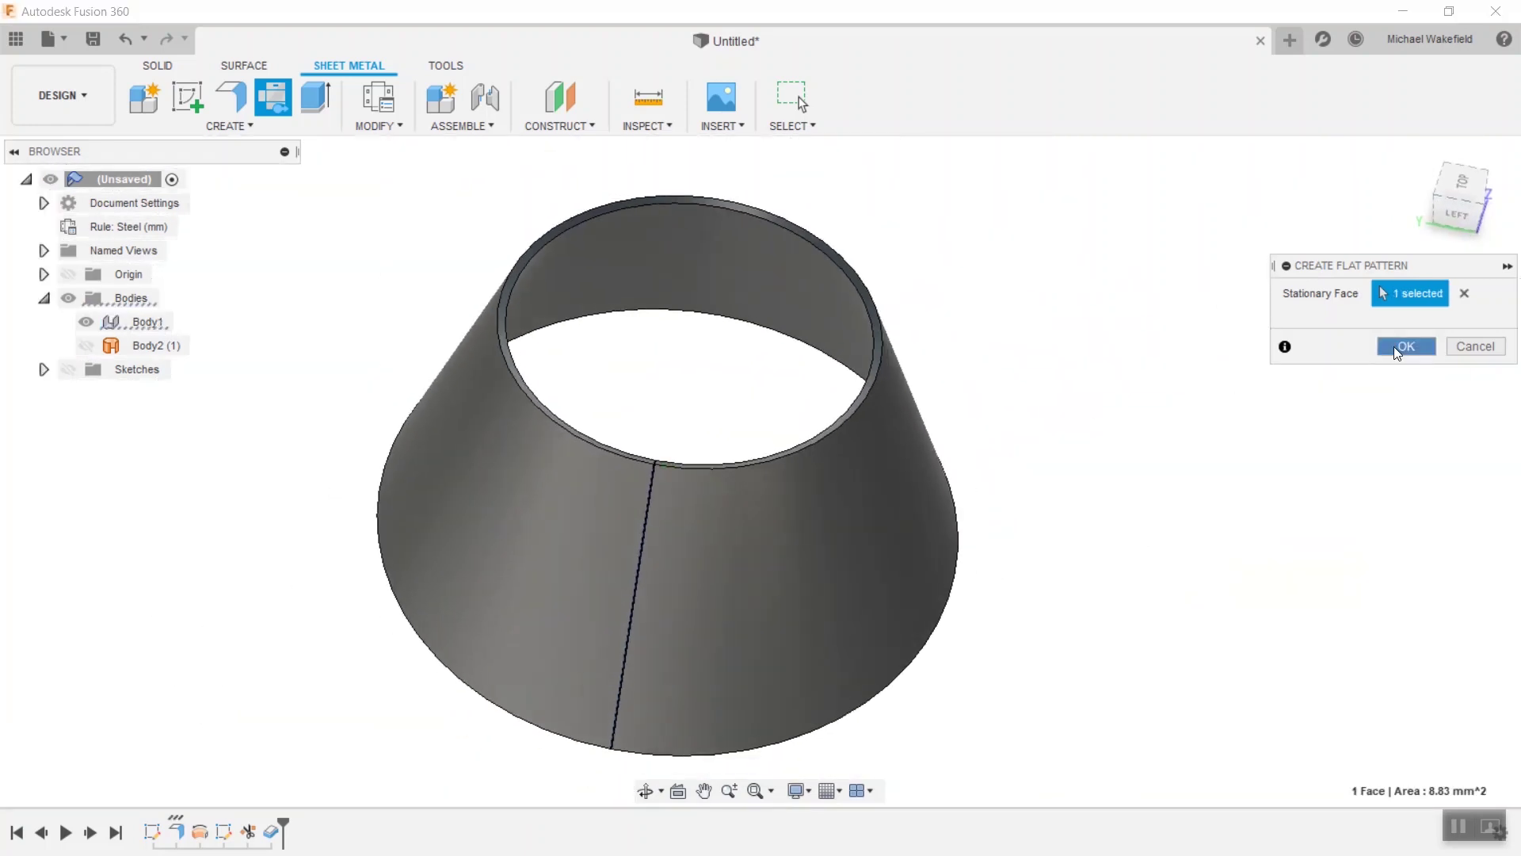
click(1394, 345)
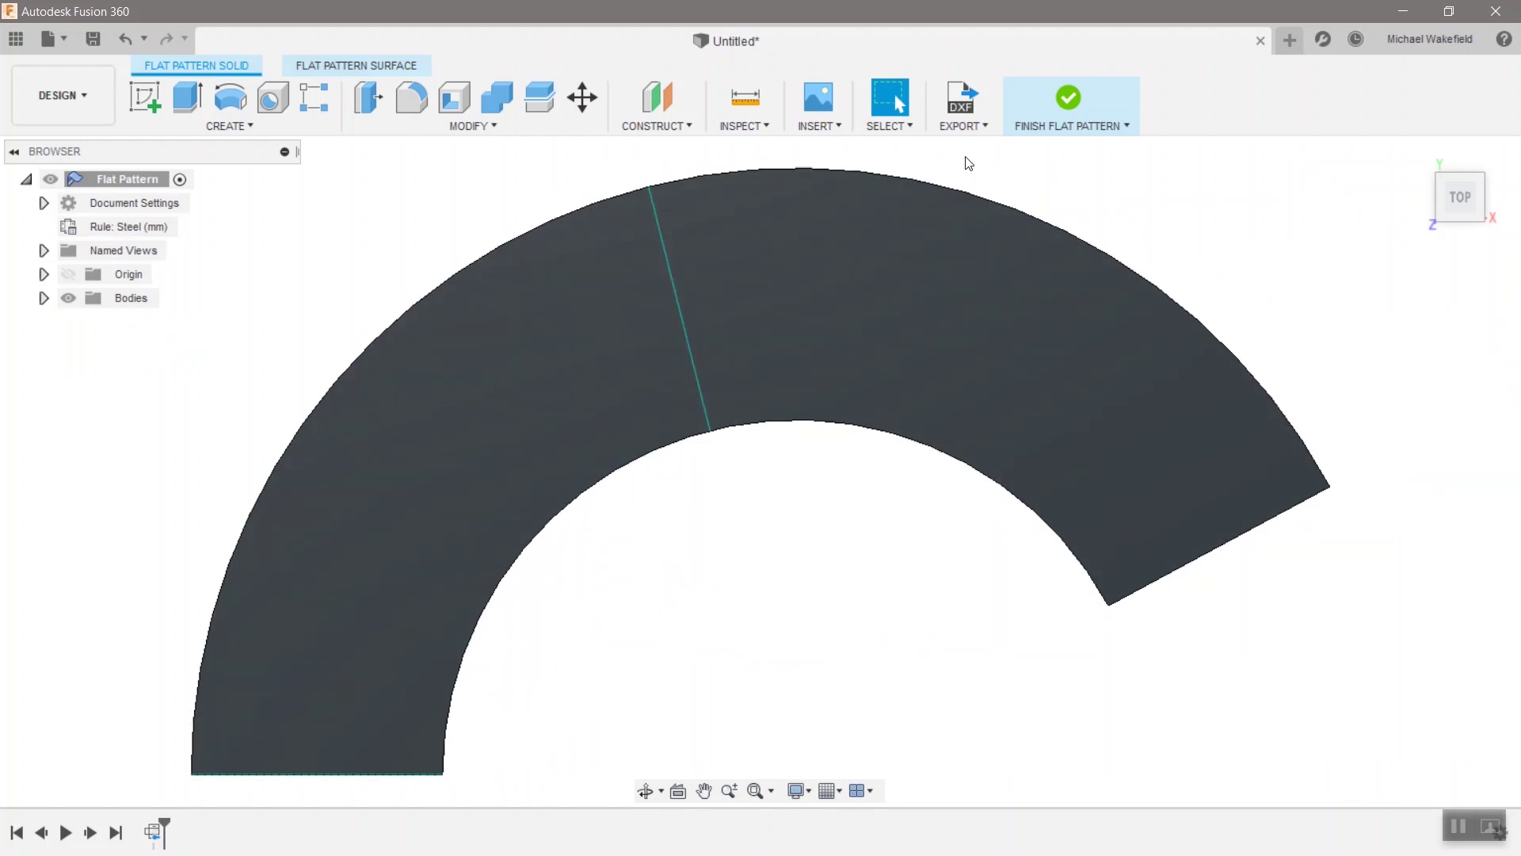
Step: Export the flat pattern as a DXF without converting splines to polylines, naming the file "dasit" in Downloads
click(962, 124)
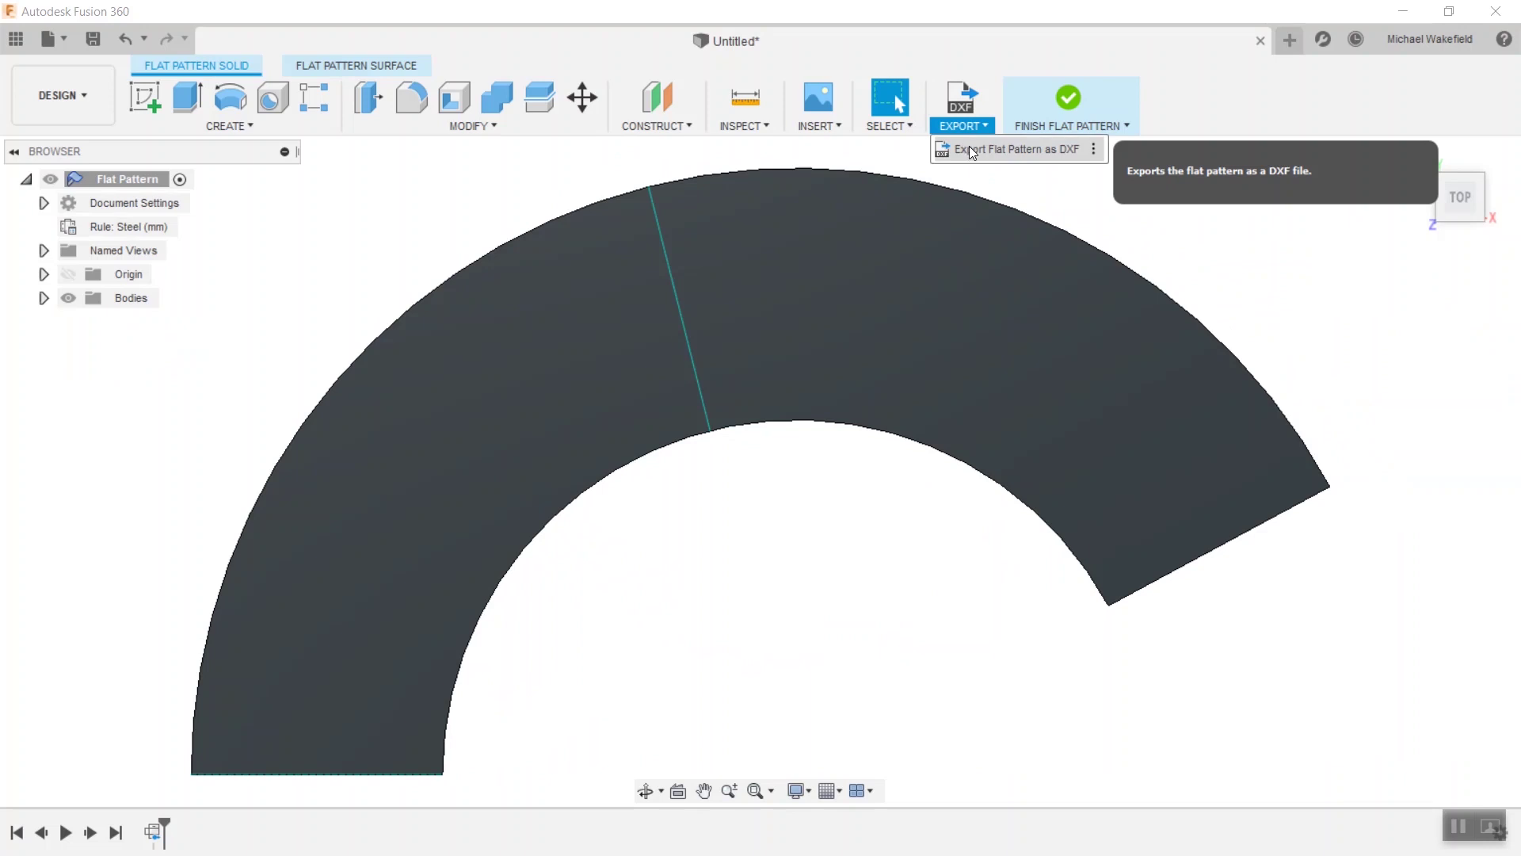
click(973, 150)
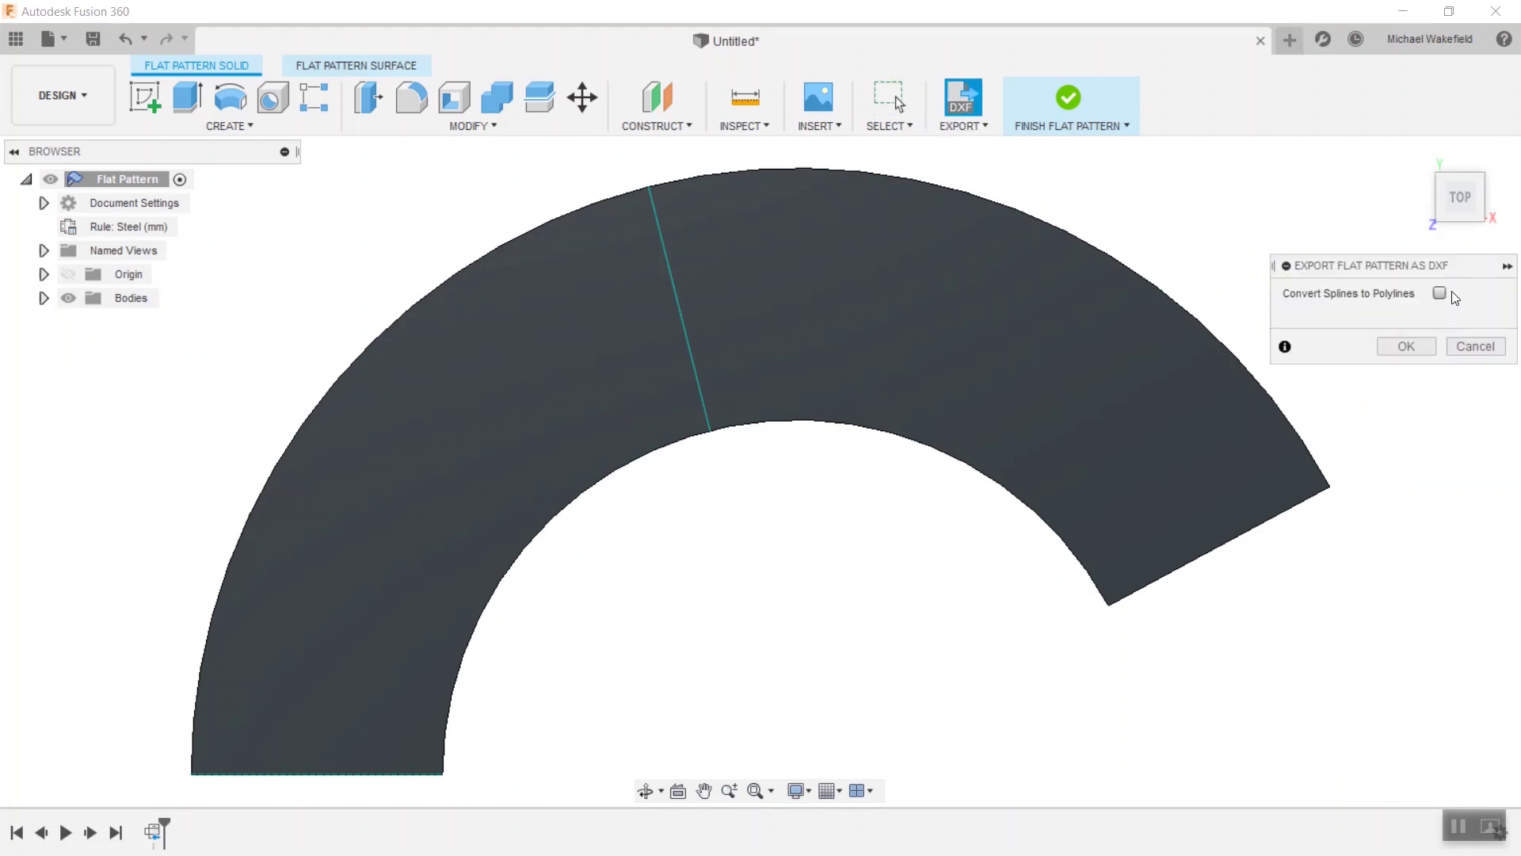
click(1407, 347)
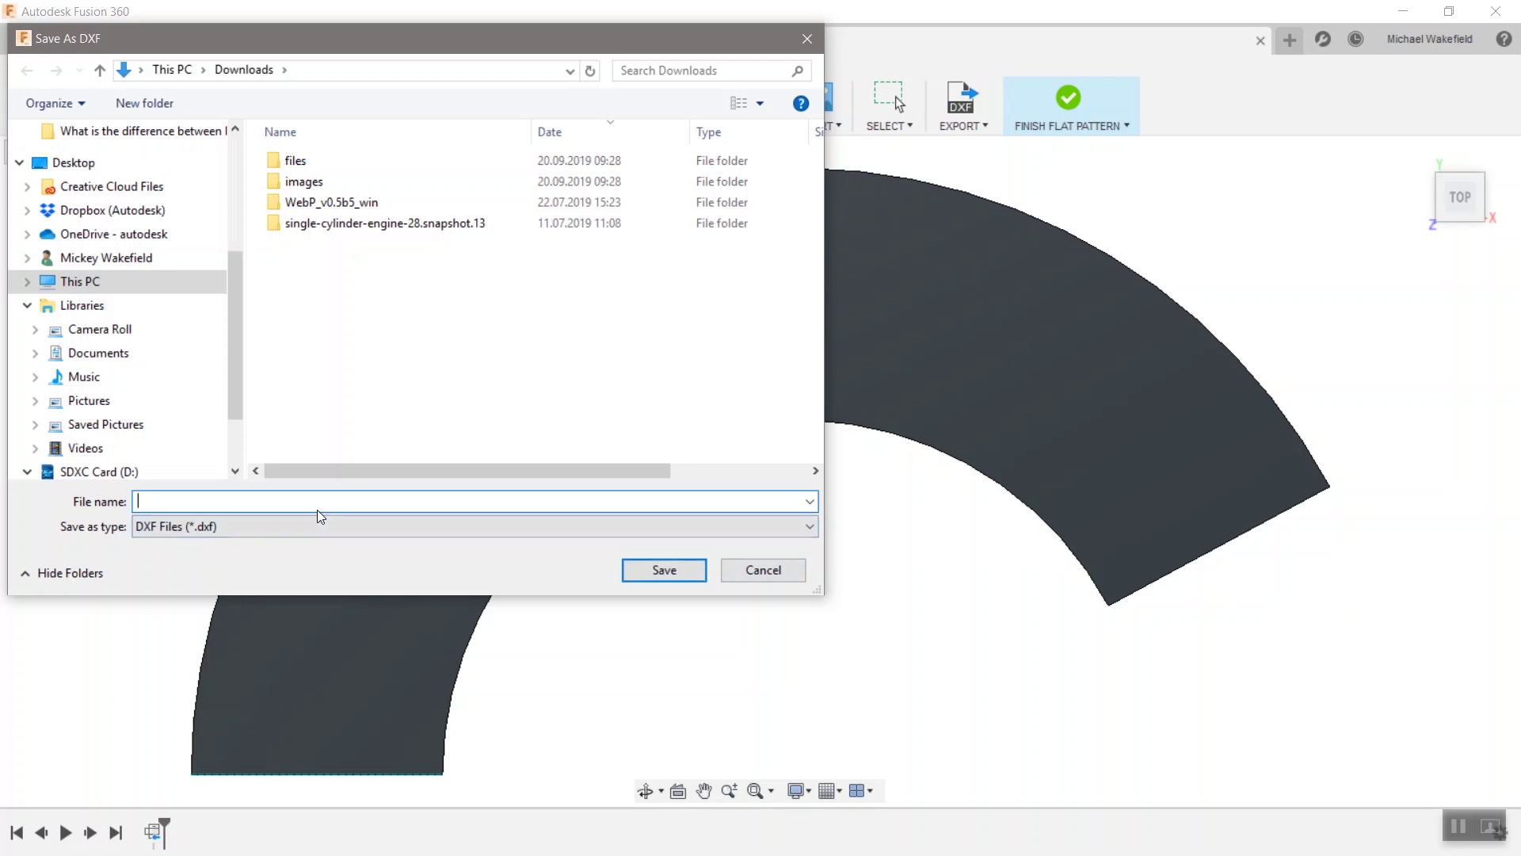
text(dasit)
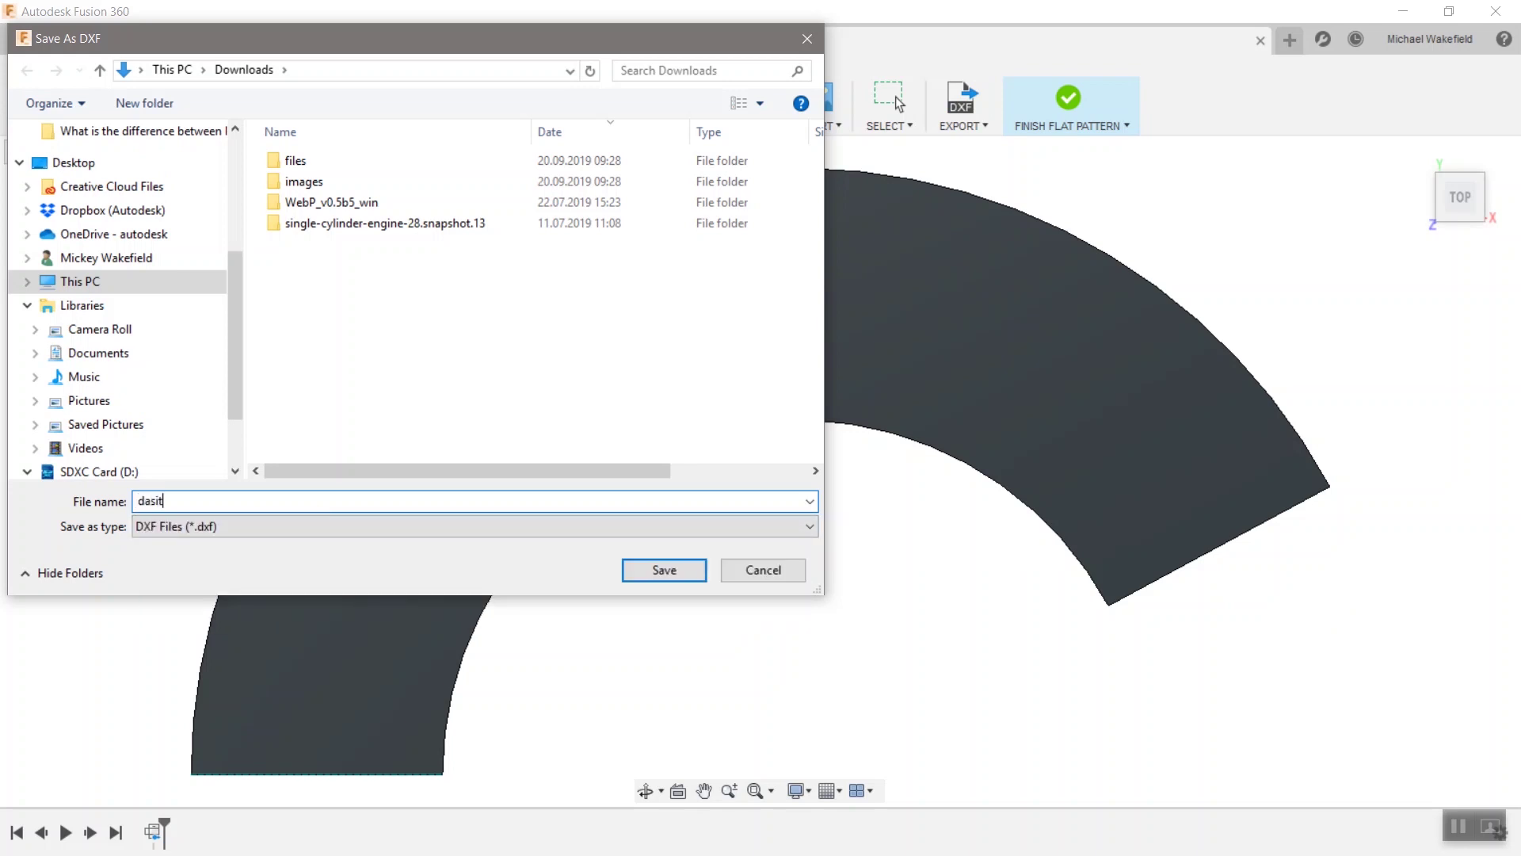